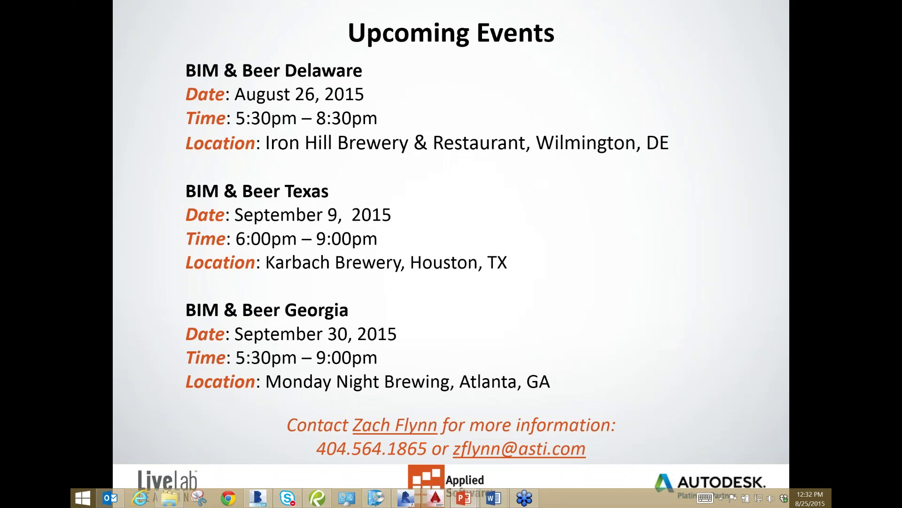
{"action": "key", "text": "Right"}
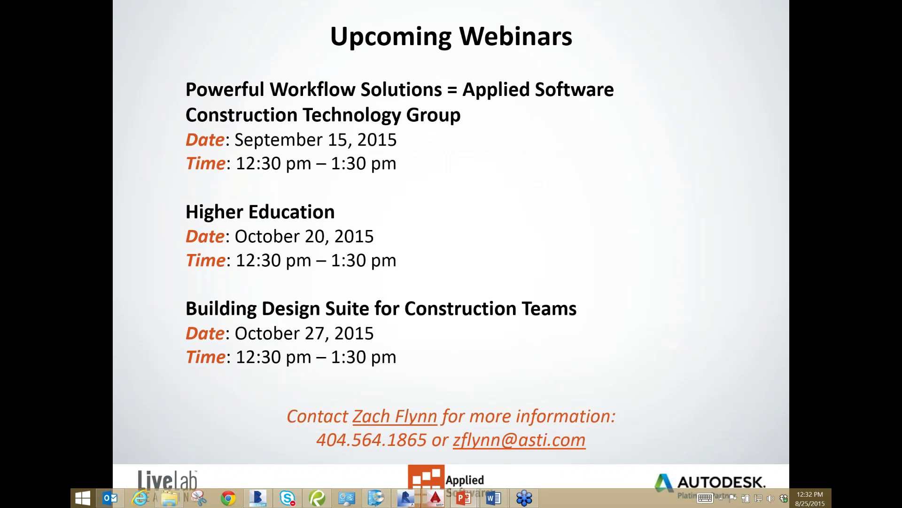
{"action": "key", "text": "Right"}
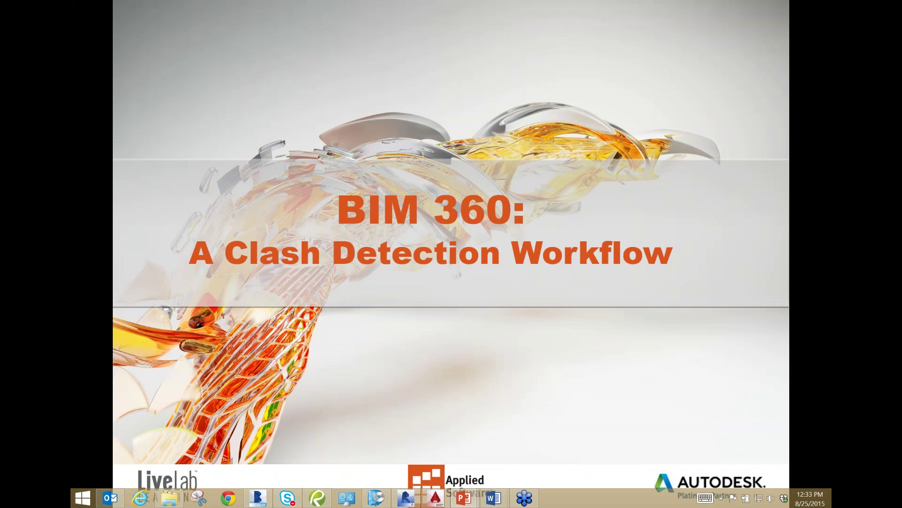
{"action": "key", "text": "Right"}
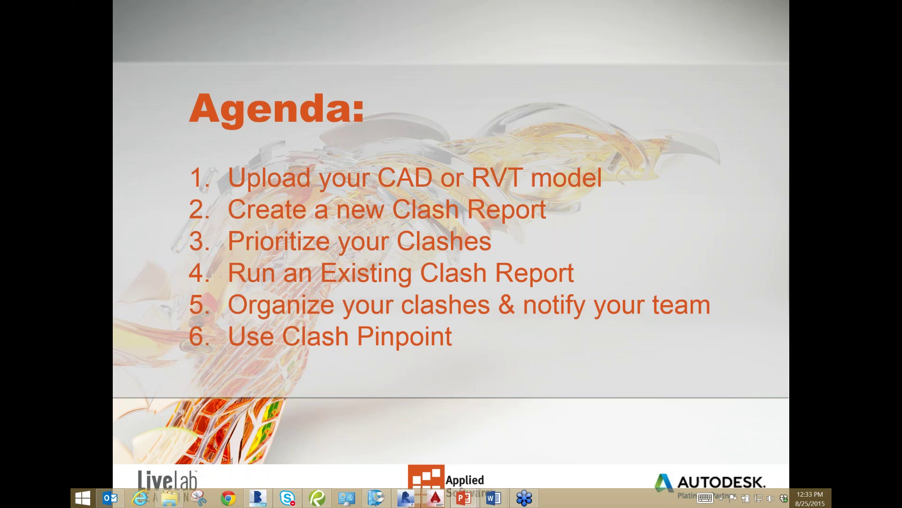
Switch to the Revit project NBH and duplicate the 3D view TEST - SEGMENT AH without detailing.
{"action": "key", "text": "alt+Tab"}
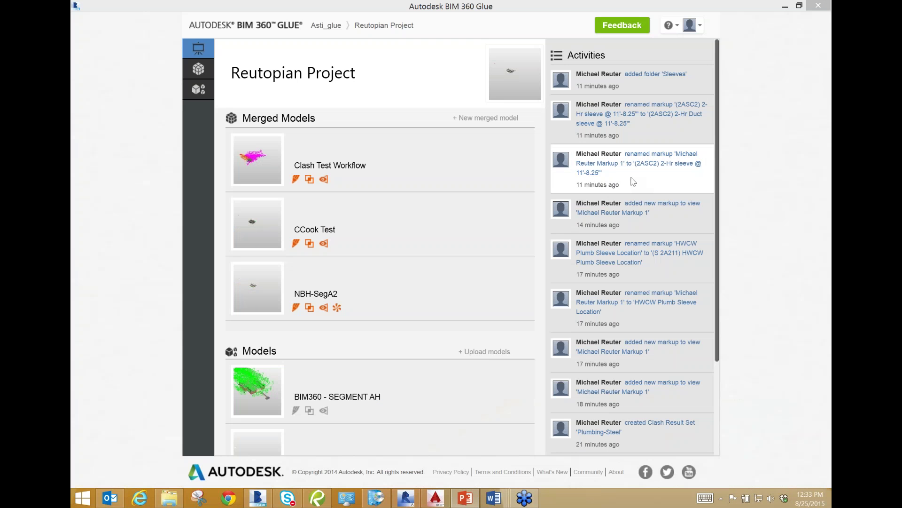
{"action": "left_click", "coordinate": [407, 498]}
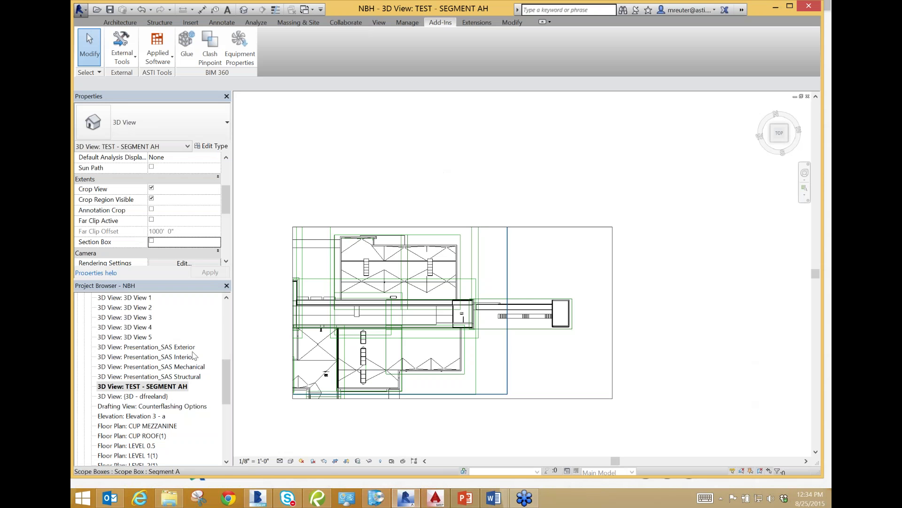
{"action": "right_click", "coordinate": [138, 389]}
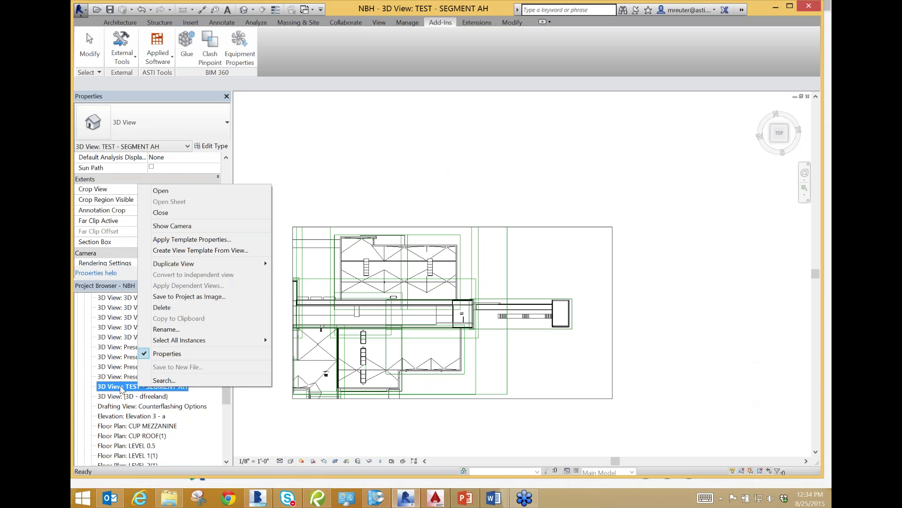
{"action": "mouse_move", "coordinate": [221, 266]}
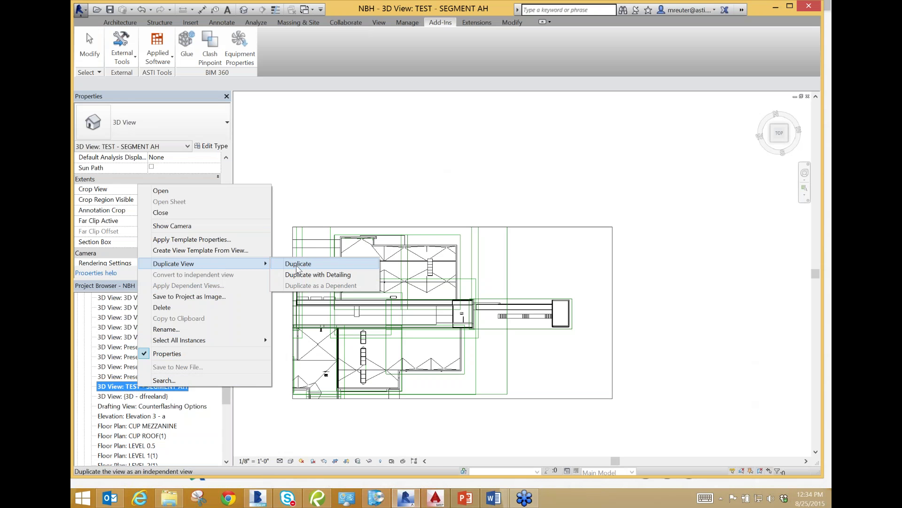
{"action": "left_click", "coordinate": [297, 265]}
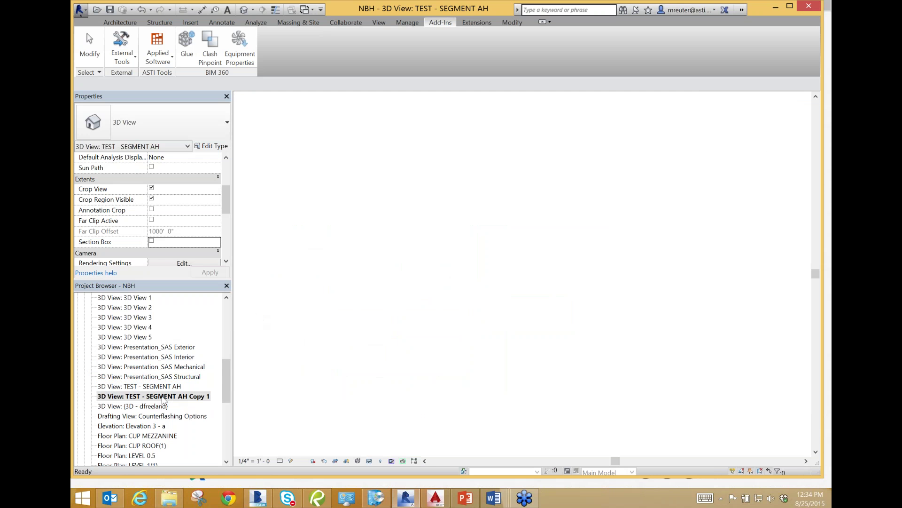
Rename the duplicated 3D view as BIM 360 - Segment AH.
{"action": "right_click", "coordinate": [152, 398]}
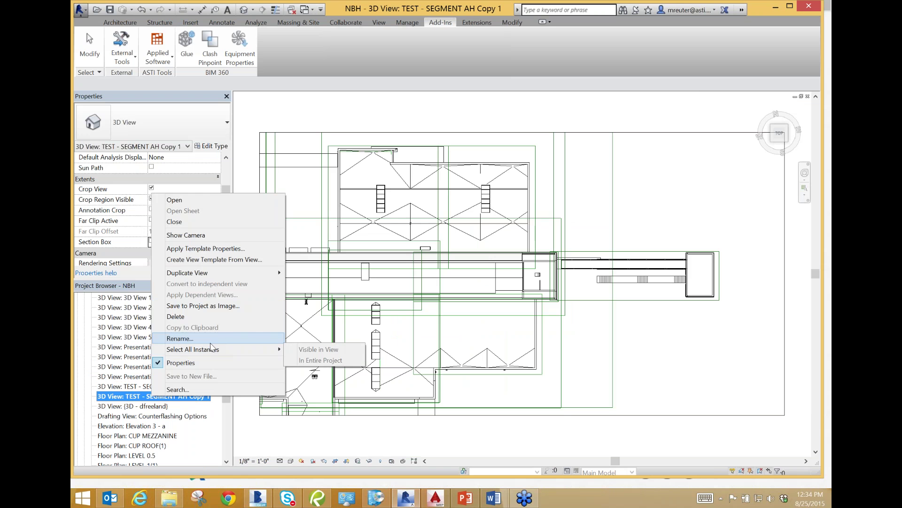
{"action": "left_click", "coordinate": [211, 339]}
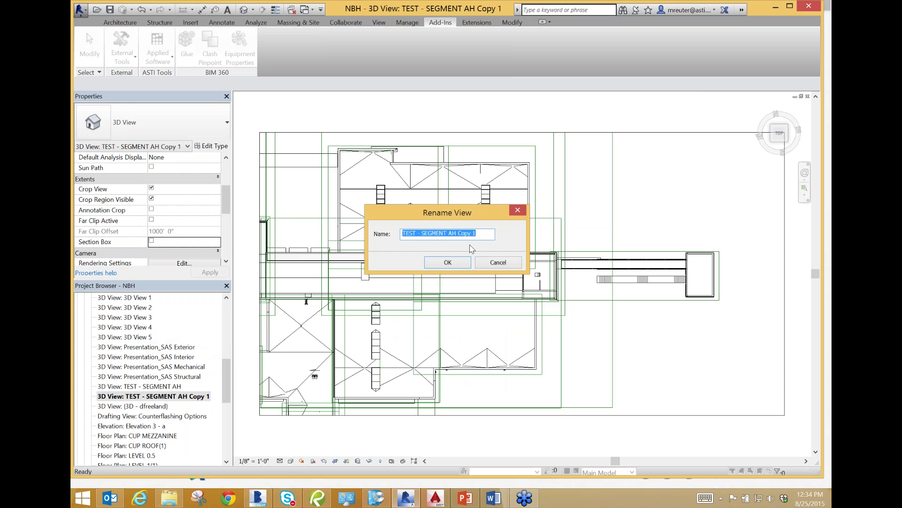
{"action": "type", "text": "BIM 360 - Segment AH"}
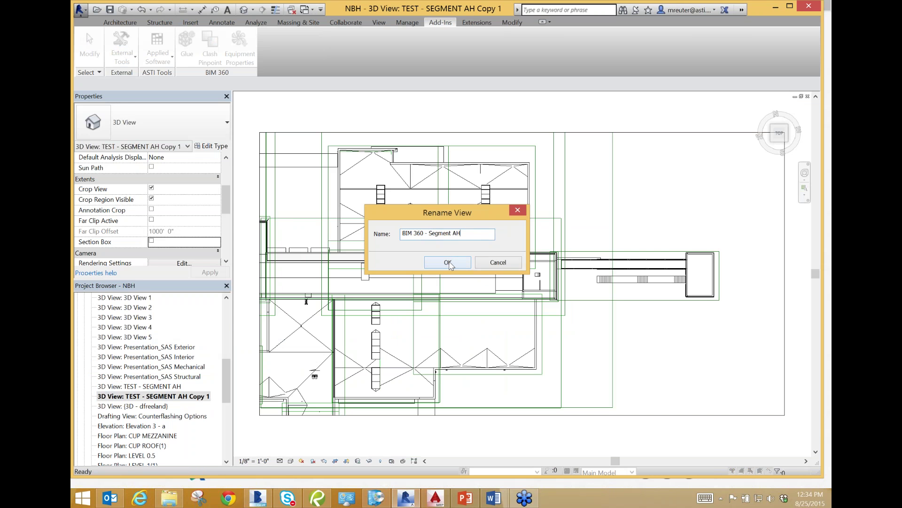
{"action": "left_click_drag", "start_coordinate": [417, 233], "coordinate": [398, 229]}
{"action": "left_click", "coordinate": [425, 233]}
{"action": "left_click", "coordinate": [448, 263]}
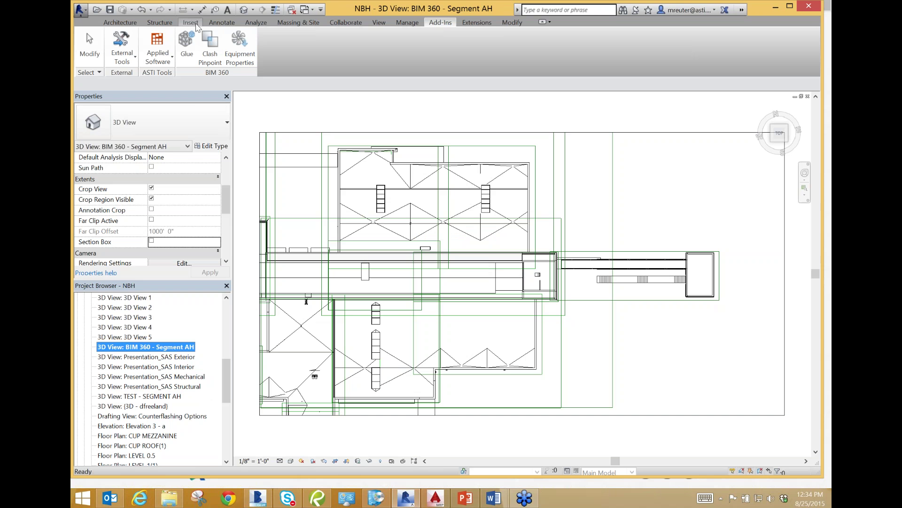
In the view's visibility overrides, hide Casework, Electrical Equipment, Electrical Fixtures, Furniture and Furniture Systems.
{"action": "left_click", "coordinate": [379, 22]}
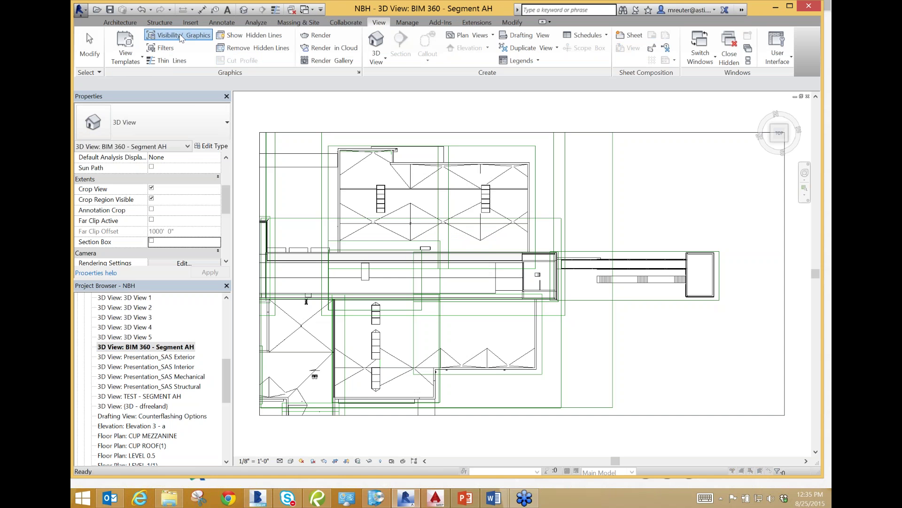
{"action": "left_click", "coordinate": [181, 36]}
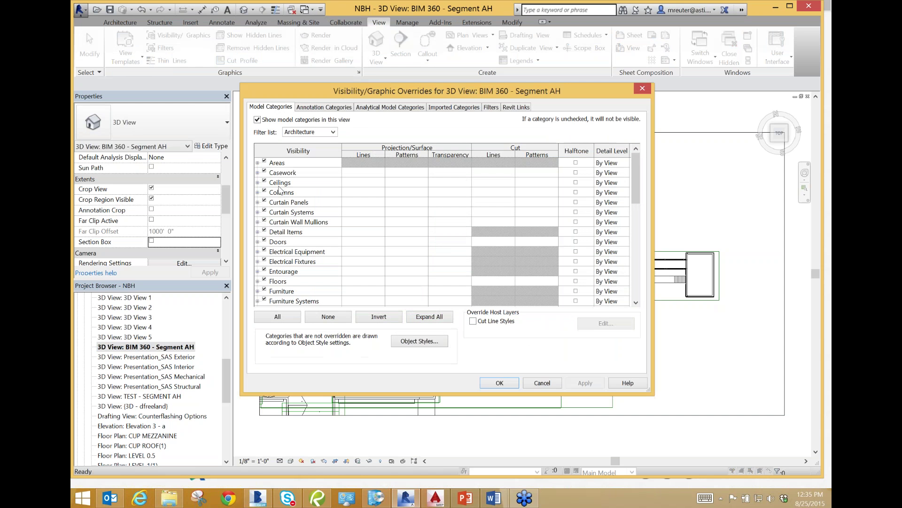
{"action": "left_click", "coordinate": [265, 173]}
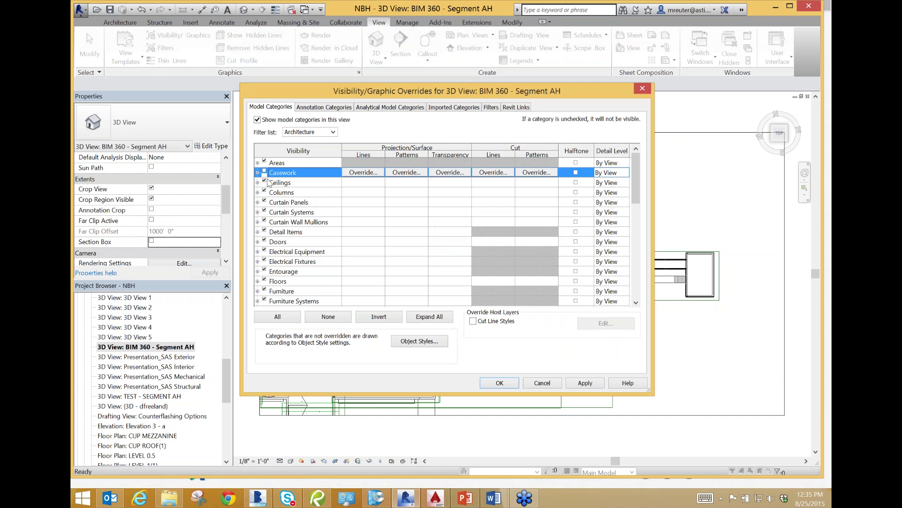
{"action": "scroll", "coordinate": [276, 209], "scroll_direction": "down", "scroll_amount": 1}
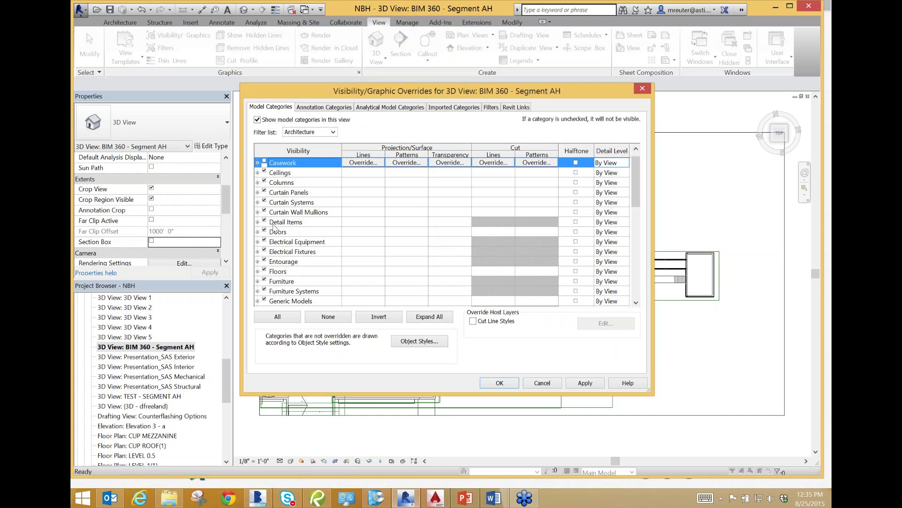
{"action": "scroll", "coordinate": [277, 243], "scroll_direction": "down", "scroll_amount": 1}
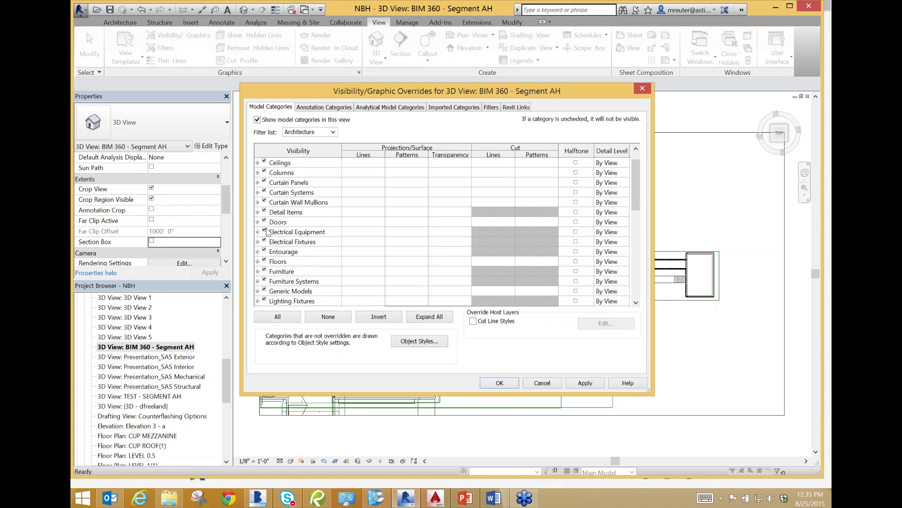
{"action": "left_click", "coordinate": [264, 231]}
{"action": "left_click", "coordinate": [266, 241]}
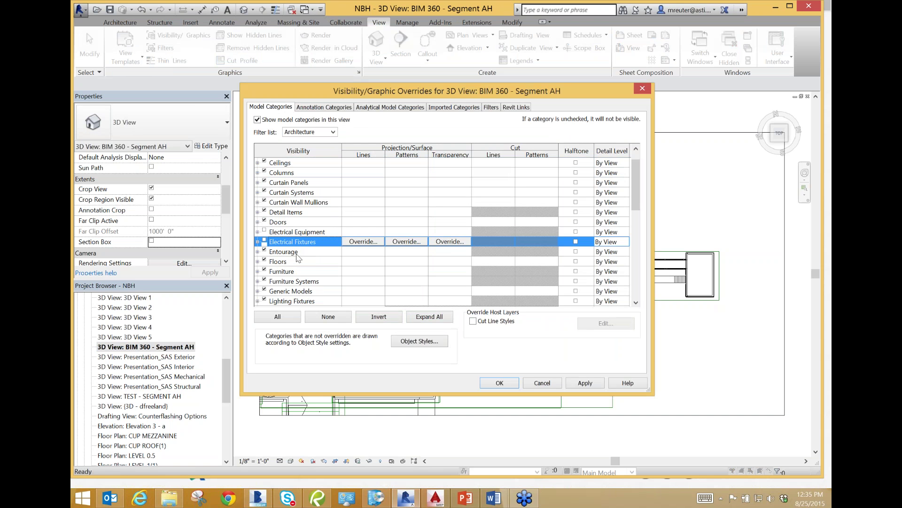
{"action": "scroll", "coordinate": [299, 244], "scroll_direction": "down", "scroll_amount": 1}
{"action": "scroll", "coordinate": [277, 246], "scroll_direction": "down", "scroll_amount": 2}
{"action": "left_click", "coordinate": [265, 241]}
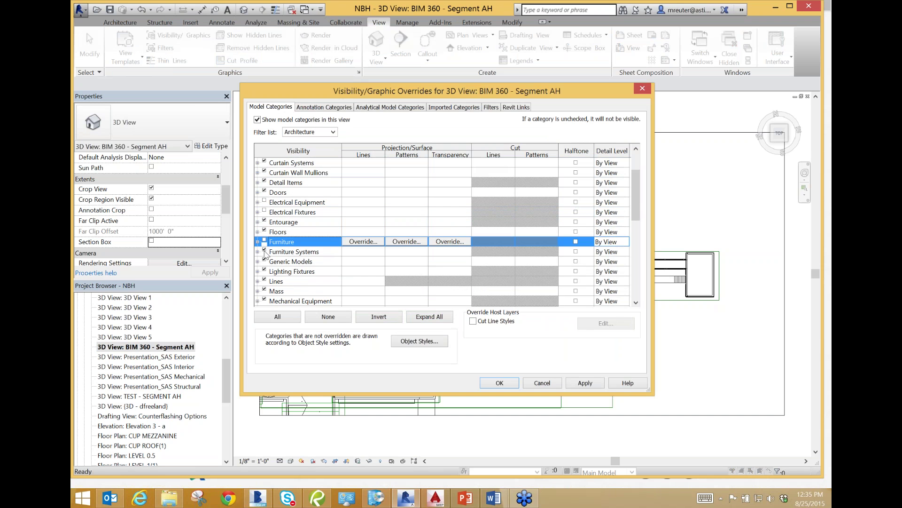
{"action": "left_click", "coordinate": [265, 251]}
Hide the Mechanical Equipment, Parking, Parts and Planting model categories and apply the visibility overrides to the view.
{"action": "scroll", "coordinate": [319, 225], "scroll_direction": "down", "scroll_amount": 4}
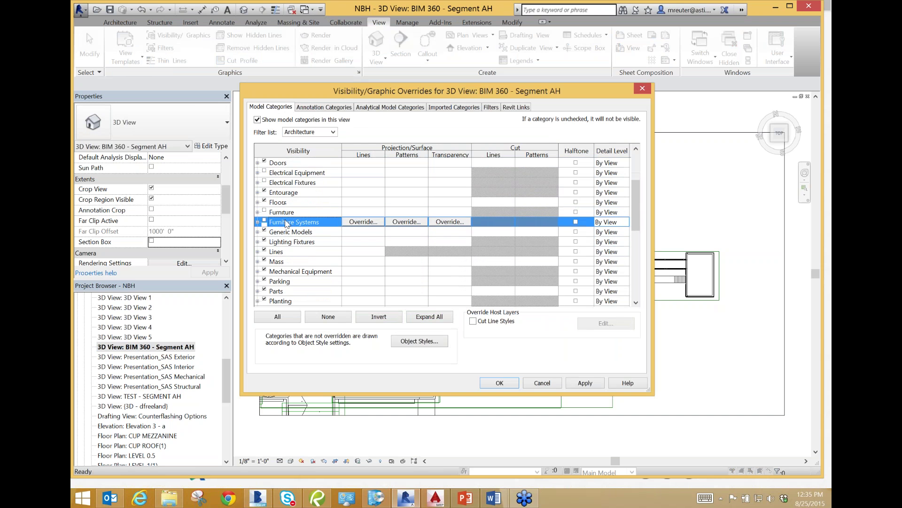
{"action": "scroll", "coordinate": [298, 238], "scroll_direction": "down", "scroll_amount": 1}
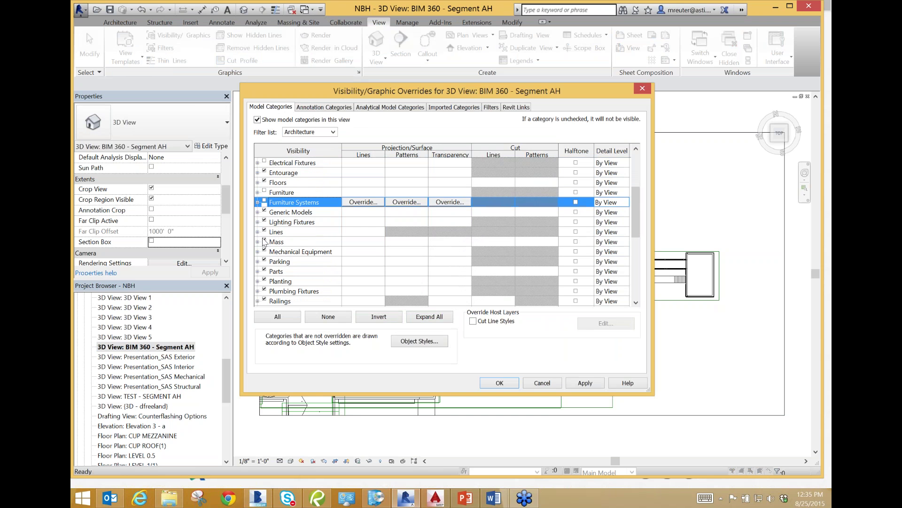
{"action": "left_click", "coordinate": [269, 241]}
{"action": "left_click", "coordinate": [266, 251]}
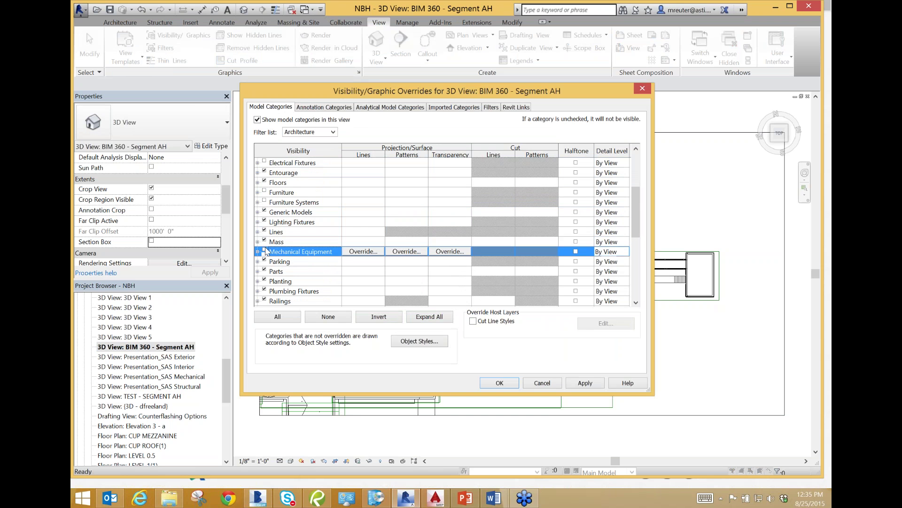
{"action": "scroll", "coordinate": [295, 248], "scroll_direction": "down", "scroll_amount": 2}
{"action": "left_click", "coordinate": [268, 242]}
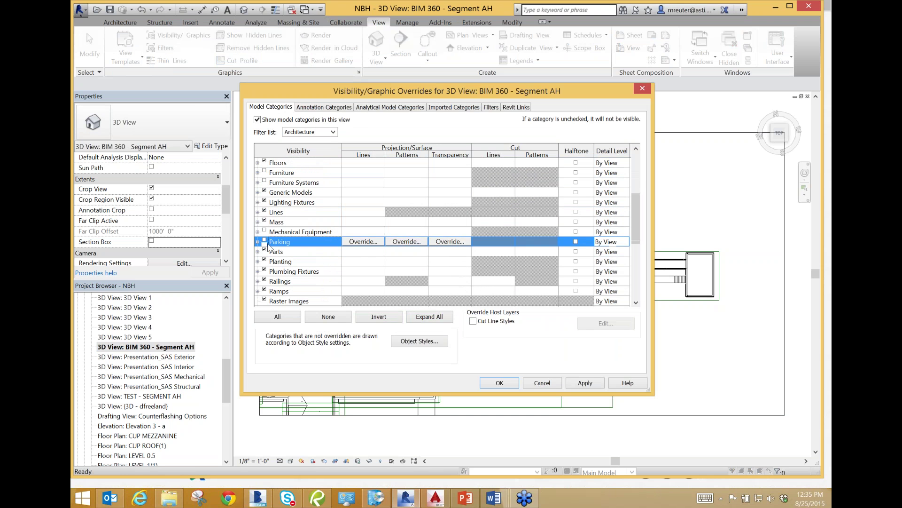
{"action": "left_click", "coordinate": [266, 252]}
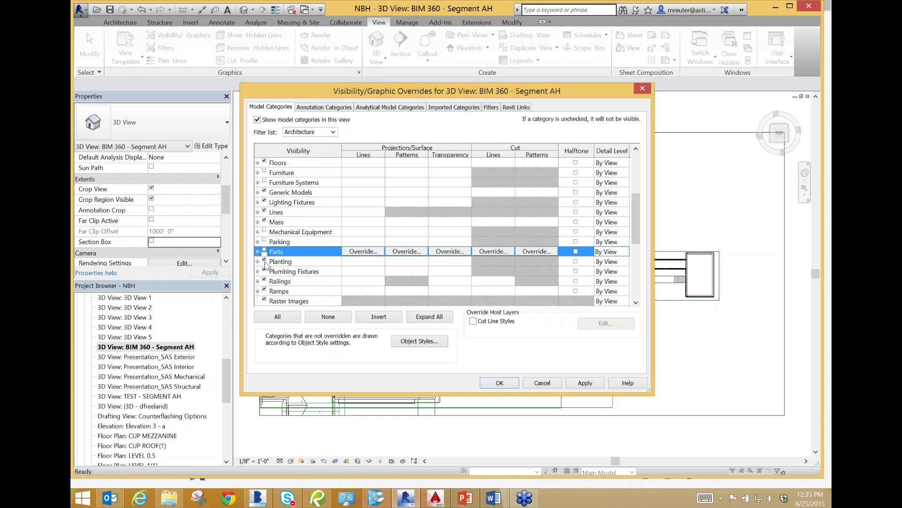
{"action": "left_click", "coordinate": [266, 261]}
{"action": "scroll", "coordinate": [318, 261], "scroll_direction": "down", "scroll_amount": 1}
{"action": "scroll", "coordinate": [318, 261], "scroll_direction": "down", "scroll_amount": 10}
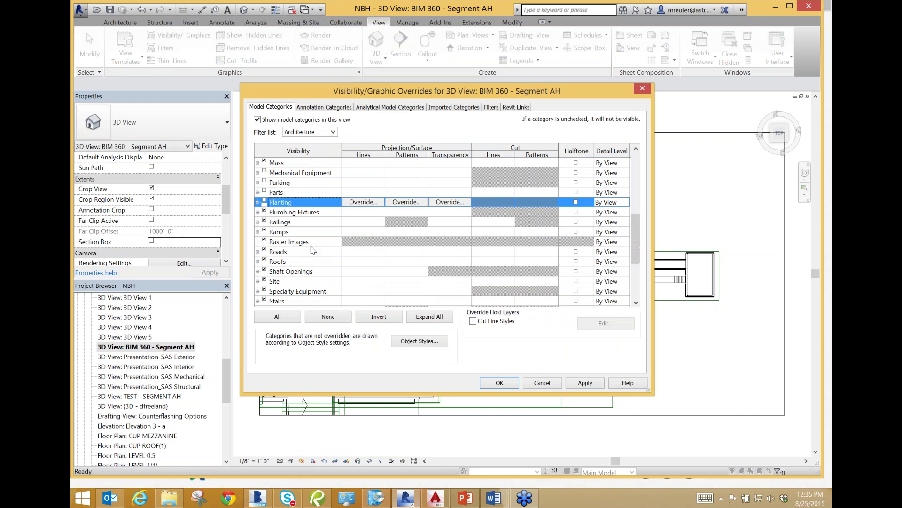
{"action": "scroll", "coordinate": [320, 267], "scroll_direction": "down", "scroll_amount": 3}
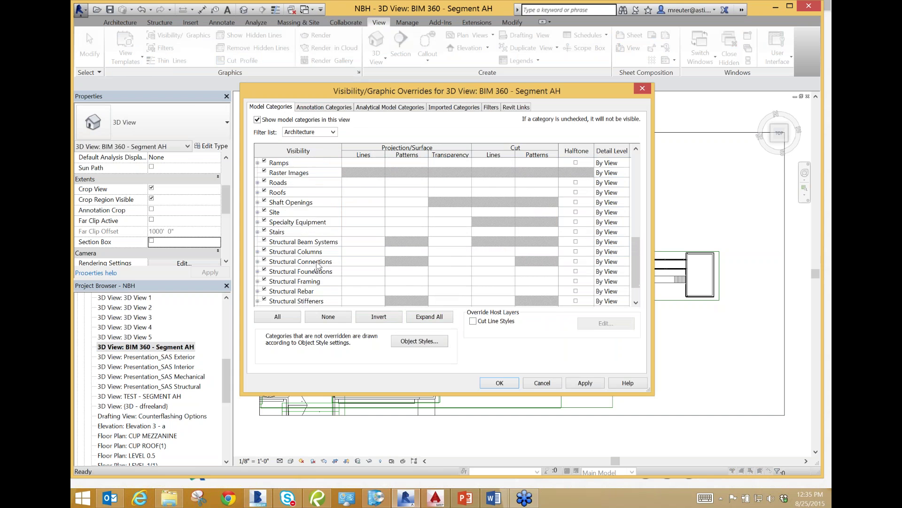
{"action": "left_click", "coordinate": [585, 383]}
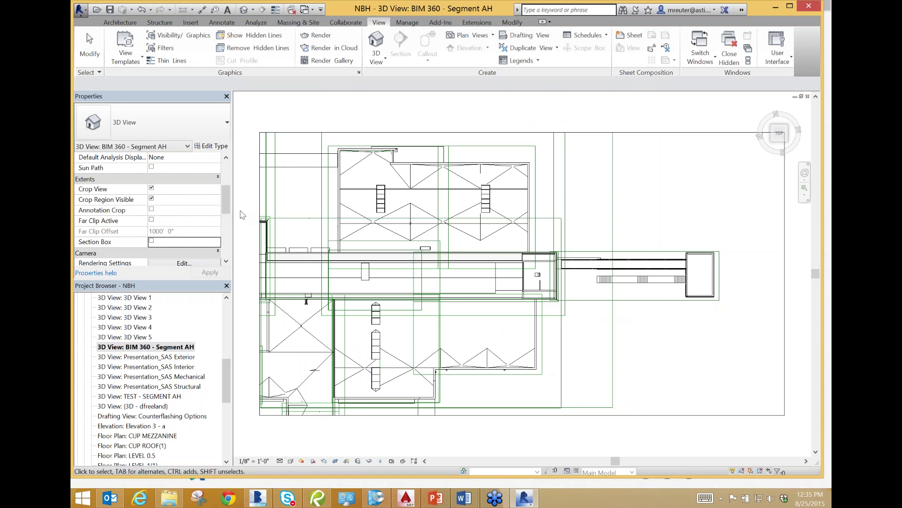
Enable the view's section box and pull the crop region's right edge in to just past the main building.
{"action": "left_click", "coordinate": [152, 241]}
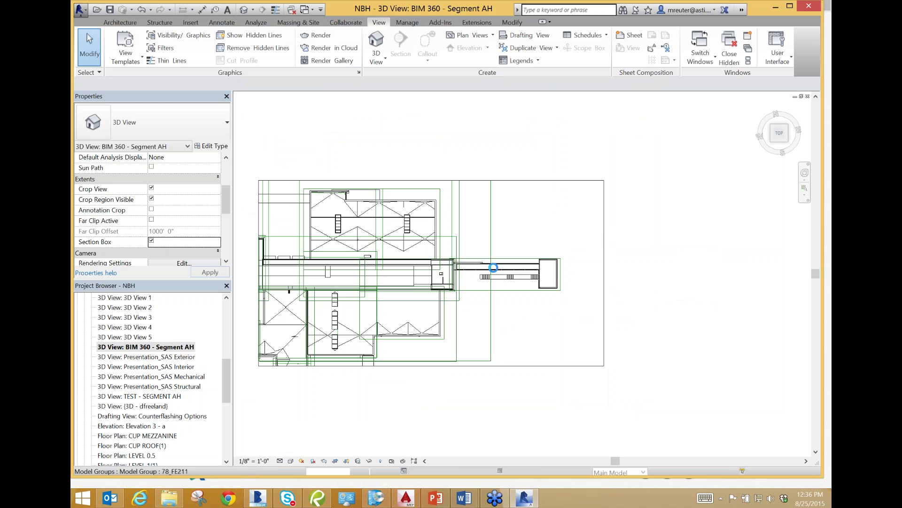
{"action": "left_click", "coordinate": [604, 279]}
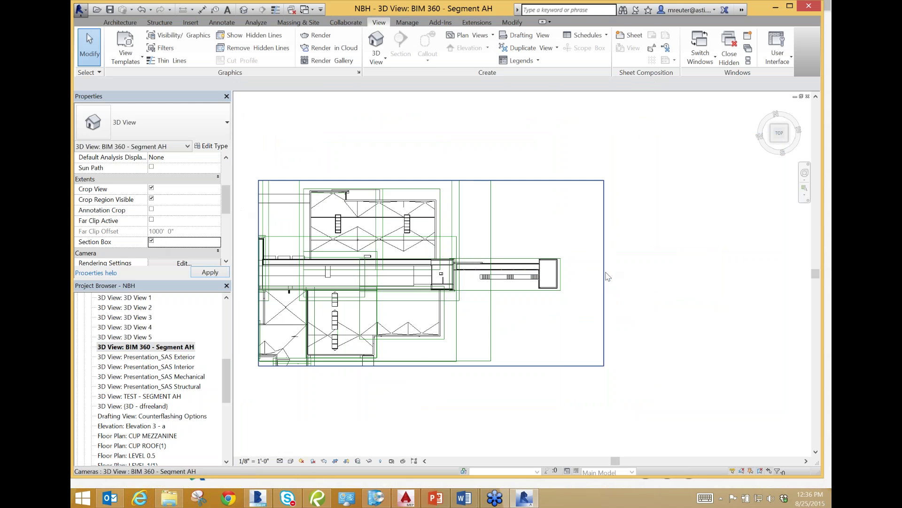
{"action": "left_click", "coordinate": [605, 280]}
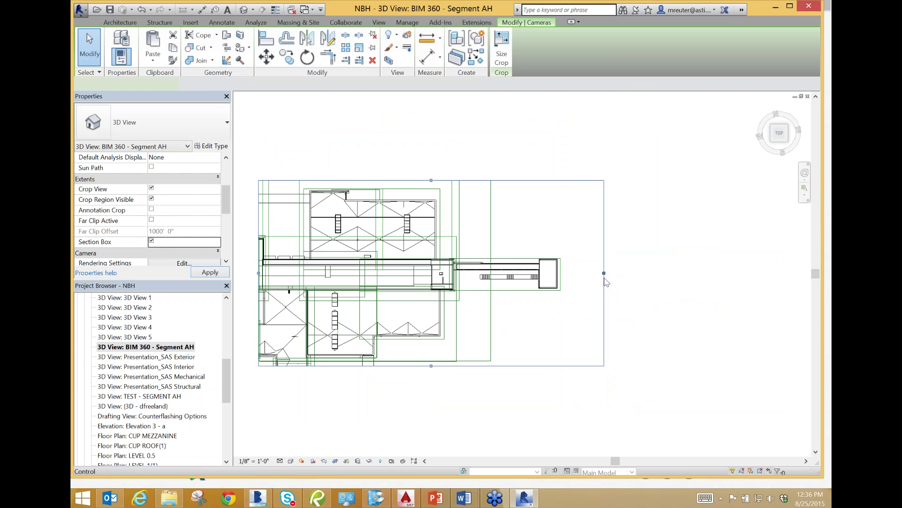
{"action": "left_click_drag", "start_coordinate": [531, 270], "coordinate": [466, 269]}
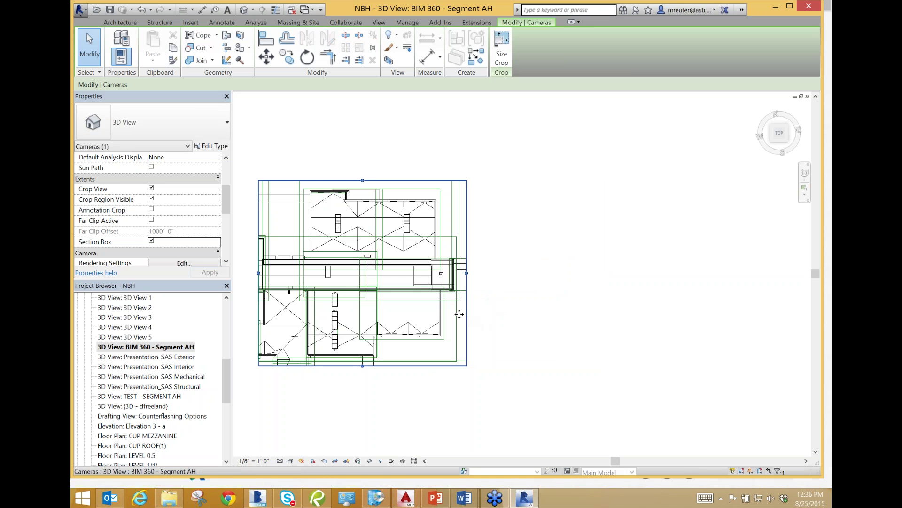
{"action": "left_click", "coordinate": [544, 214]}
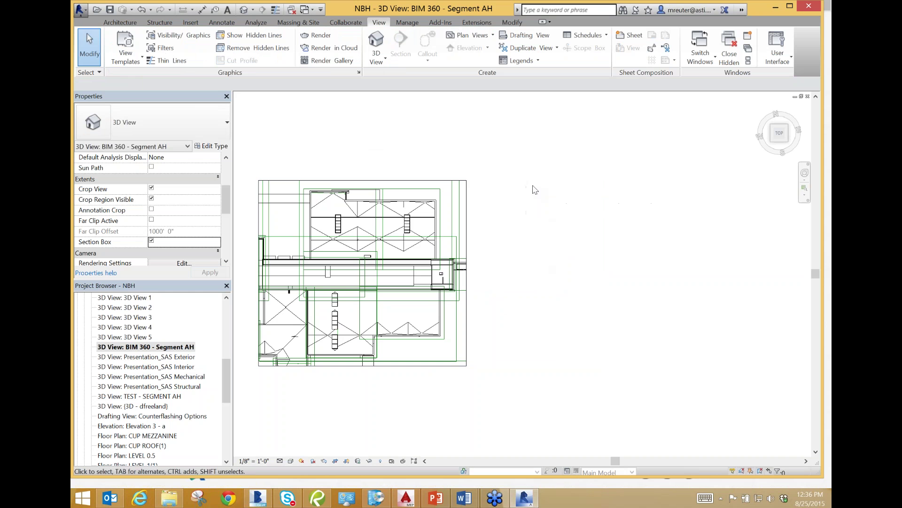
Start gluing the model to BIM 360 and choose Reutopian Project as the destination project.
{"action": "left_click", "coordinate": [477, 22]}
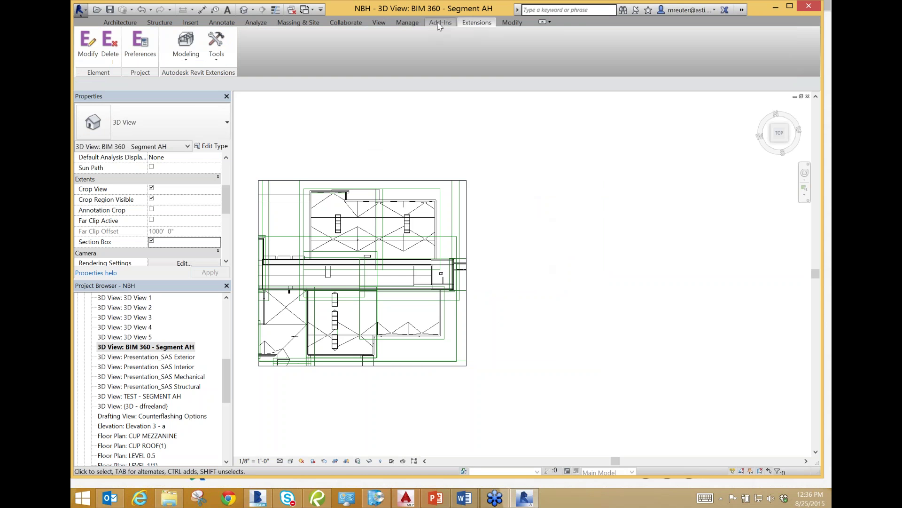
{"action": "left_click", "coordinate": [440, 23]}
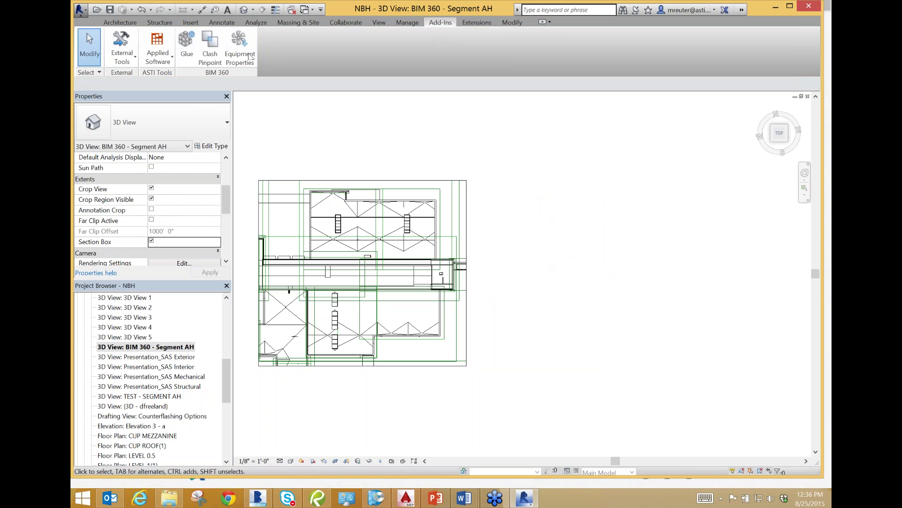
{"action": "left_click", "coordinate": [185, 53]}
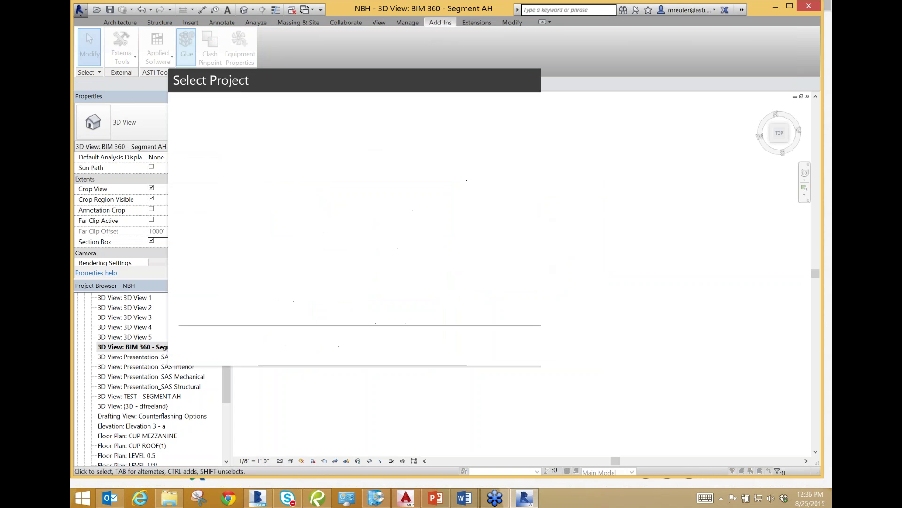
{"action": "left_click", "coordinate": [331, 212]}
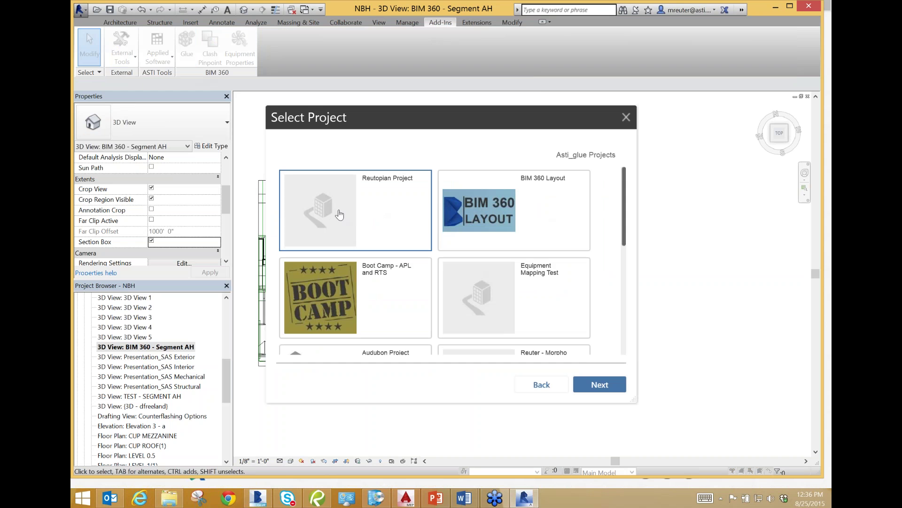
{"action": "left_click", "coordinate": [601, 387]}
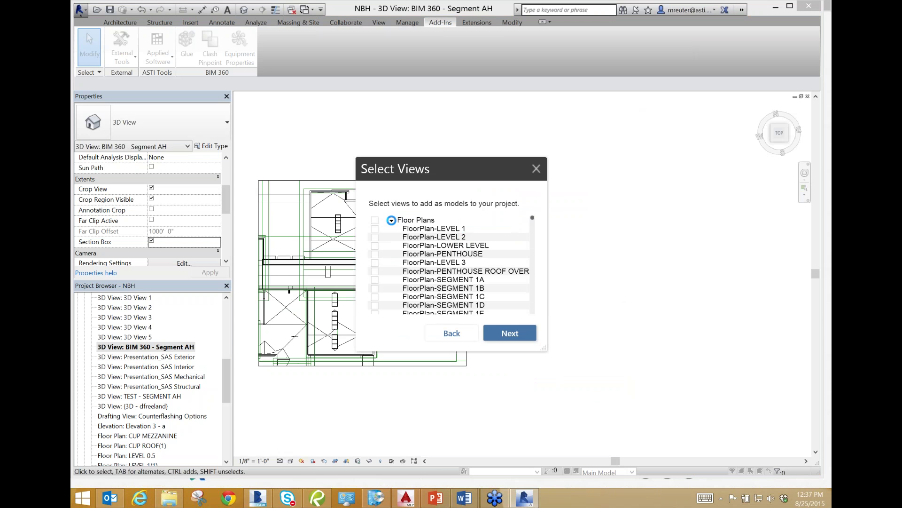
Keep BIM 360 - Segment AH as the selected 3D view to add as a model and proceed to the review.
{"action": "left_click", "coordinate": [392, 220]}
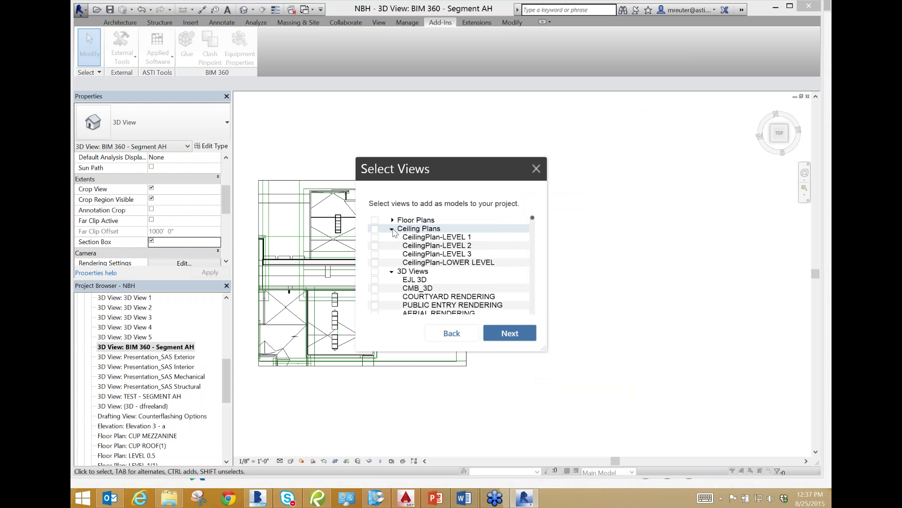
{"action": "left_click", "coordinate": [392, 229]}
{"action": "scroll", "coordinate": [418, 249], "scroll_direction": "down", "scroll_amount": 3}
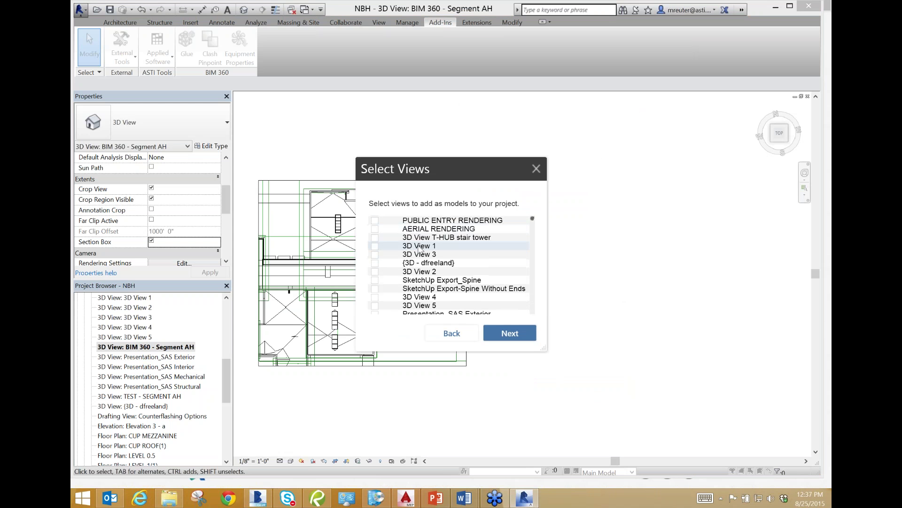
{"action": "scroll", "coordinate": [417, 249], "scroll_direction": "down", "scroll_amount": 8}
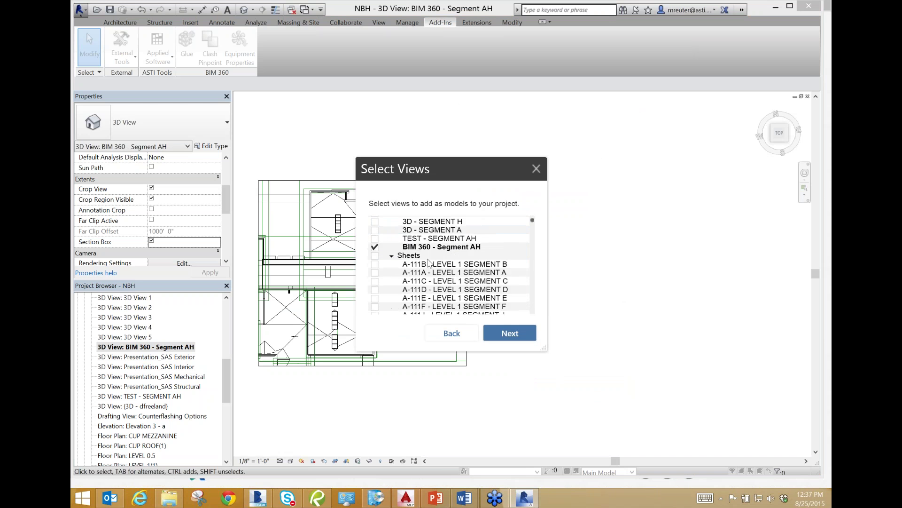
{"action": "scroll", "coordinate": [431, 243], "scroll_direction": "up", "scroll_amount": 3}
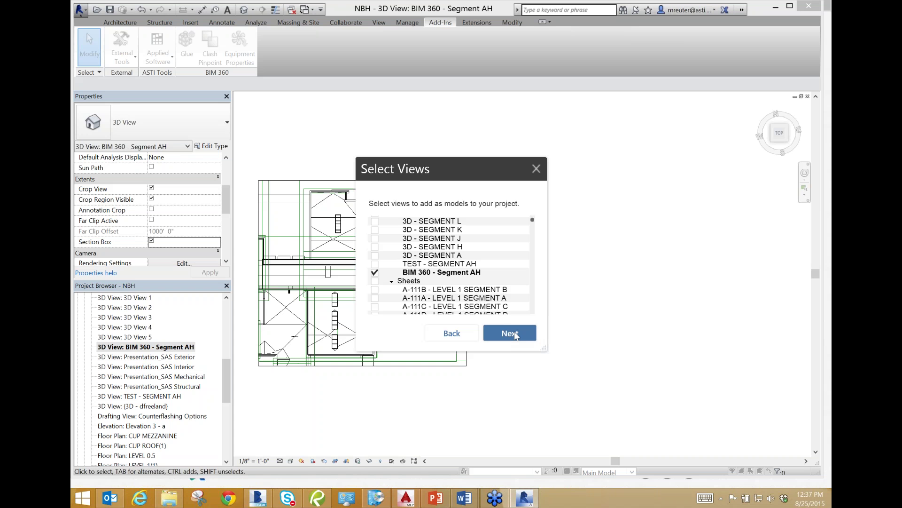
{"action": "left_click", "coordinate": [516, 334]}
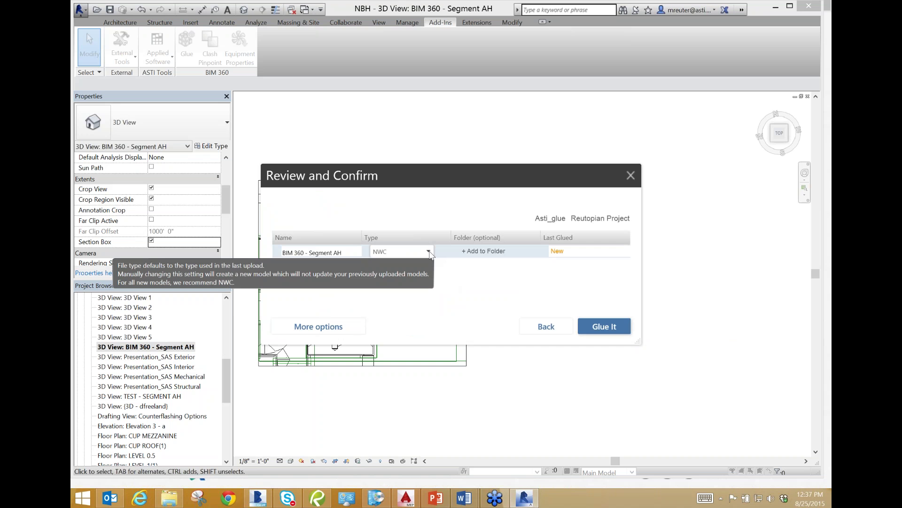
Keep the NWC file type, assign the model to the Clash Detection folder and glue it.
{"action": "left_click", "coordinate": [429, 252]}
{"action": "left_click", "coordinate": [474, 300]}
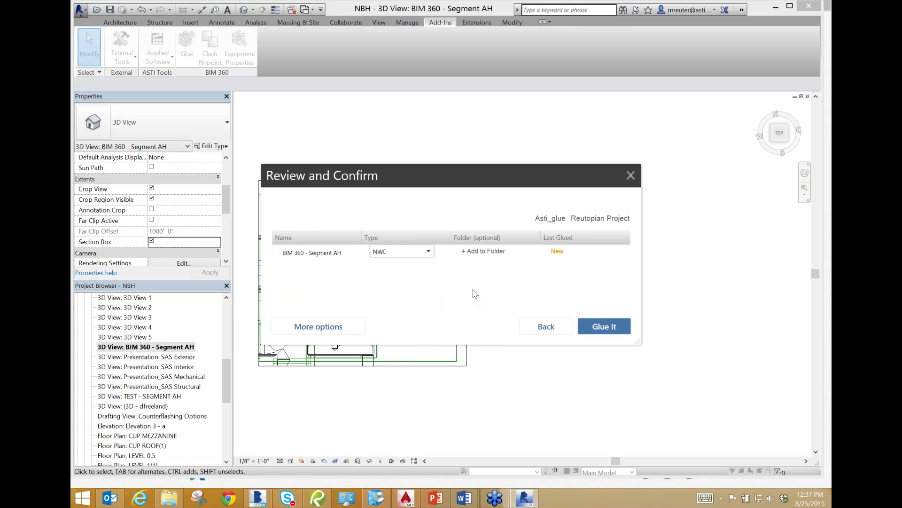
{"action": "left_click", "coordinate": [487, 252]}
{"action": "left_click", "coordinate": [388, 196]}
{"action": "left_click", "coordinate": [414, 222]}
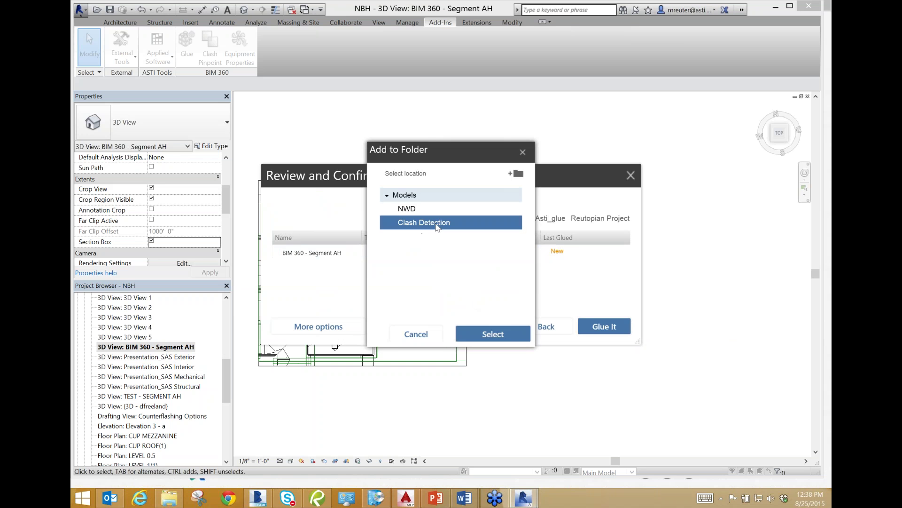
{"action": "left_click", "coordinate": [505, 337]}
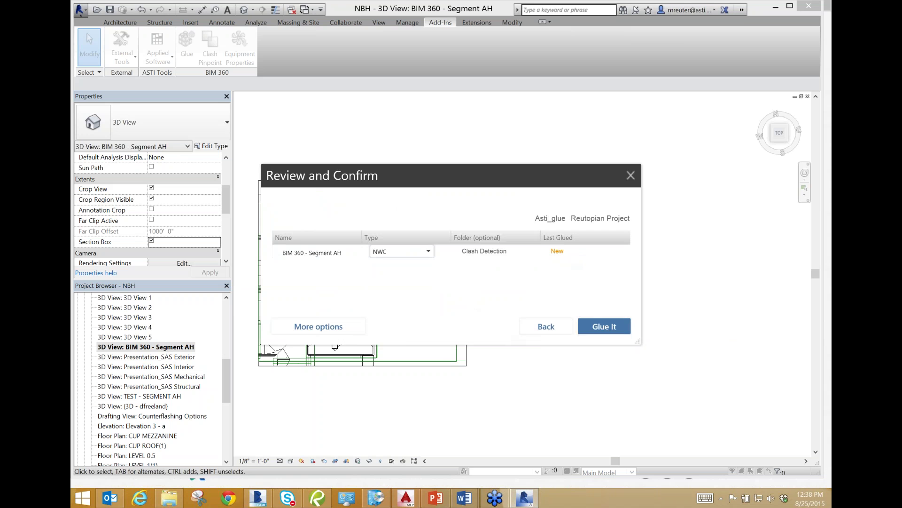
{"action": "left_click", "coordinate": [604, 328]}
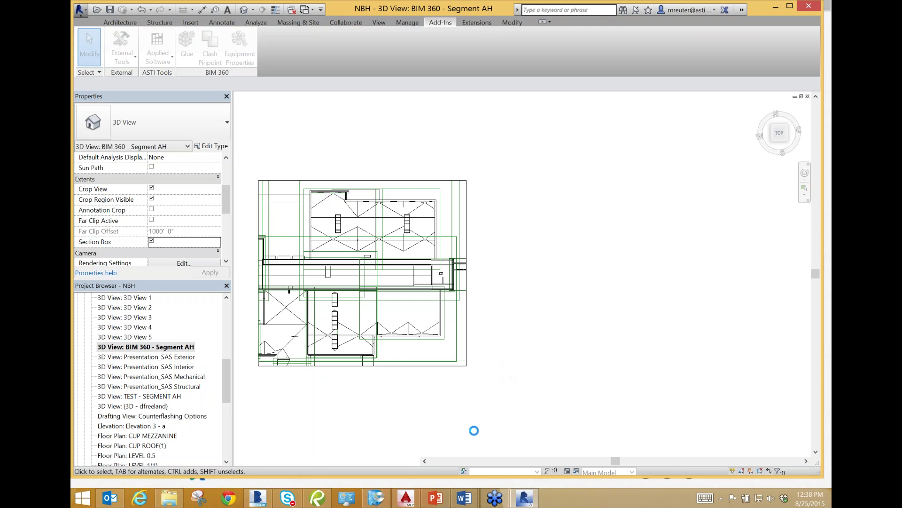
Switch to AutoCAD MEP and examine the full pneumatic tube run in the NBH-PTUBE-SegAH-L2 drawing.
{"action": "left_click", "coordinate": [406, 499]}
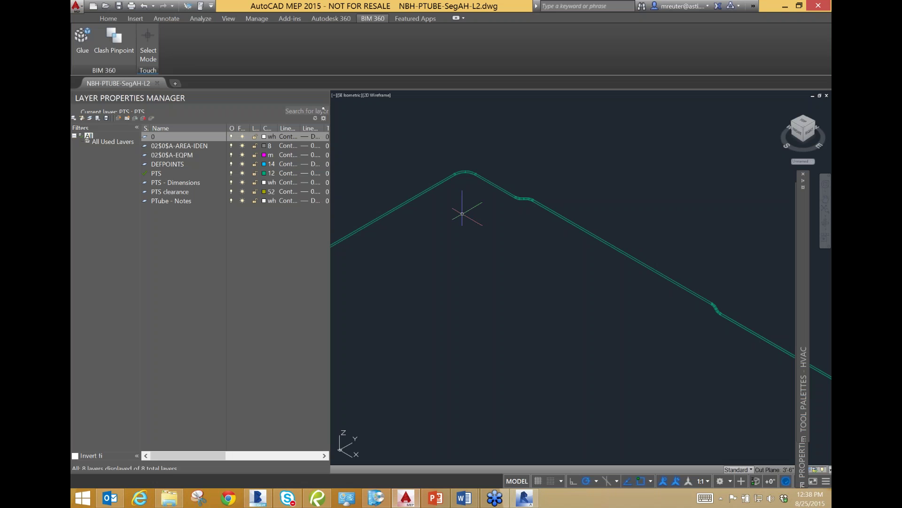
{"action": "scroll", "coordinate": [419, 203], "scroll_direction": "down", "scroll_amount": 5}
{"action": "middle_click_drag", "start_coordinate": [419, 206], "coordinate": [485, 197]}
{"action": "scroll", "coordinate": [403, 213], "scroll_direction": "up", "scroll_amount": 3}
{"action": "scroll", "coordinate": [486, 195], "scroll_direction": "down", "scroll_amount": 2}
{"action": "scroll", "coordinate": [405, 201], "scroll_direction": "up", "scroll_amount": 3}
{"action": "scroll", "coordinate": [484, 195], "scroll_direction": "down", "scroll_amount": 3}
{"action": "scroll", "coordinate": [468, 181], "scroll_direction": "up", "scroll_amount": 2}
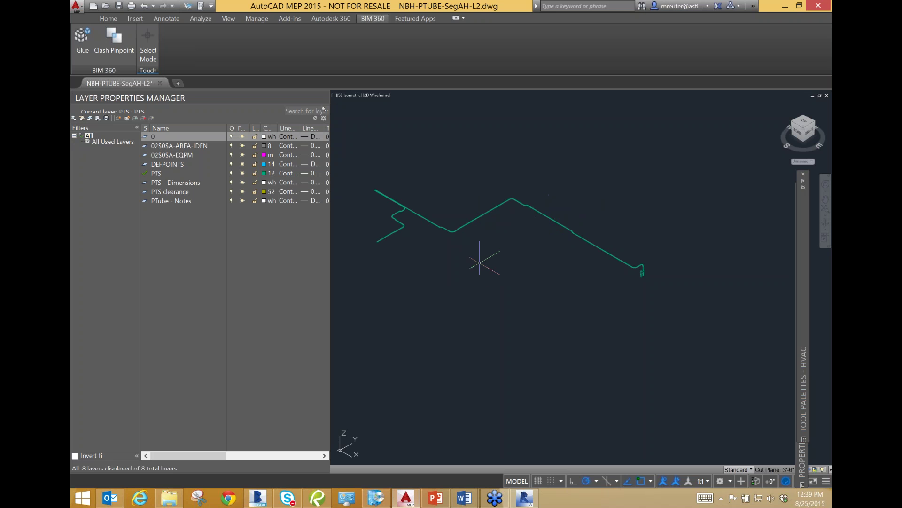
Glue the NBH-PTUBE-SegAH-L2 drawing to Reutopian Project in its Clash Detection folder and acknowledge the gluing notice.
{"action": "left_click", "coordinate": [83, 43]}
{"action": "left_click", "coordinate": [382, 205]}
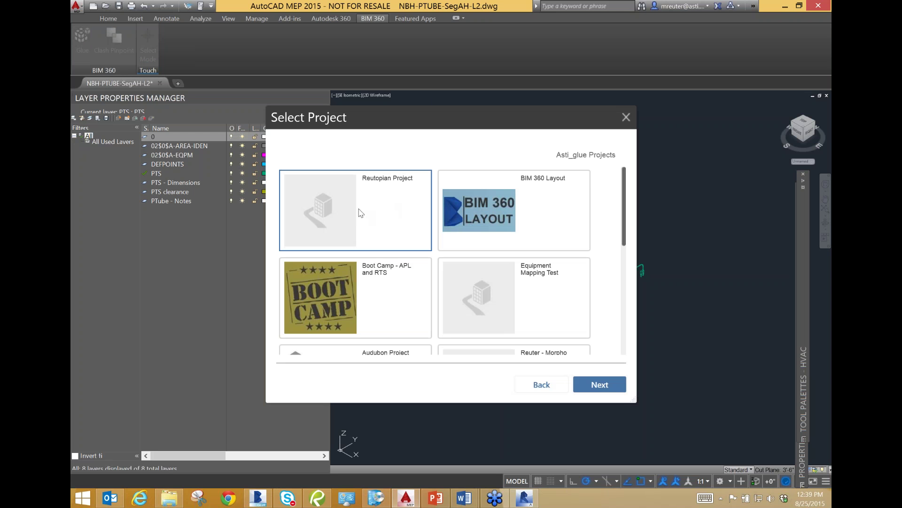
{"action": "left_click", "coordinate": [608, 385]}
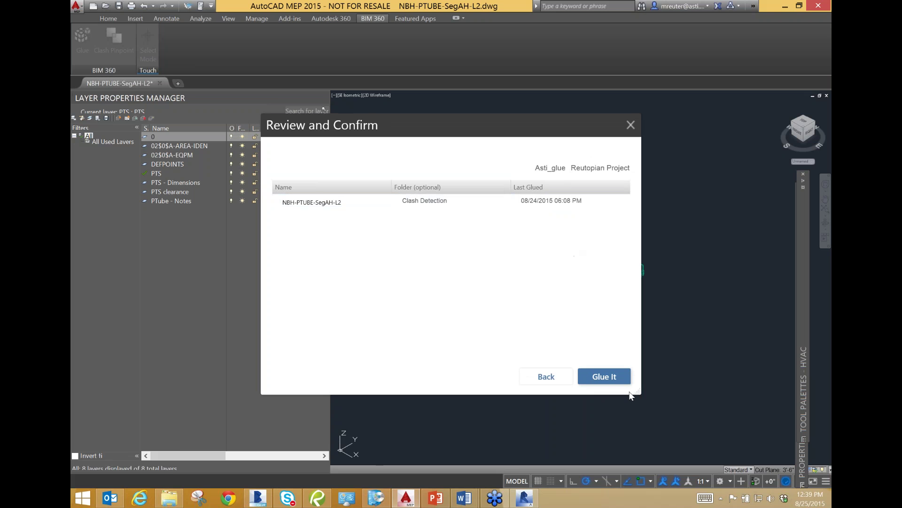
{"action": "left_click", "coordinate": [603, 376]}
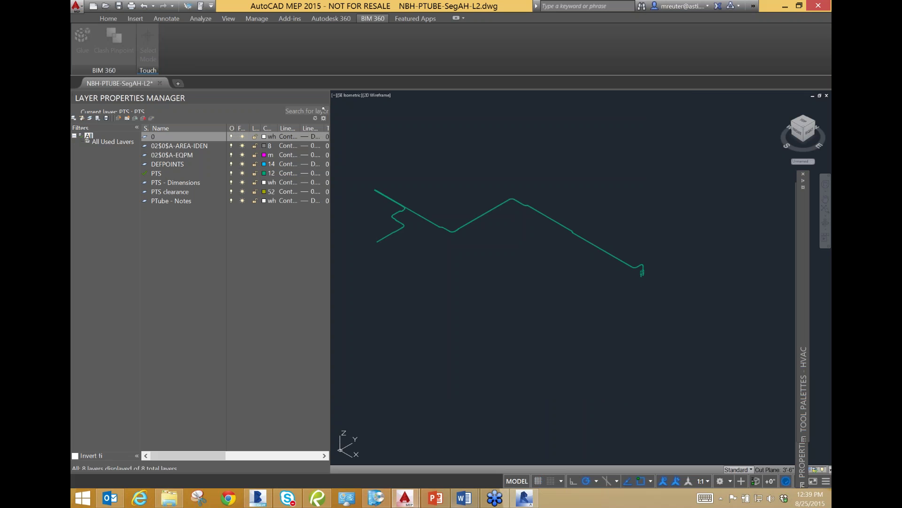
{"action": "left_click", "coordinate": [522, 297]}
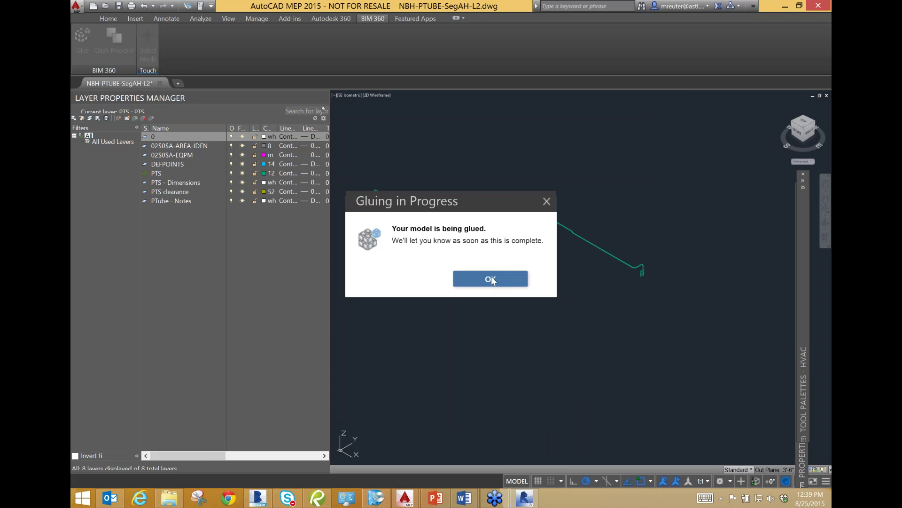
{"action": "left_click", "coordinate": [492, 279]}
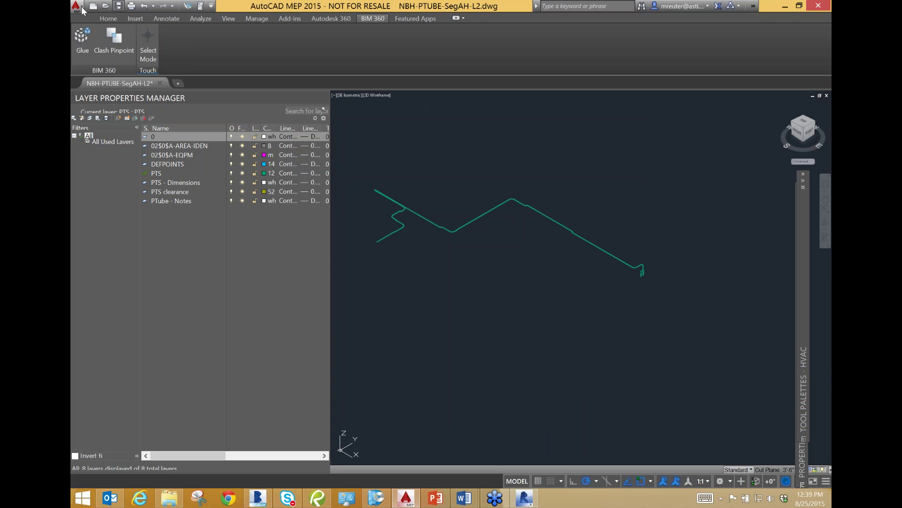
Save the NBH-PTUBE-SegAH-L2 drawing and close it.
{"action": "key", "text": "ctrl+s"}
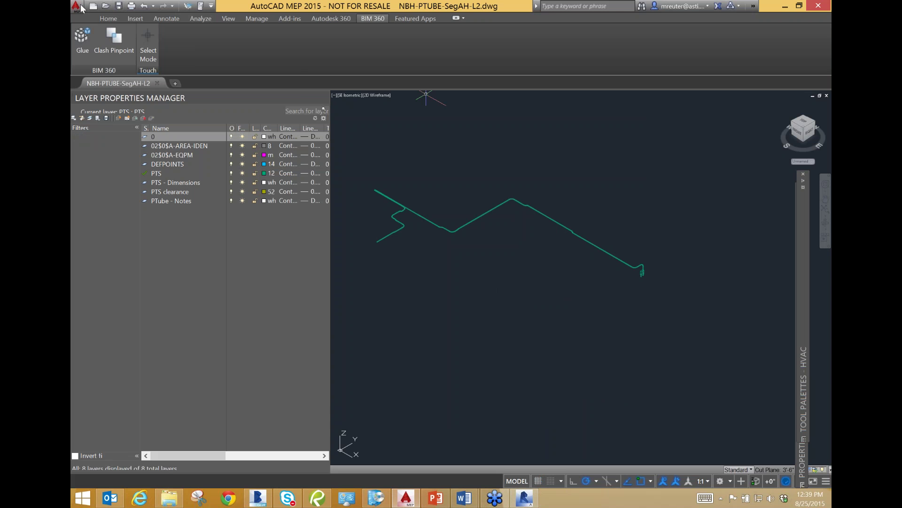
{"action": "left_click", "coordinate": [76, 6]}
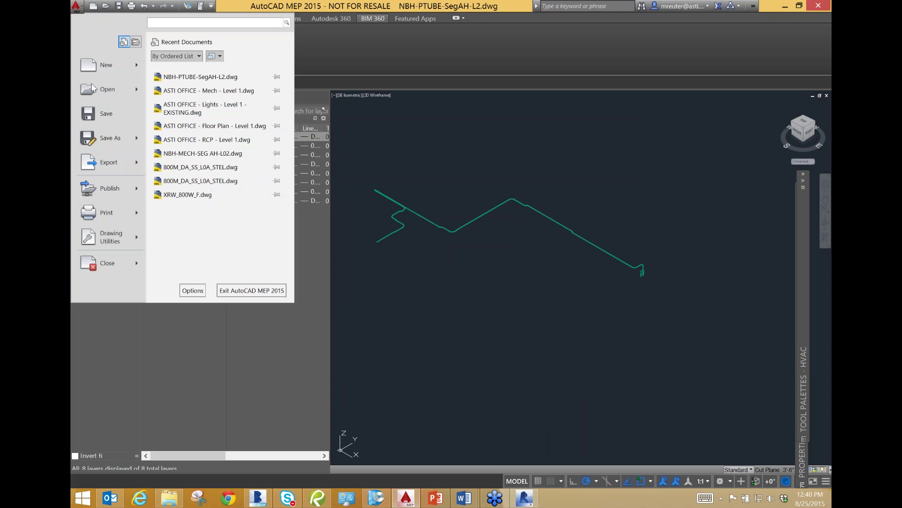
{"action": "key", "text": "Escape"}
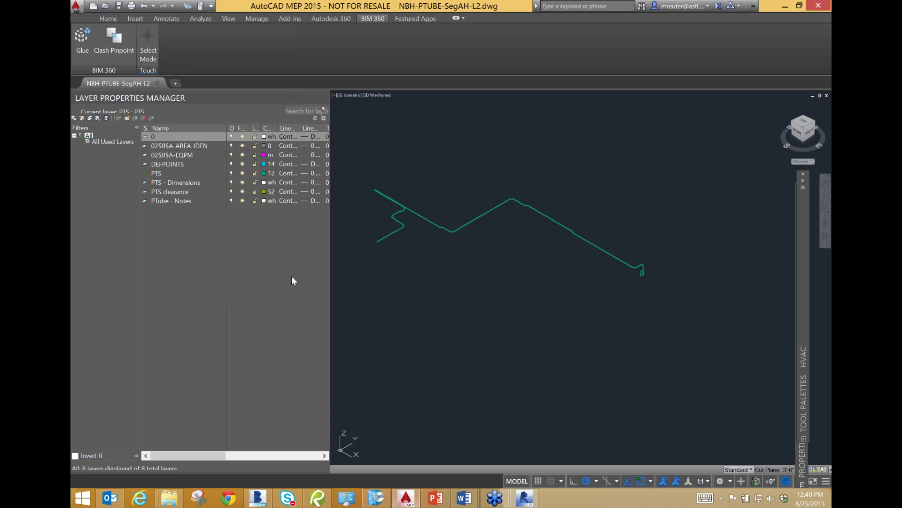
{"action": "left_click", "coordinate": [799, 7]}
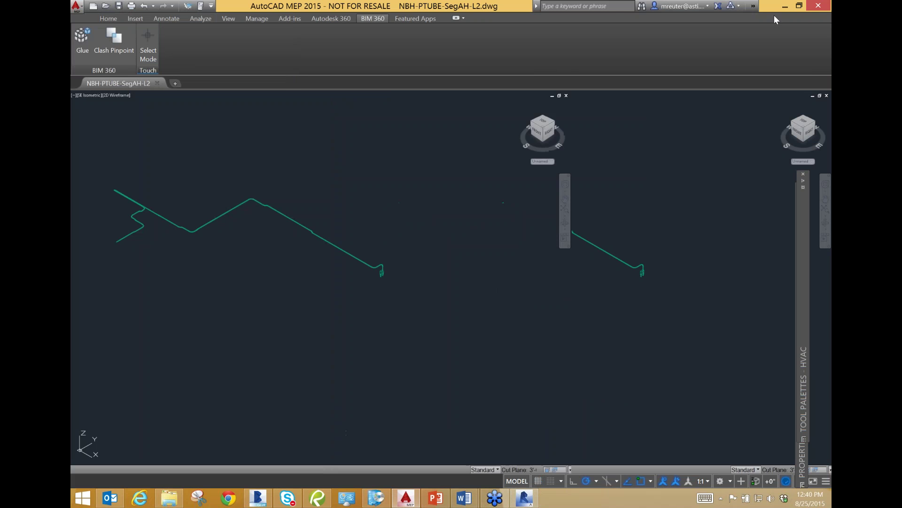
{"action": "left_click", "coordinate": [820, 5]}
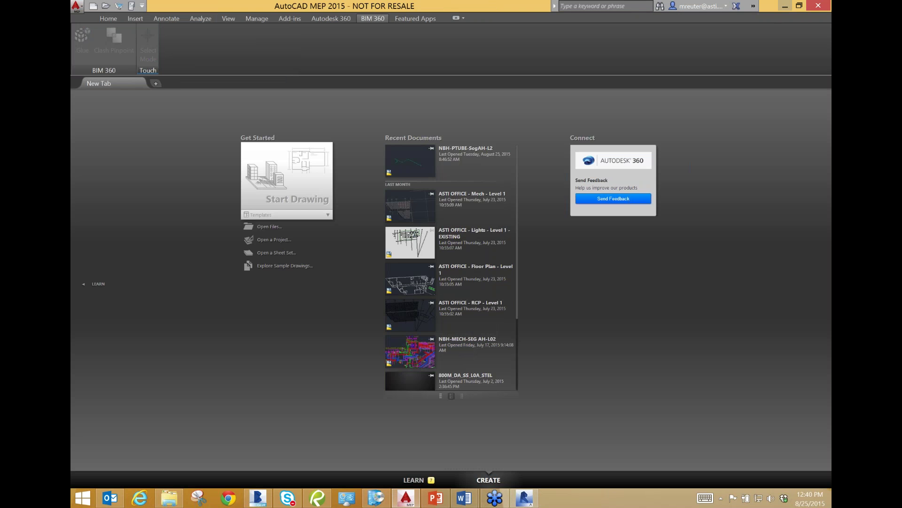
Leave AutoCAD MEP for the Revit window and dismiss the completion notice for the glued tube model.
{"action": "left_click", "coordinate": [405, 498]}
{"action": "mouse_move", "coordinate": [405, 499]}
{"action": "left_click", "coordinate": [470, 445]}
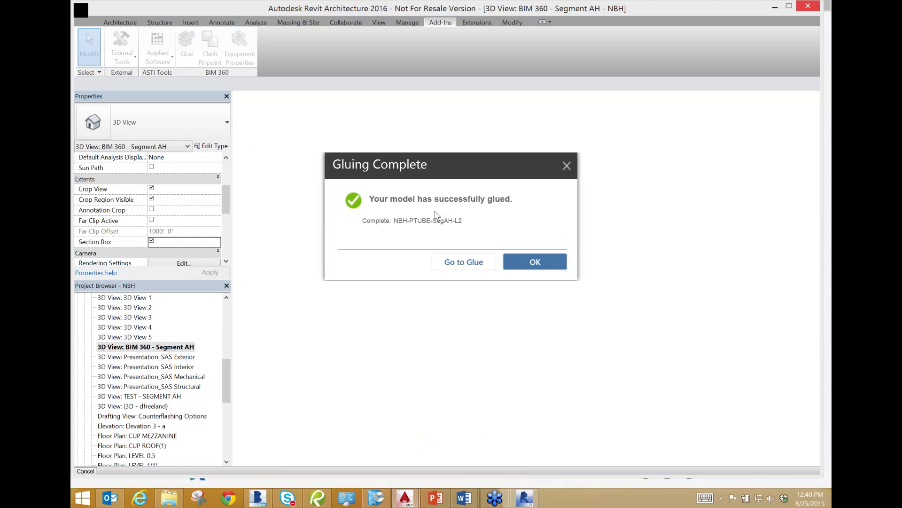
{"action": "left_click", "coordinate": [546, 263]}
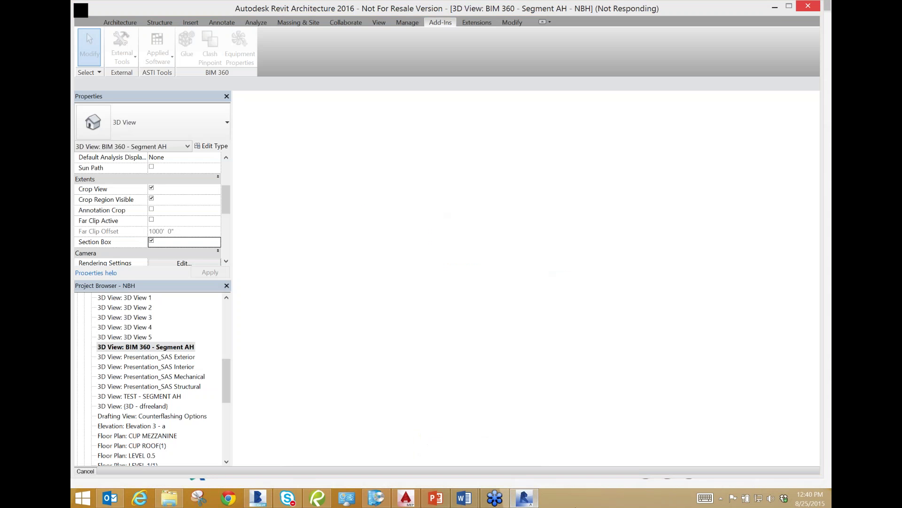
Switch to BIM 360 Glue and open the Clash Test Workflow merged model of Reutopian Project.
{"action": "left_click", "coordinate": [775, 10]}
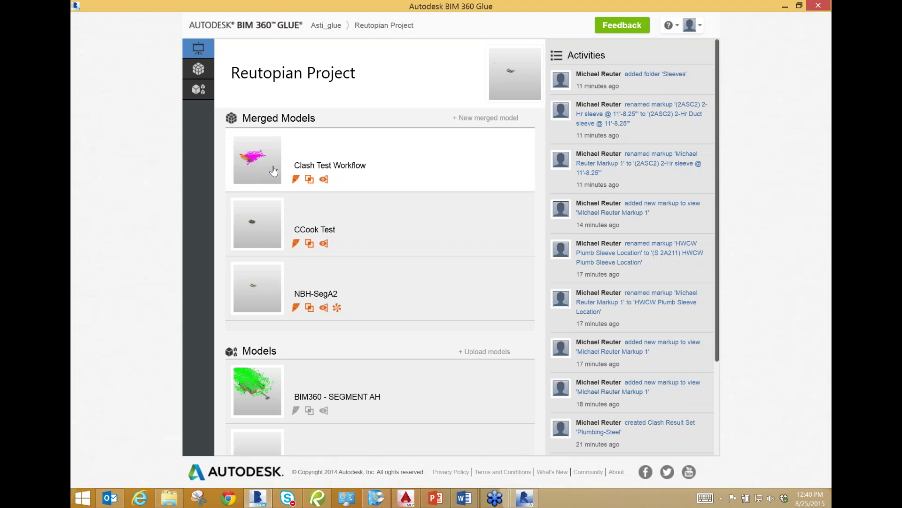
{"action": "mouse_move", "coordinate": [273, 167]}
{"action": "left_click", "coordinate": [259, 161]}
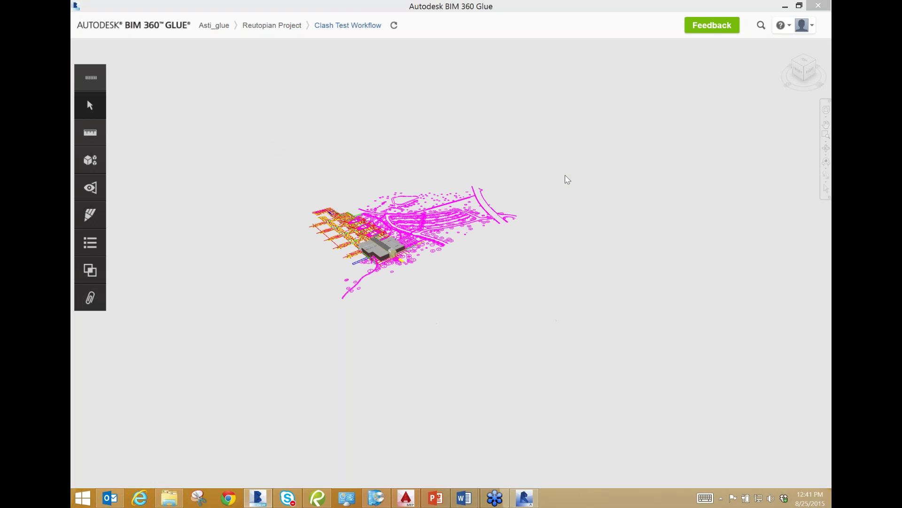
{"action": "left_click", "coordinate": [214, 25]}
{"action": "left_click", "coordinate": [395, 183]}
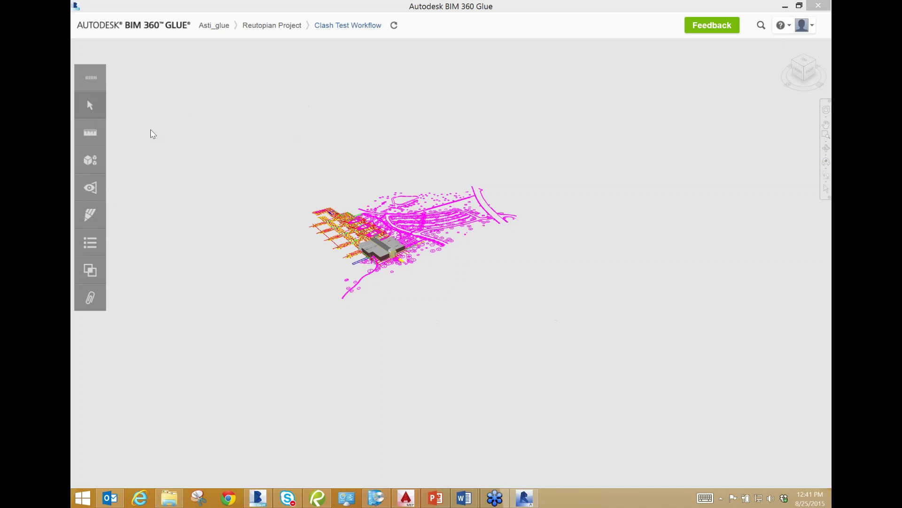
Add the NBH-PTUBE-SegAH-L2 model from the Clash Detection folder to the Clash Test Workflow merged model.
{"action": "left_click", "coordinate": [98, 165]}
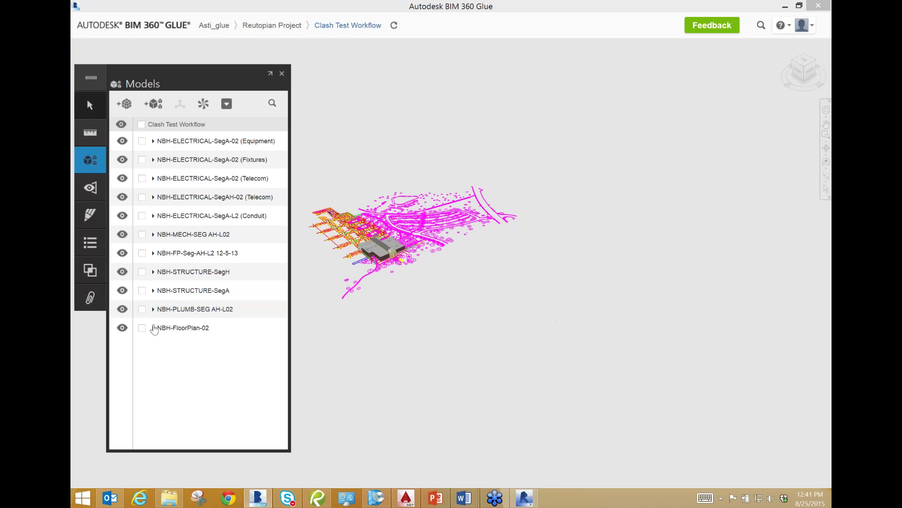
{"action": "left_click", "coordinate": [126, 104]}
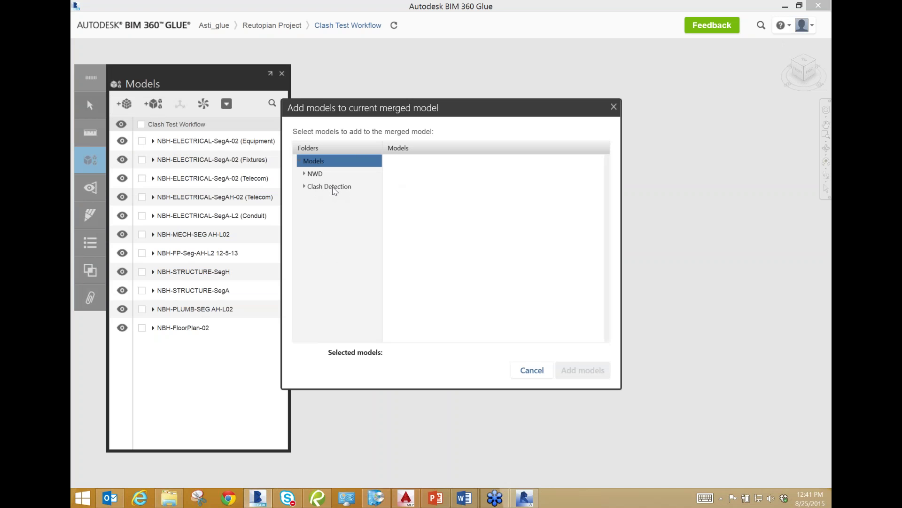
{"action": "left_click", "coordinate": [315, 187]}
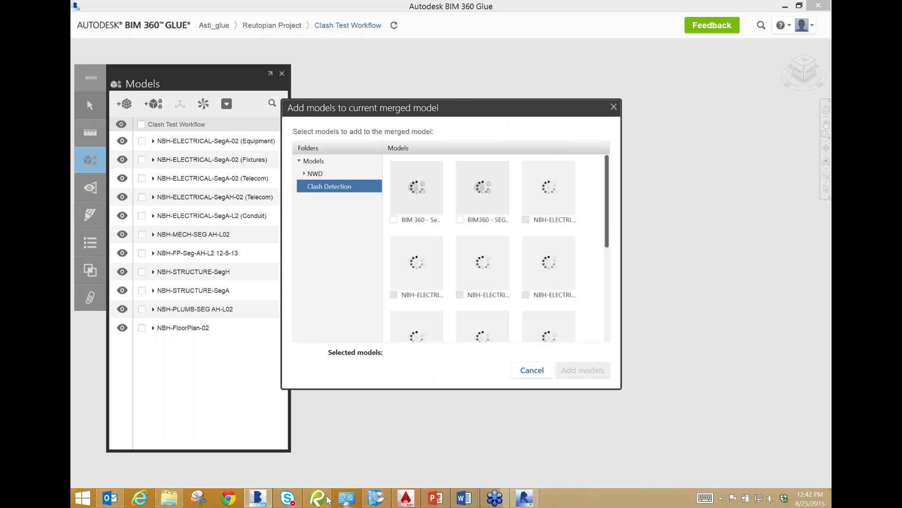
{"action": "mouse_move", "coordinate": [318, 498]}
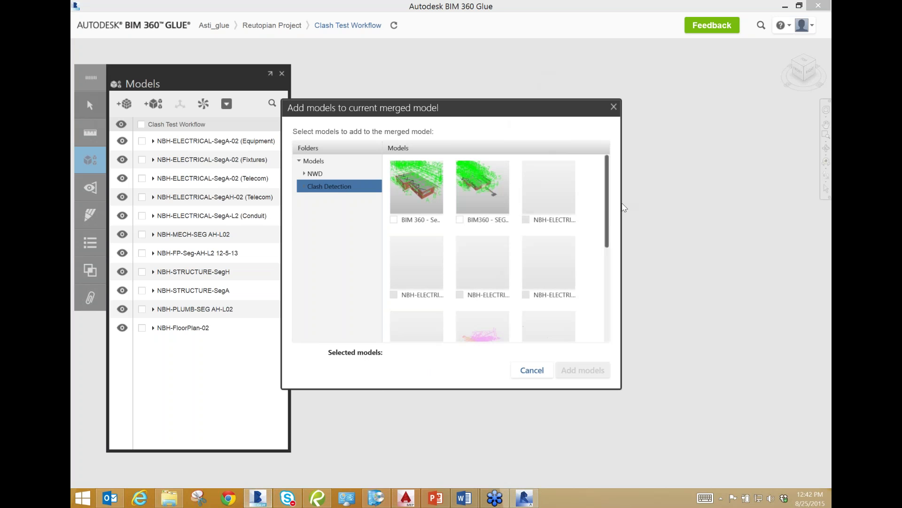
{"action": "scroll", "coordinate": [609, 230], "scroll_direction": "down", "scroll_amount": 1}
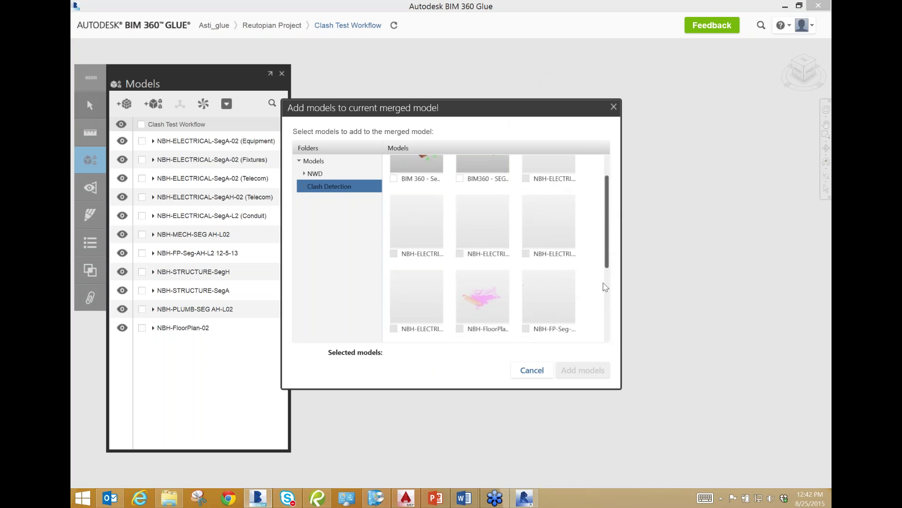
{"action": "scroll", "coordinate": [608, 307], "scroll_direction": "down", "scroll_amount": 3}
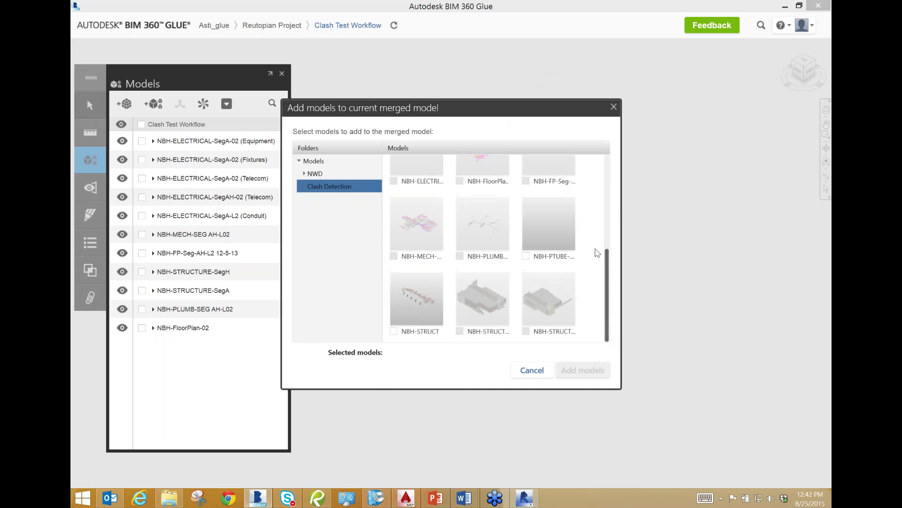
{"action": "left_click", "coordinate": [526, 256]}
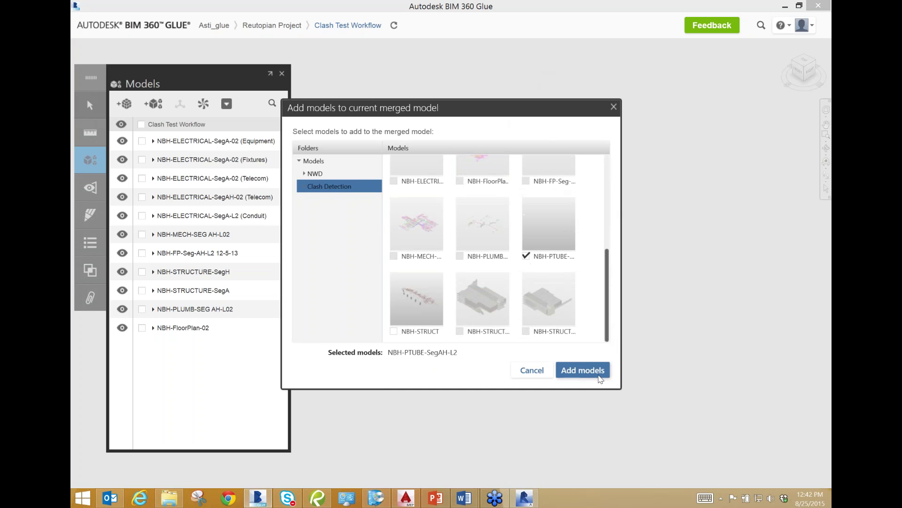
{"action": "left_click", "coordinate": [587, 374]}
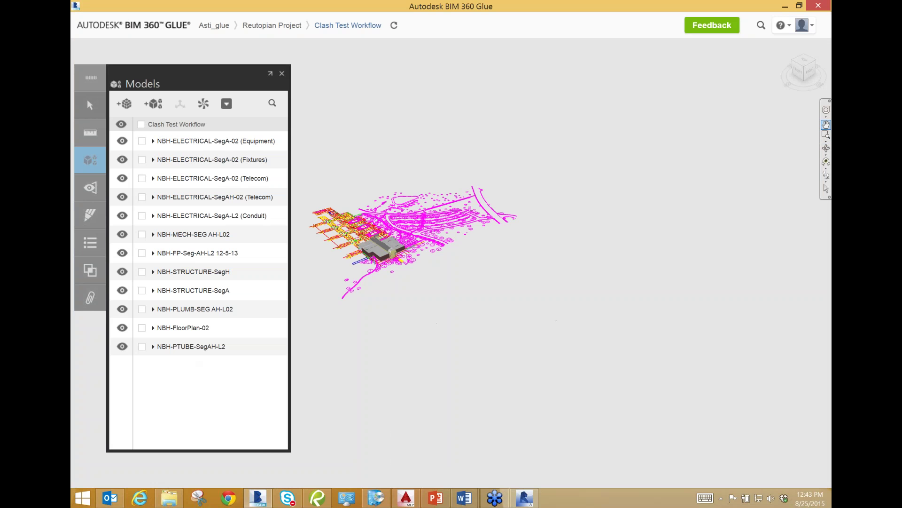
Highlight the NBH-PTUBE-SegAH-L2 model and examine its elevation relative to the building.
{"action": "scroll", "coordinate": [394, 247], "scroll_direction": "up", "scroll_amount": 6}
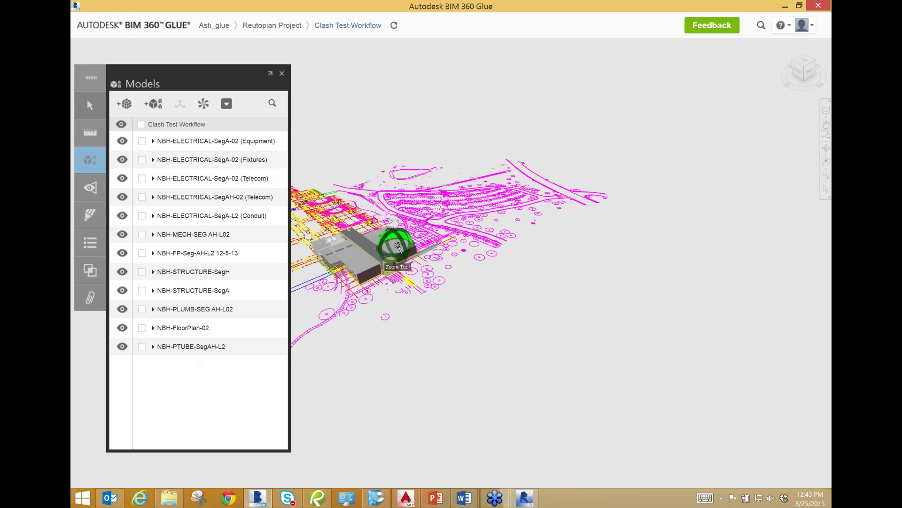
{"action": "scroll", "coordinate": [476, 247], "scroll_direction": "up", "scroll_amount": 5}
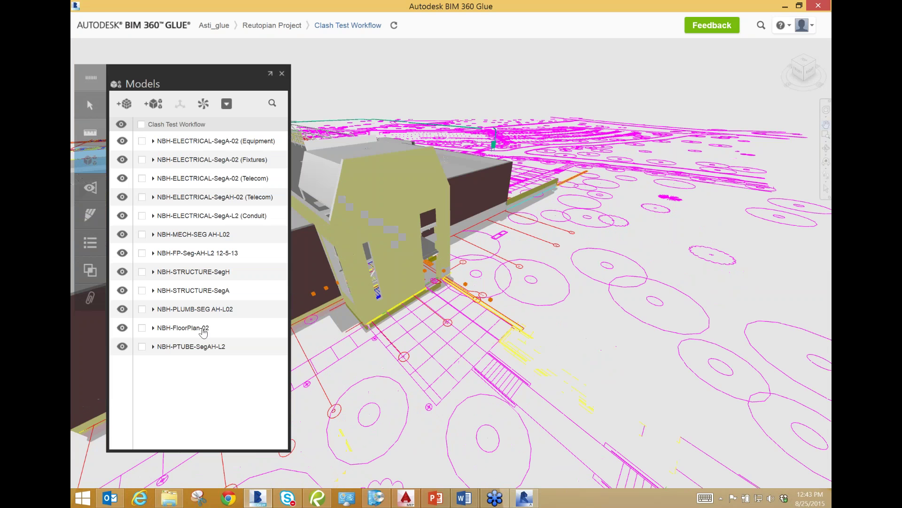
{"action": "left_click", "coordinate": [199, 348]}
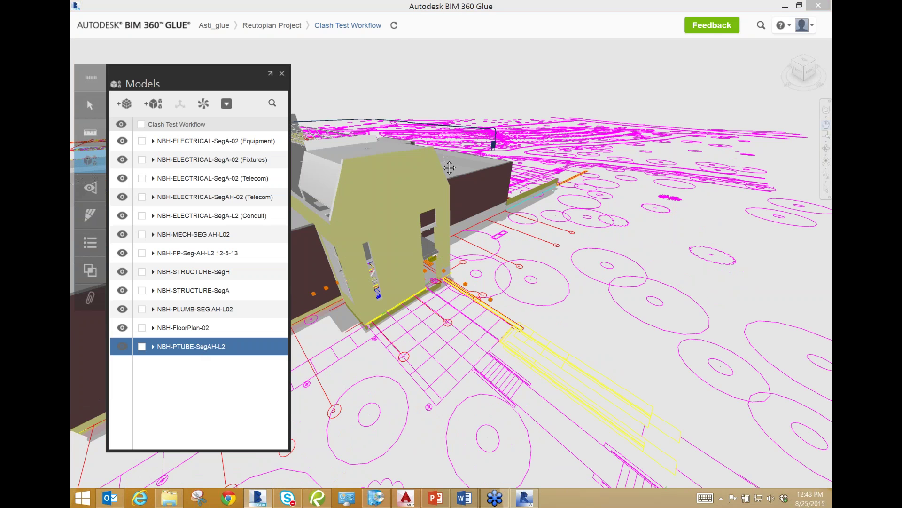
{"action": "left_click_drag", "start_coordinate": [416, 170], "coordinate": [414, 228]}
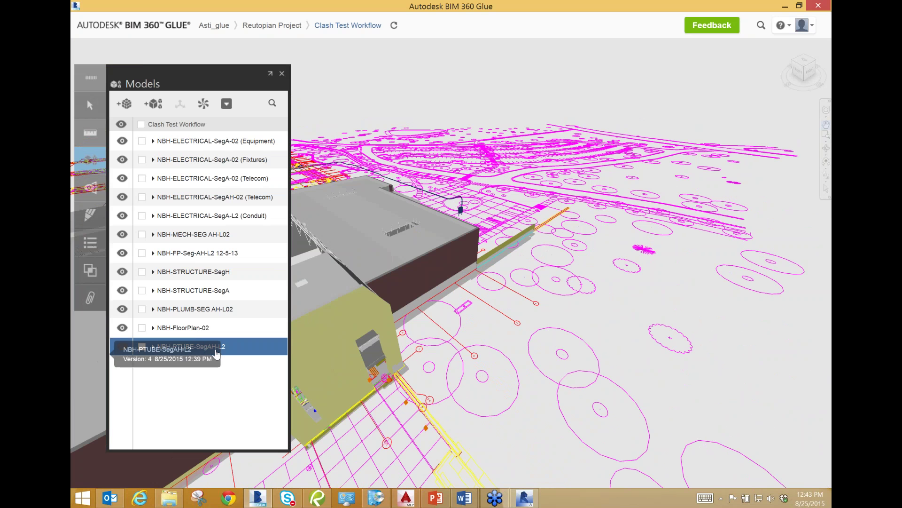
Transform the NBH-PTUBE-SegAH-L2 model by setting its Z origin to -36.66666 ft.
{"action": "left_click", "coordinate": [142, 347]}
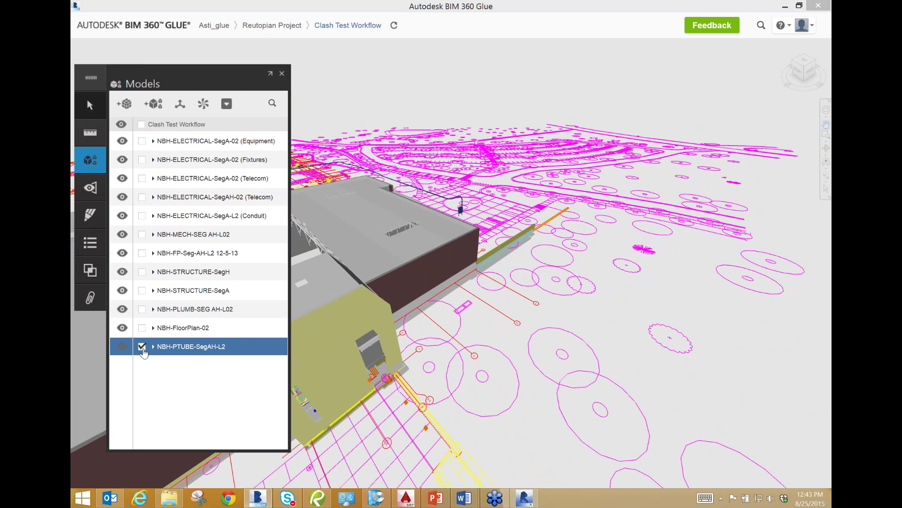
{"action": "left_click", "coordinate": [180, 104]}
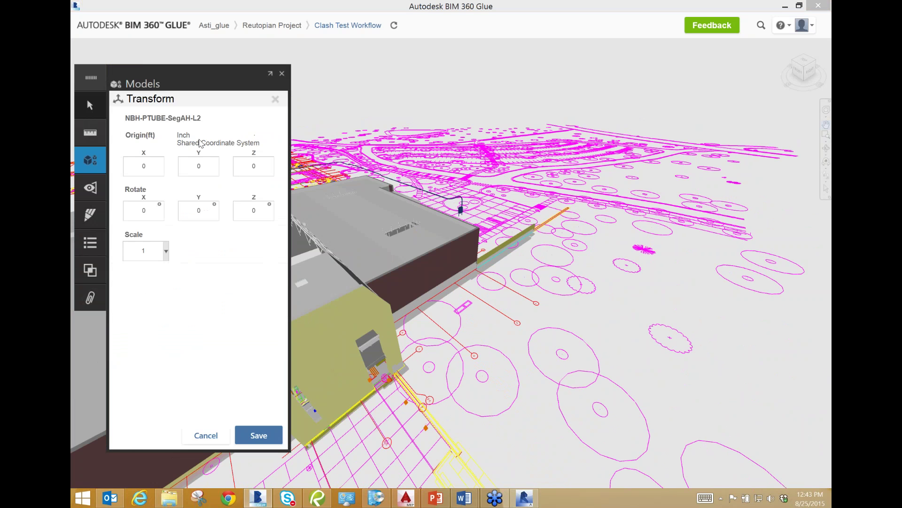
{"action": "left_click", "coordinate": [260, 168]}
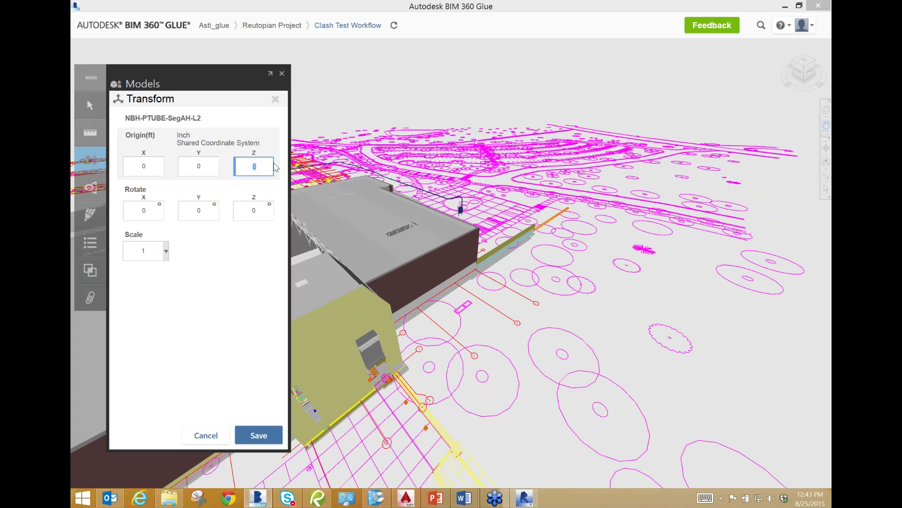
{"action": "key", "text": "BackSpace"}
{"action": "type", "text": "-36.66666"}
{"action": "key", "text": "Return"}
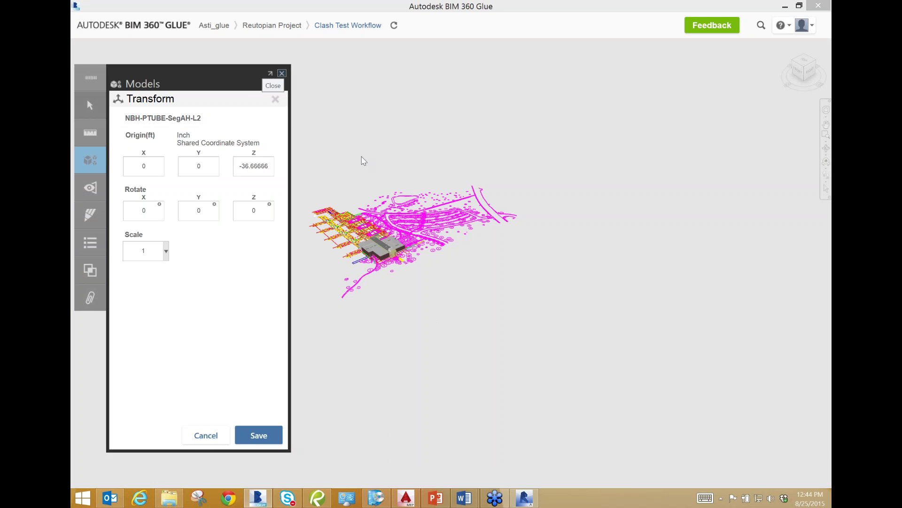
{"action": "key", "text": "Escape"}
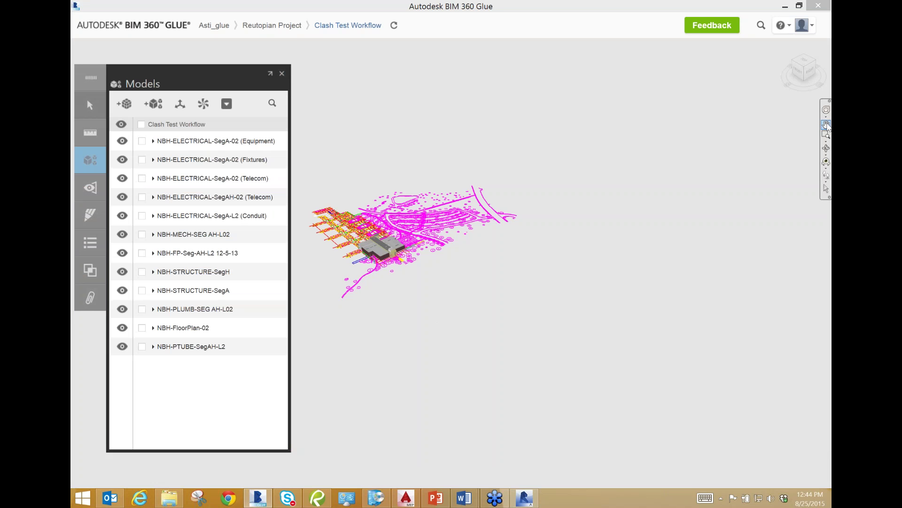
Examine the building's interior to check the tube model's placement among the ceiling services.
{"action": "left_click_drag", "start_coordinate": [397, 254], "coordinate": [403, 228]}
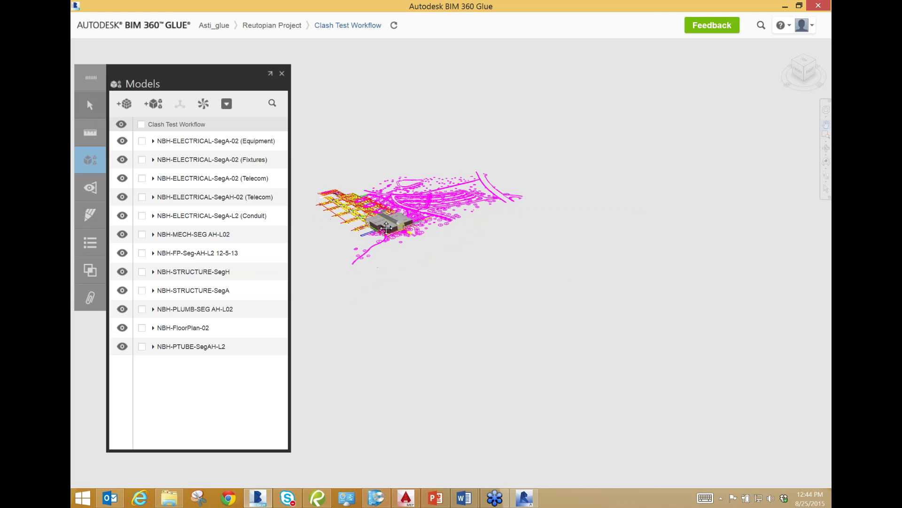
{"action": "scroll", "coordinate": [386, 227], "scroll_direction": "up", "scroll_amount": 10}
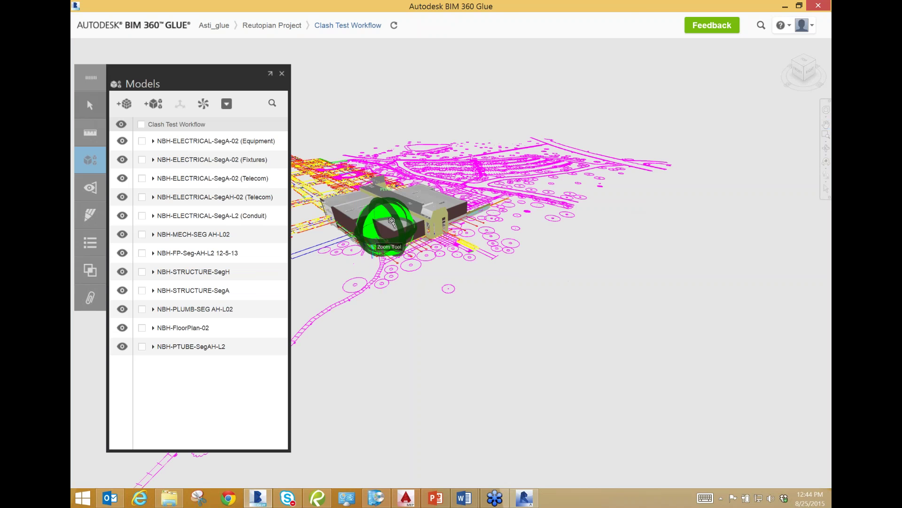
{"action": "scroll", "coordinate": [392, 245], "scroll_direction": "up", "scroll_amount": 5}
{"action": "scroll", "coordinate": [392, 246], "scroll_direction": "up", "scroll_amount": 5}
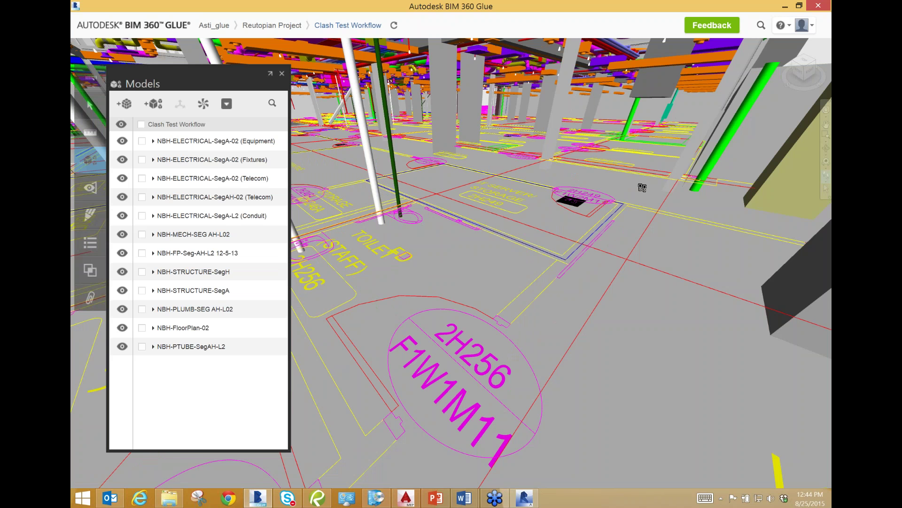
{"action": "left_click_drag", "start_coordinate": [642, 187], "coordinate": [535, 285]}
{"action": "left_click_drag", "start_coordinate": [389, 371], "coordinate": [409, 254]}
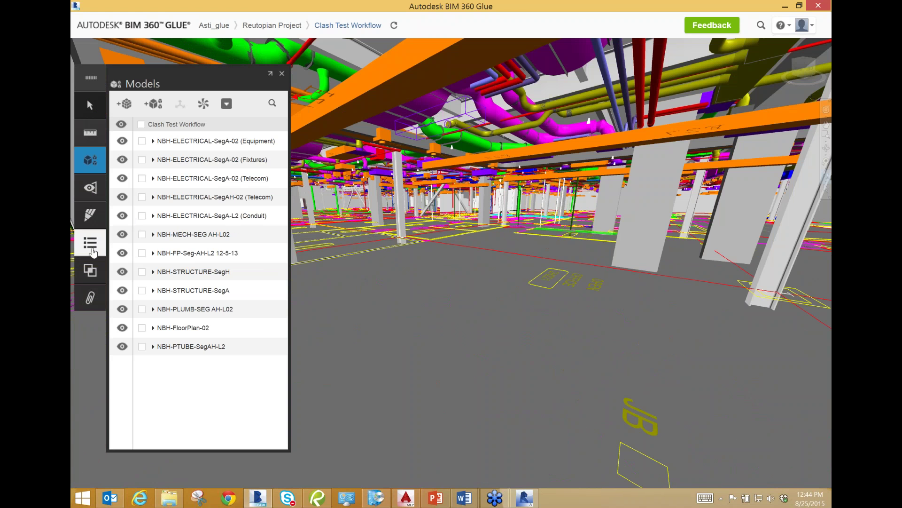
Start a new clash test comparing NBH-PTUBE-SegAH-L2 to NBH-MECH-SEG AH-L02 and list the mechanical model's layers.
{"action": "left_click", "coordinate": [92, 275]}
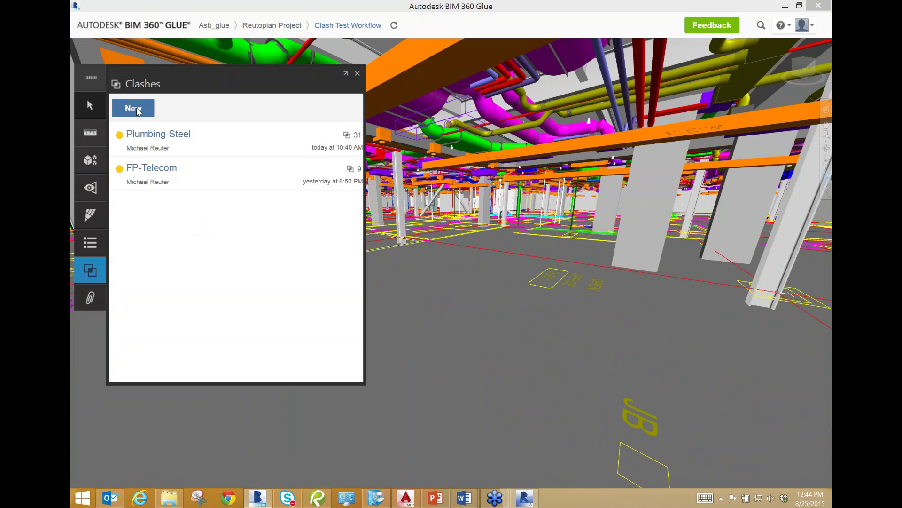
{"action": "left_click", "coordinate": [134, 109]}
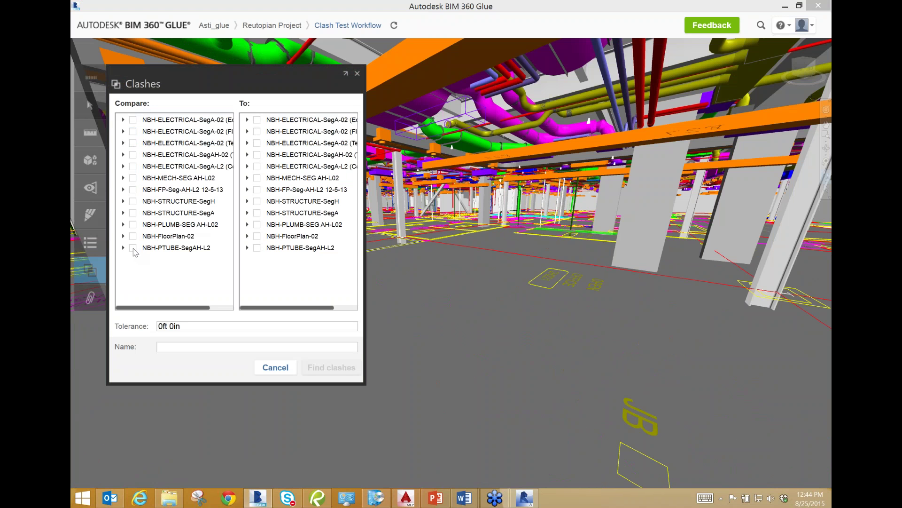
{"action": "left_click", "coordinate": [134, 249]}
{"action": "left_click", "coordinate": [257, 179]}
{"action": "left_click", "coordinate": [247, 179]}
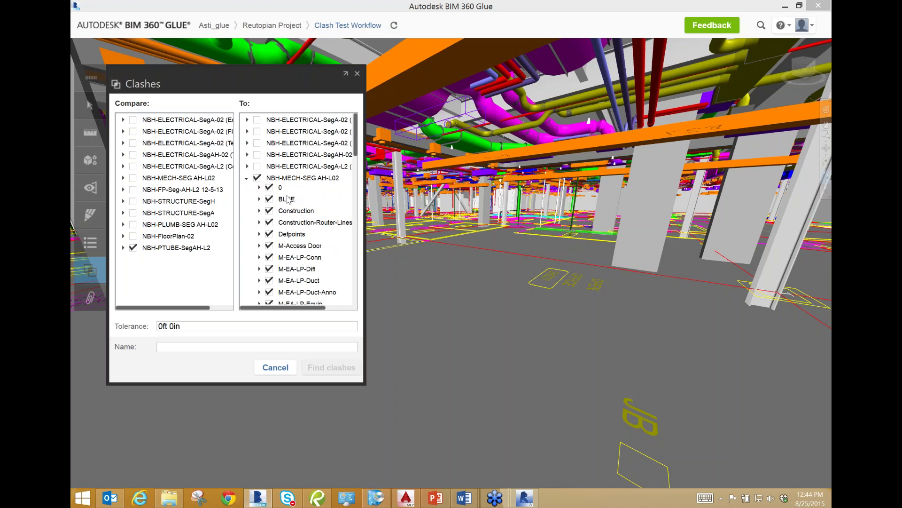
{"action": "left_click", "coordinate": [124, 247]}
{"action": "left_click", "coordinate": [123, 248]}
Exclude the mechanical model's piping layers from M-Pipe-CHWS through M-Pipe-SCHWS-Valve from the clash comparison.
{"action": "scroll", "coordinate": [296, 216], "scroll_direction": "down", "scroll_amount": 5}
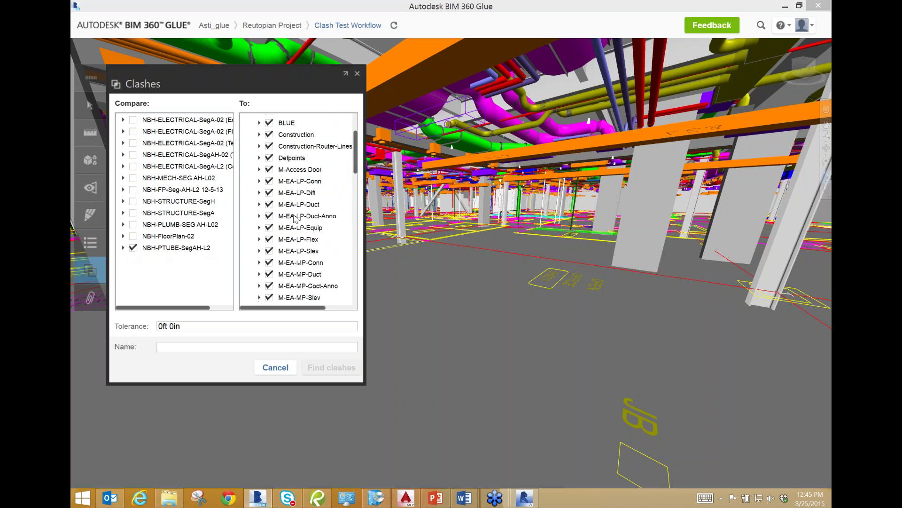
{"action": "scroll", "coordinate": [296, 218], "scroll_direction": "down", "scroll_amount": 8}
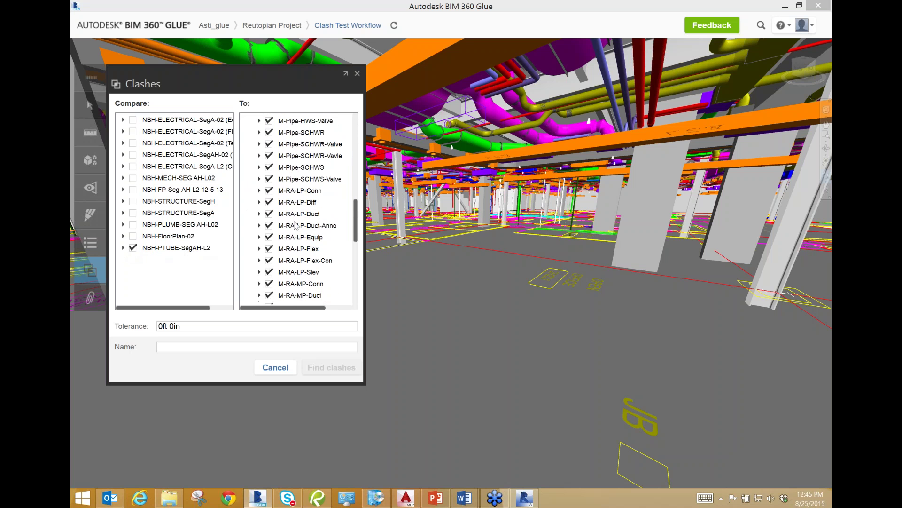
{"action": "scroll", "coordinate": [295, 225], "scroll_direction": "up", "scroll_amount": 6}
{"action": "scroll", "coordinate": [295, 225], "scroll_direction": "down", "scroll_amount": 2}
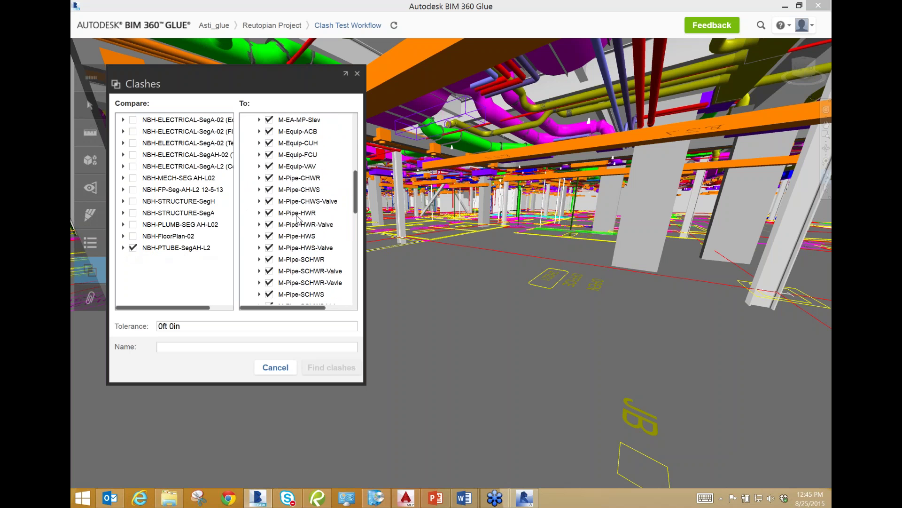
{"action": "left_click", "coordinate": [269, 189]}
{"action": "left_click", "coordinate": [269, 201]}
{"action": "left_click", "coordinate": [269, 213]}
{"action": "left_click", "coordinate": [269, 224]}
{"action": "left_click", "coordinate": [269, 236]}
{"action": "left_click", "coordinate": [269, 247]}
{"action": "left_click", "coordinate": [269, 260]}
{"action": "left_click", "coordinate": [269, 272]}
{"action": "left_click", "coordinate": [269, 283]}
{"action": "left_click", "coordinate": [269, 295]}
{"action": "scroll", "coordinate": [270, 282], "scroll_direction": "down", "scroll_amount": 3}
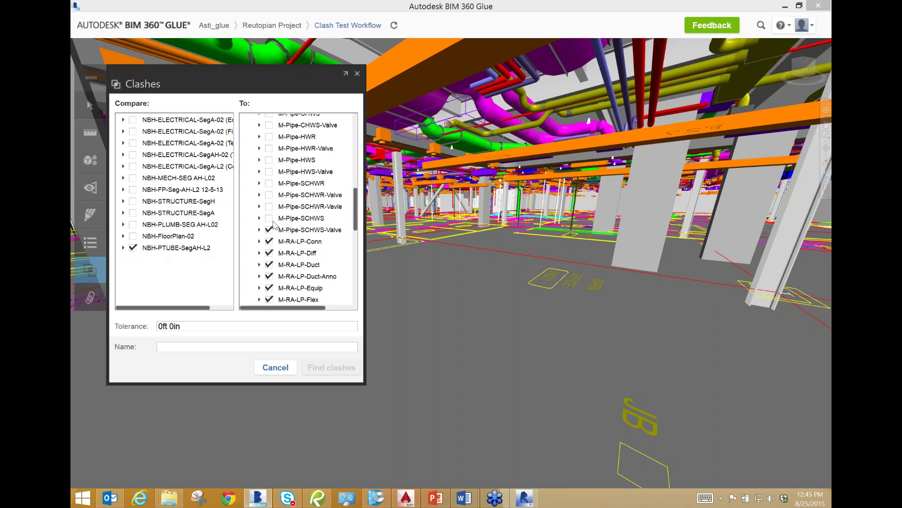
{"action": "left_click", "coordinate": [269, 229]}
{"action": "scroll", "coordinate": [306, 229], "scroll_direction": "up", "scroll_amount": 4}
{"action": "scroll", "coordinate": [307, 230], "scroll_direction": "up", "scroll_amount": 5}
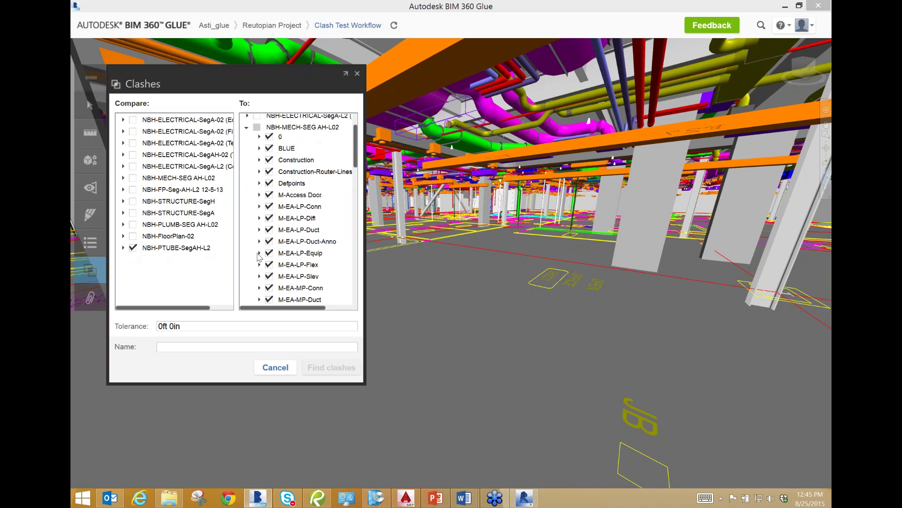
Set the clash tolerance to 0ft 1in, name the test PTube vs Ductwork, and find the clashes.
{"action": "left_click", "coordinate": [175, 329]}
{"action": "double_click", "coordinate": [172, 327]}
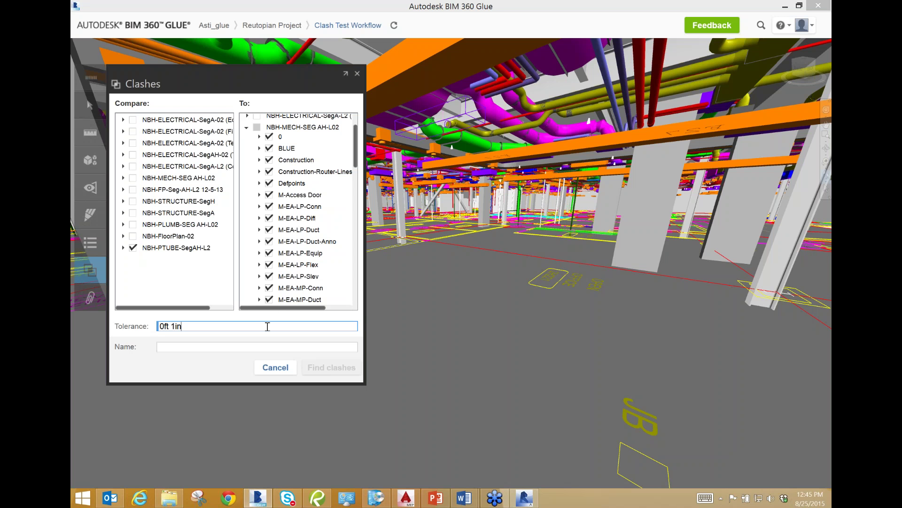
{"action": "left_click", "coordinate": [212, 347]}
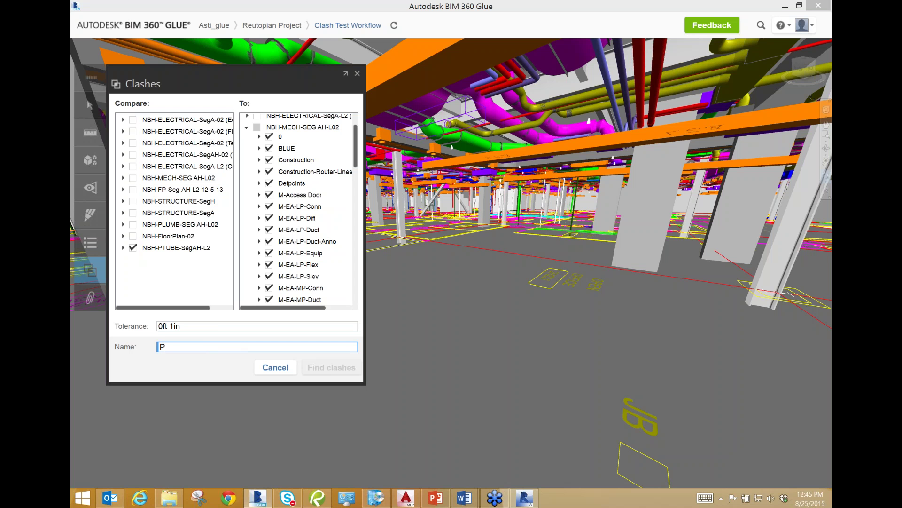
{"action": "type", "text": "PTube vs"}
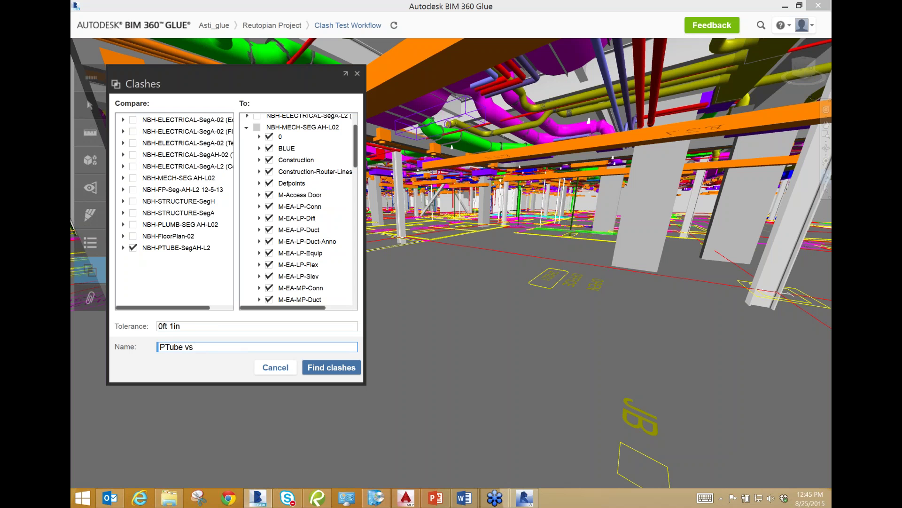
{"action": "type", "text": "Ductwork"}
{"action": "left_click", "coordinate": [329, 371]}
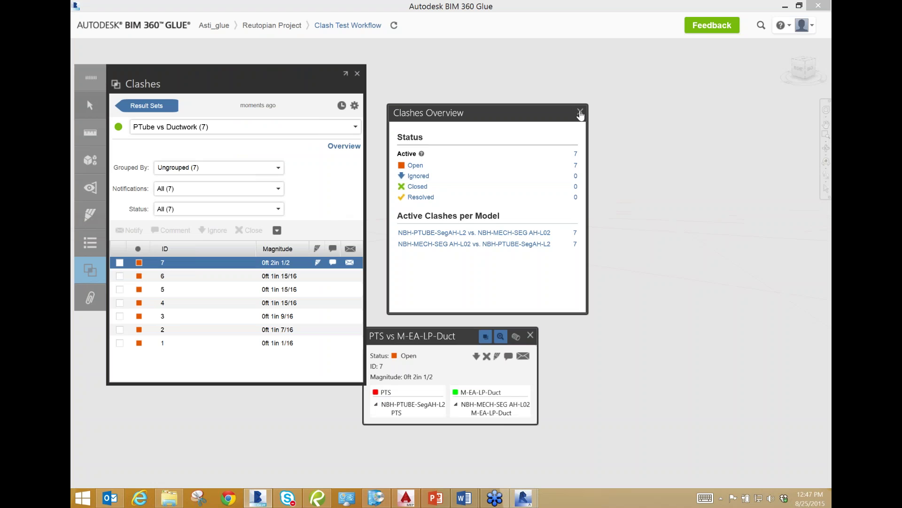
Close the clashes overview and move the PTS vs M-EA-LP-Duct details window clear of the 3D view.
{"action": "left_click", "coordinate": [580, 113]}
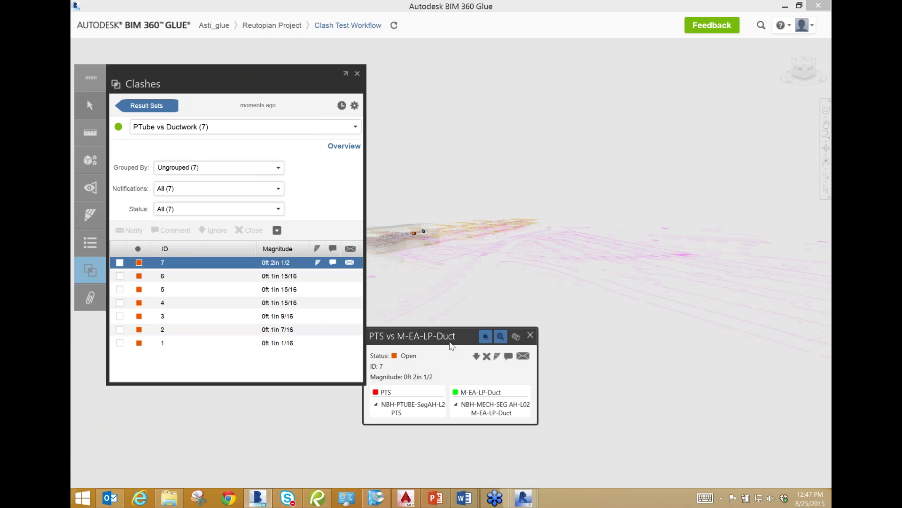
{"action": "left_click_drag", "start_coordinate": [453, 337], "coordinate": [152, 377]}
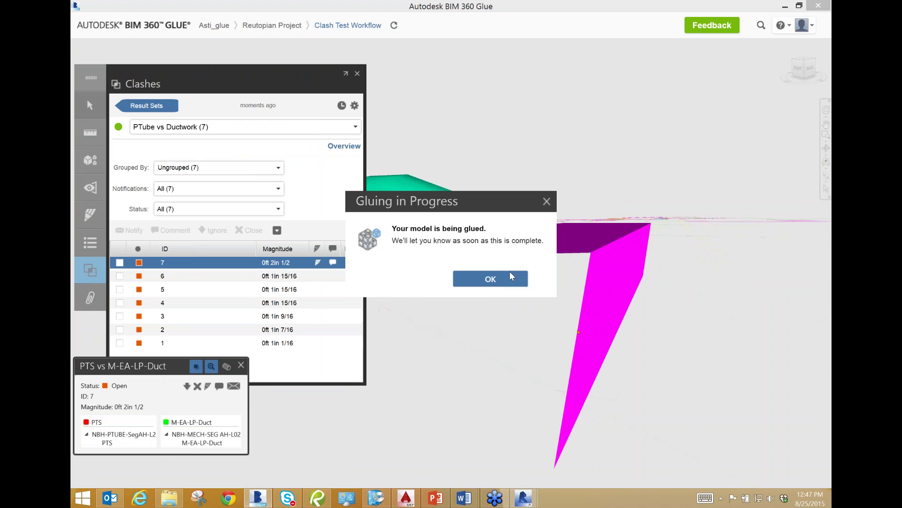
Dismiss the gluing progress notice and narrow the Clashes window to uncover more of the 3D view.
{"action": "left_click", "coordinate": [500, 282]}
{"action": "left_click", "coordinate": [367, 374]}
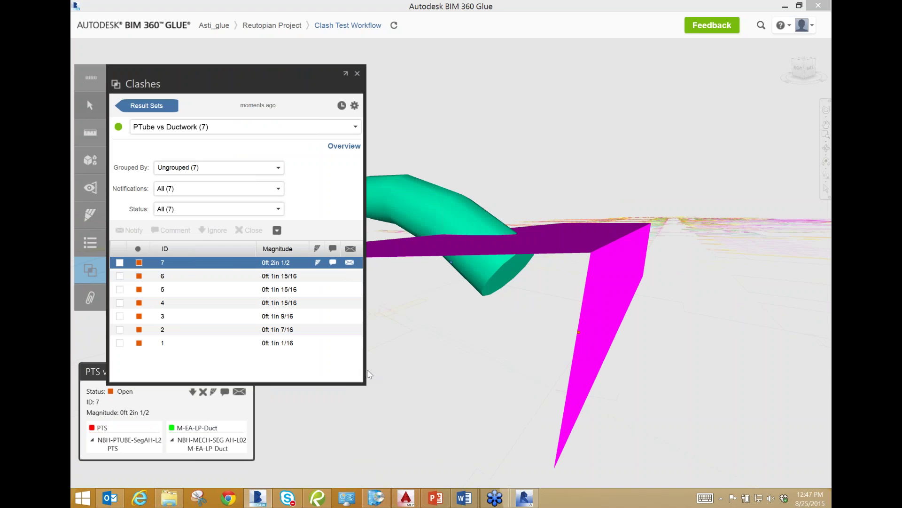
{"action": "left_click_drag", "start_coordinate": [368, 375], "coordinate": [262, 375]}
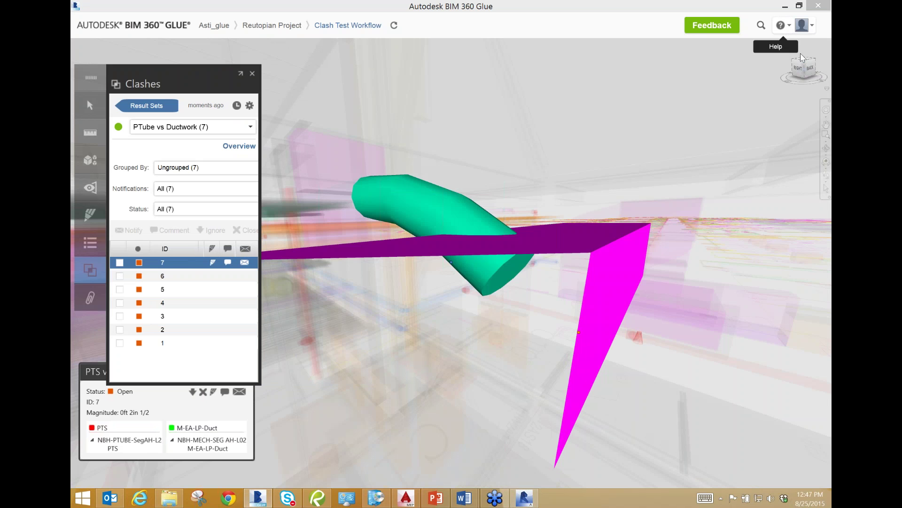
Examine from above where the tube of clash 7 crosses the exhaust duct, and dismiss the gluing completion notice.
{"action": "left_click", "coordinate": [783, 92]}
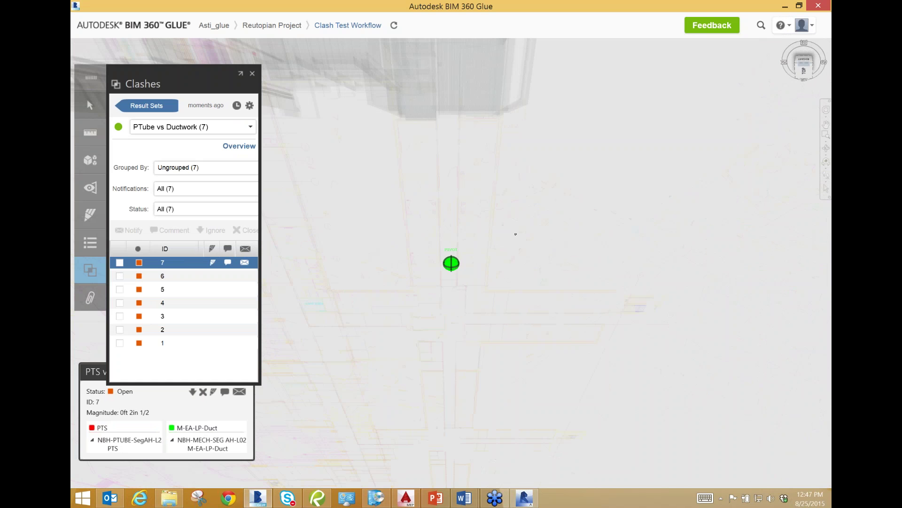
{"action": "left_click_drag", "start_coordinate": [472, 221], "coordinate": [390, 215]}
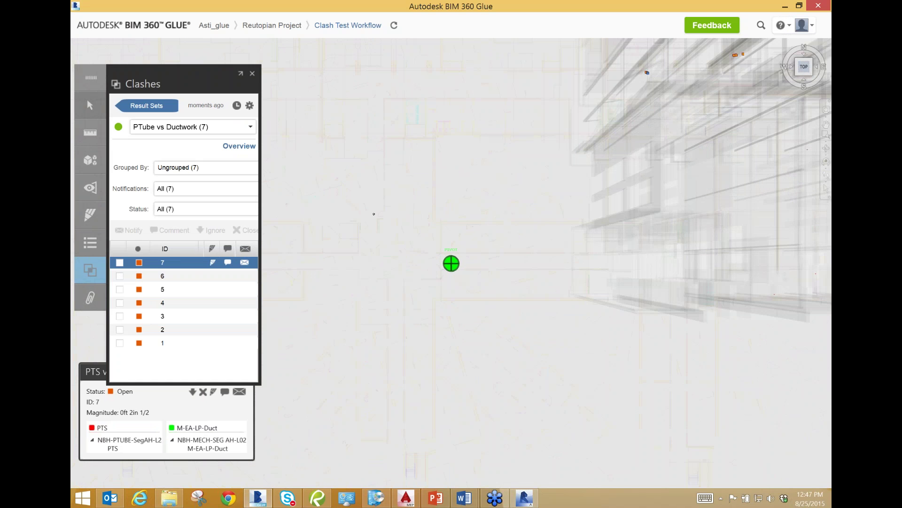
{"action": "left_click", "coordinate": [826, 175]}
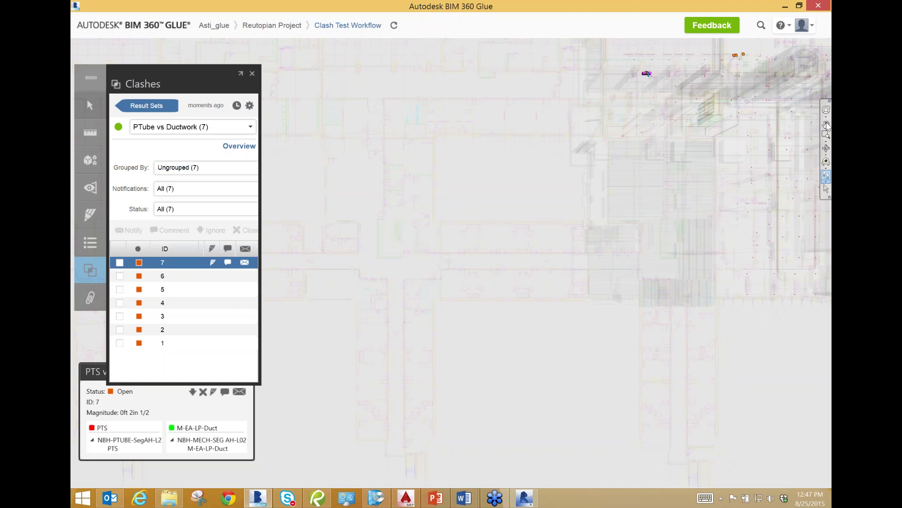
{"action": "left_click", "coordinate": [827, 126]}
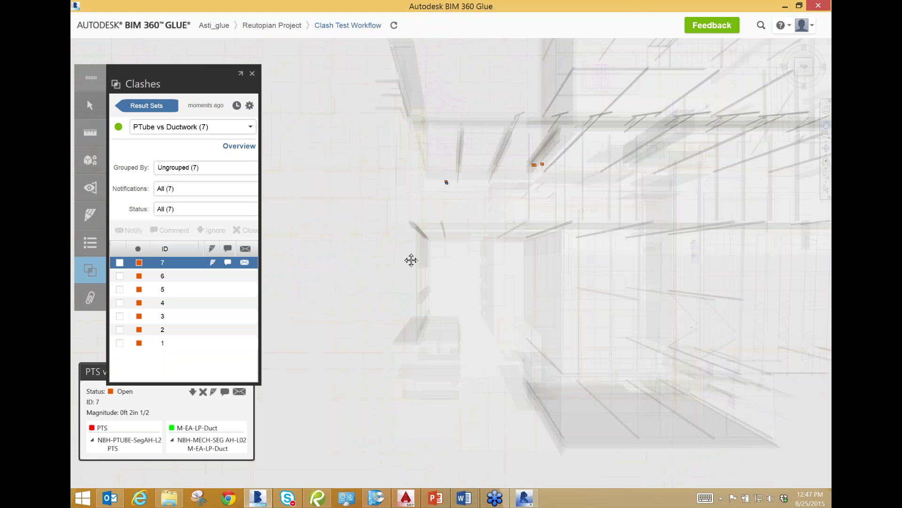
{"action": "scroll", "coordinate": [523, 173], "scroll_direction": "up", "scroll_amount": 3}
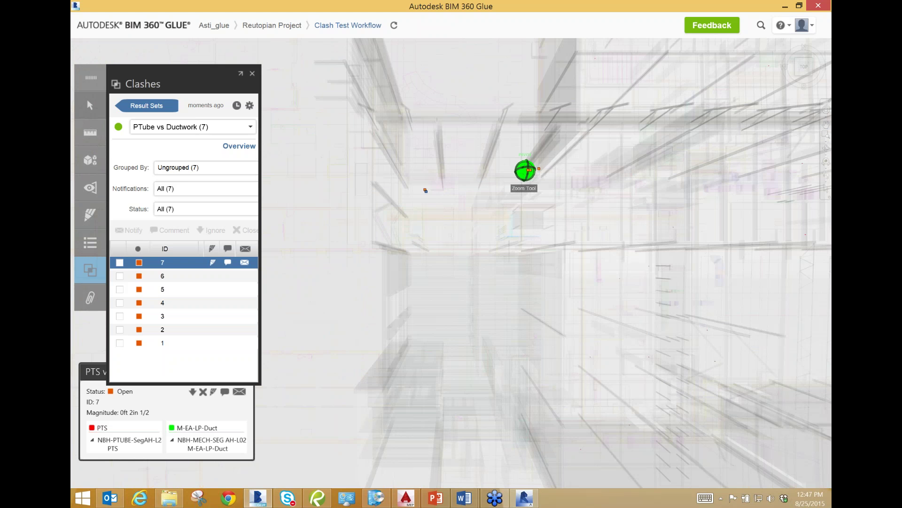
{"action": "scroll", "coordinate": [540, 160], "scroll_direction": "up", "scroll_amount": 2}
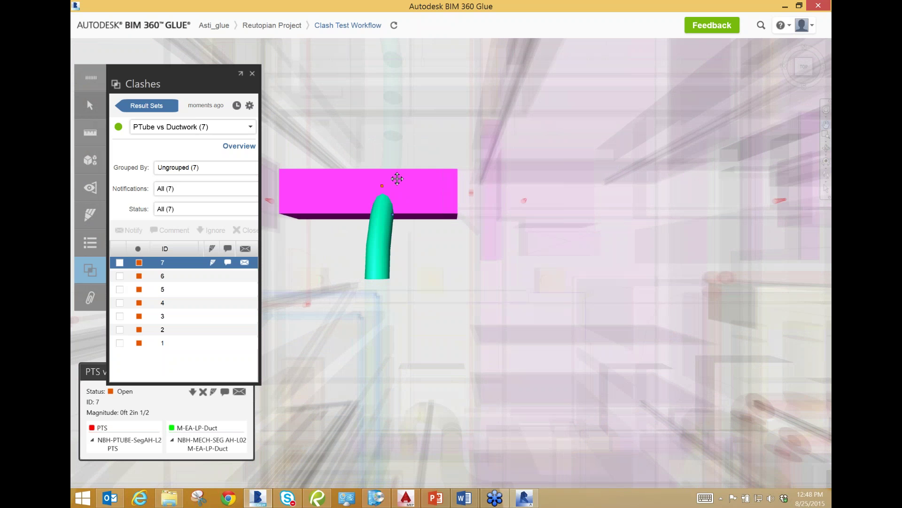
{"action": "middle_click_drag", "start_coordinate": [397, 179], "coordinate": [402, 166]}
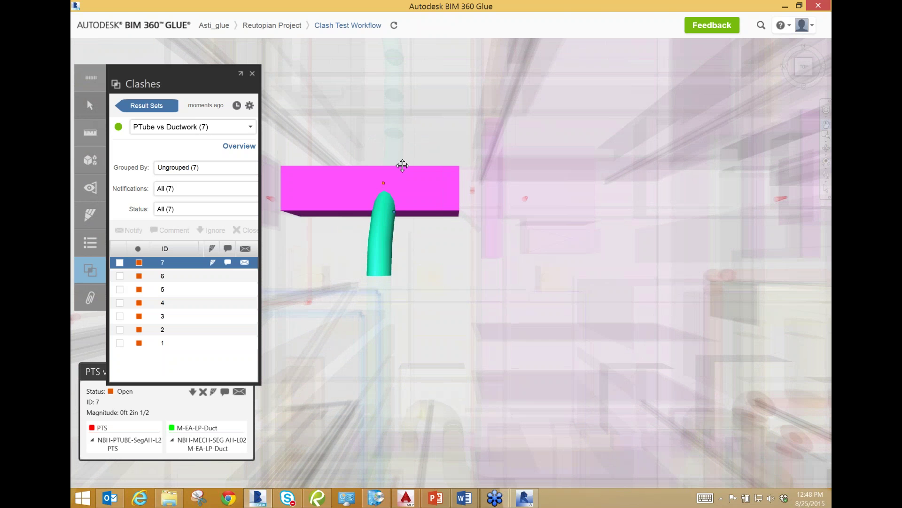
{"action": "scroll", "coordinate": [402, 165], "scroll_direction": "up", "scroll_amount": 2}
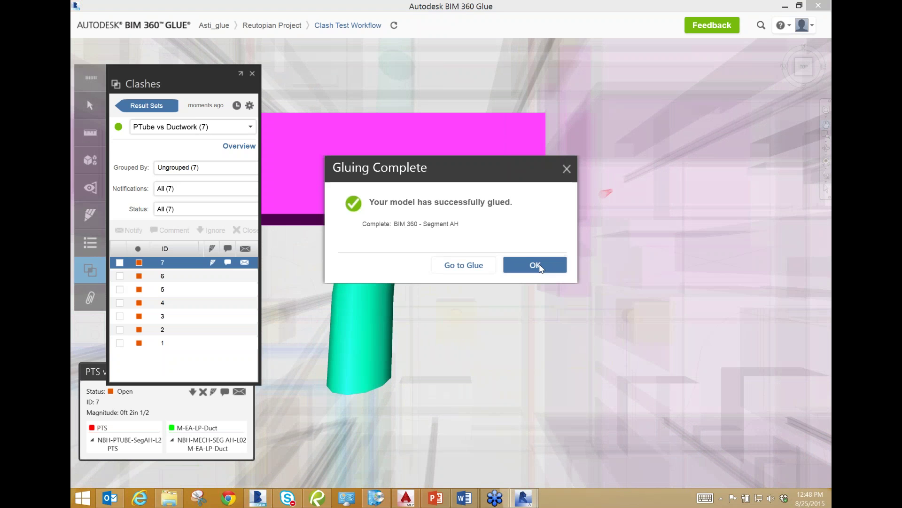
{"action": "left_click", "coordinate": [536, 265]}
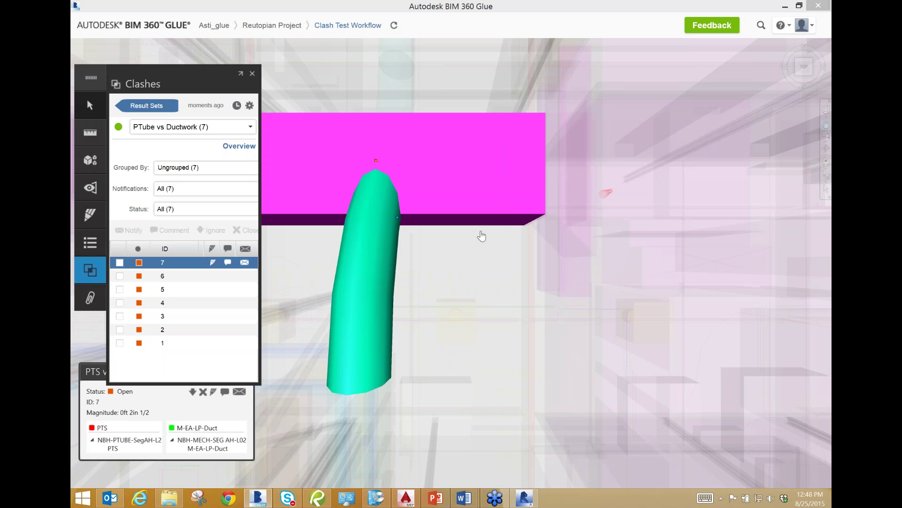
Leave the clash display and hide the NBH-STRUCTURE-SegH and NBH-STRUCTURE-SegA models.
{"action": "left_click", "coordinate": [827, 125]}
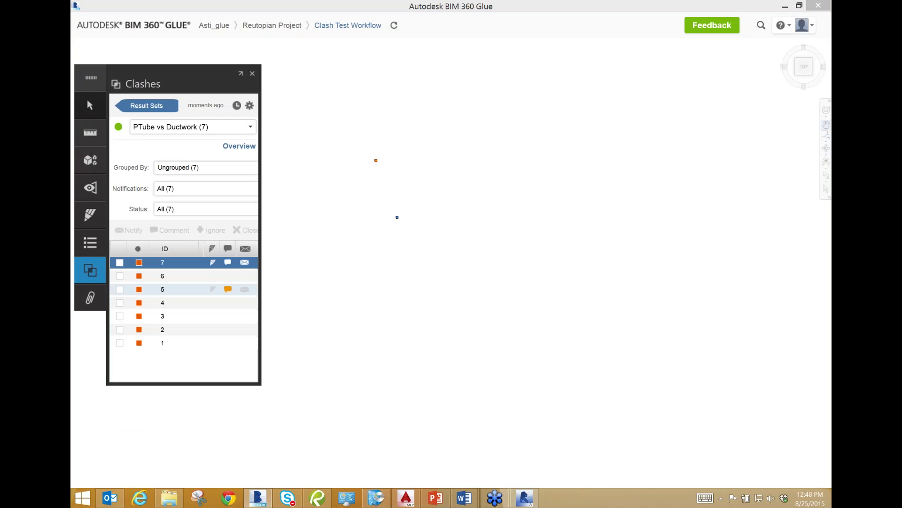
{"action": "scroll", "coordinate": [376, 226], "scroll_direction": "up", "scroll_amount": 2}
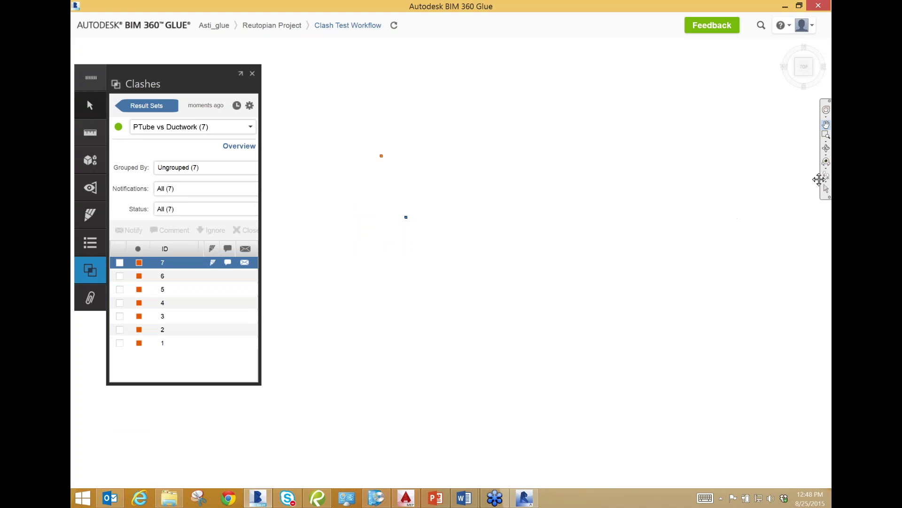
{"action": "left_click", "coordinate": [97, 277]}
{"action": "left_click", "coordinate": [97, 167]}
{"action": "left_click", "coordinate": [122, 273]}
{"action": "left_click", "coordinate": [123, 291]}
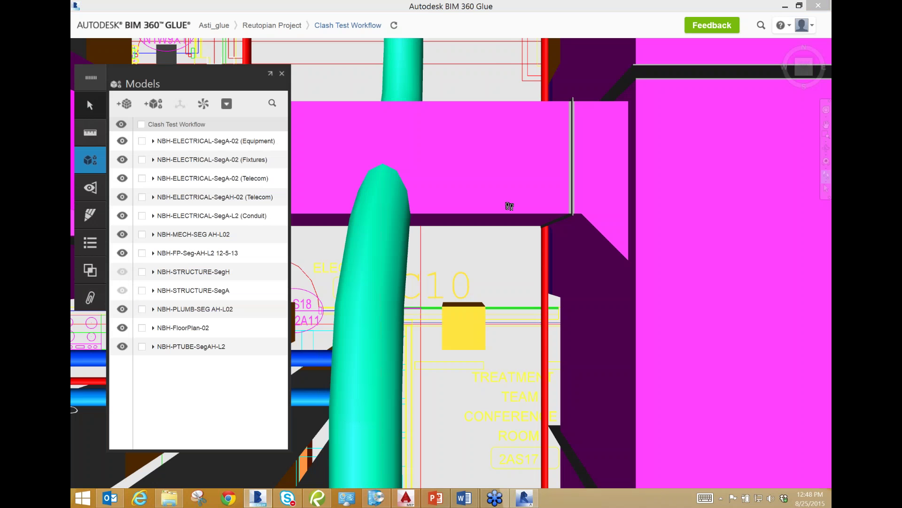
Inspect the tube and duct crossing at an angle and show the NBH-STRUCTURE-SegA model again.
{"action": "left_click_drag", "start_coordinate": [474, 210], "coordinate": [412, 234]}
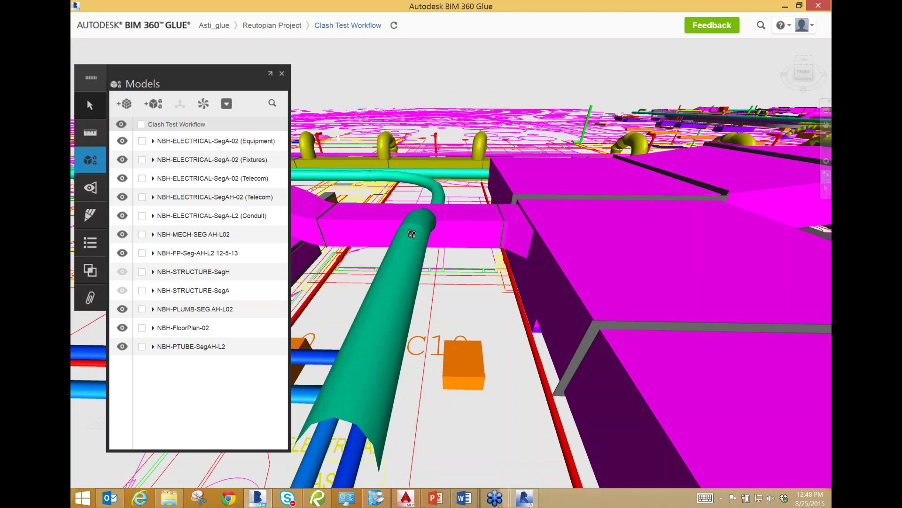
{"action": "left_click_drag", "start_coordinate": [412, 234], "coordinate": [646, 282]}
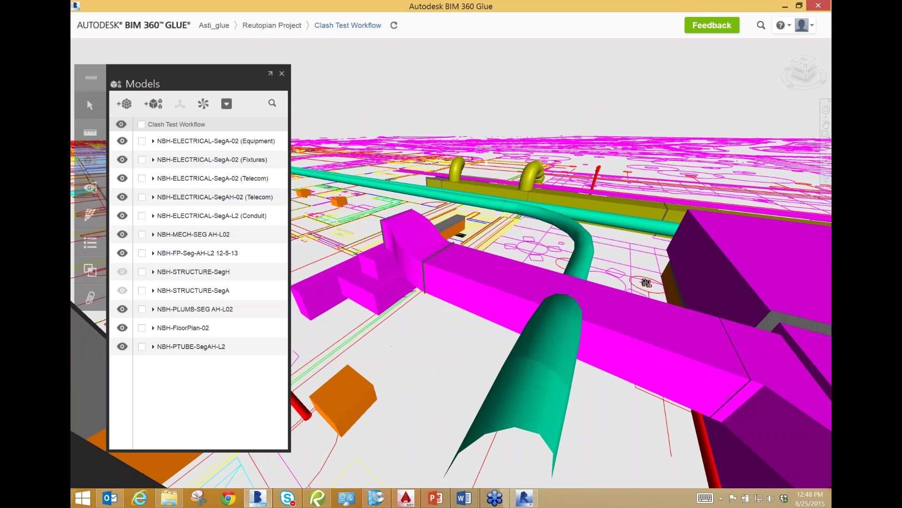
{"action": "left_click_drag", "start_coordinate": [647, 282], "coordinate": [589, 219]}
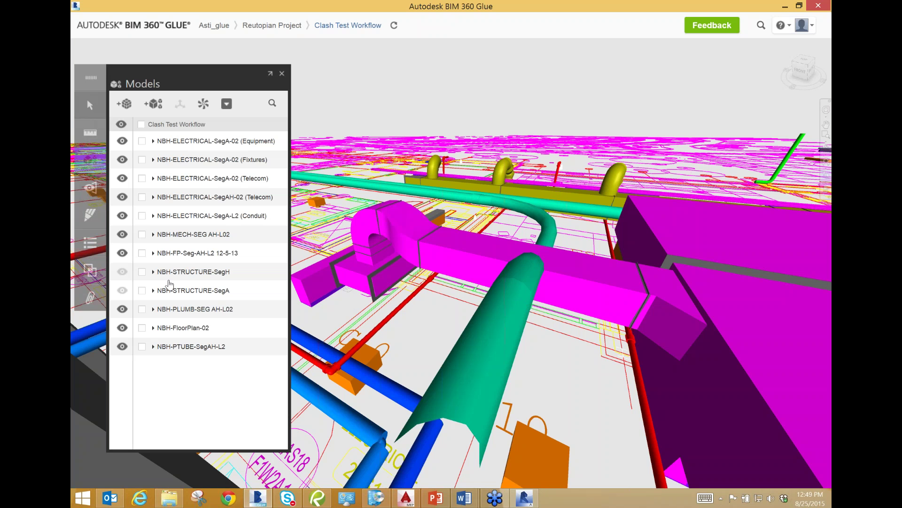
{"action": "left_click", "coordinate": [142, 290]}
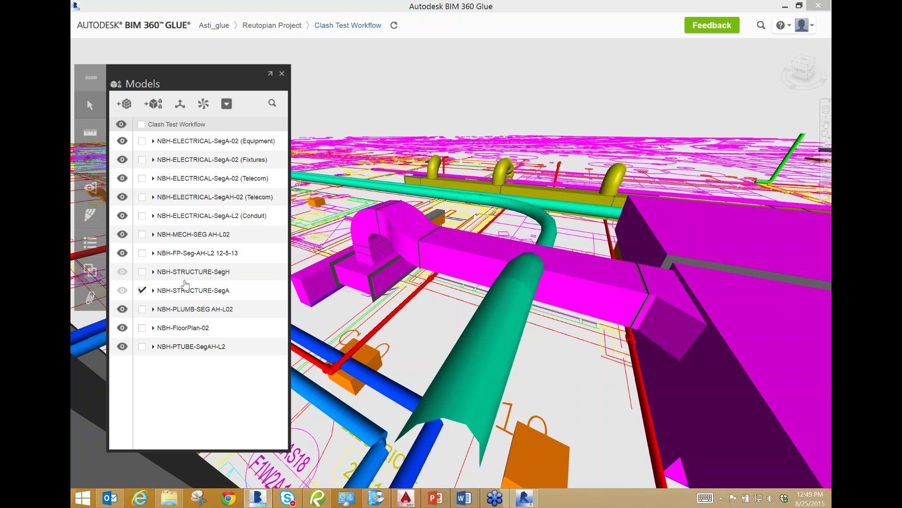
{"action": "left_click", "coordinate": [123, 291]}
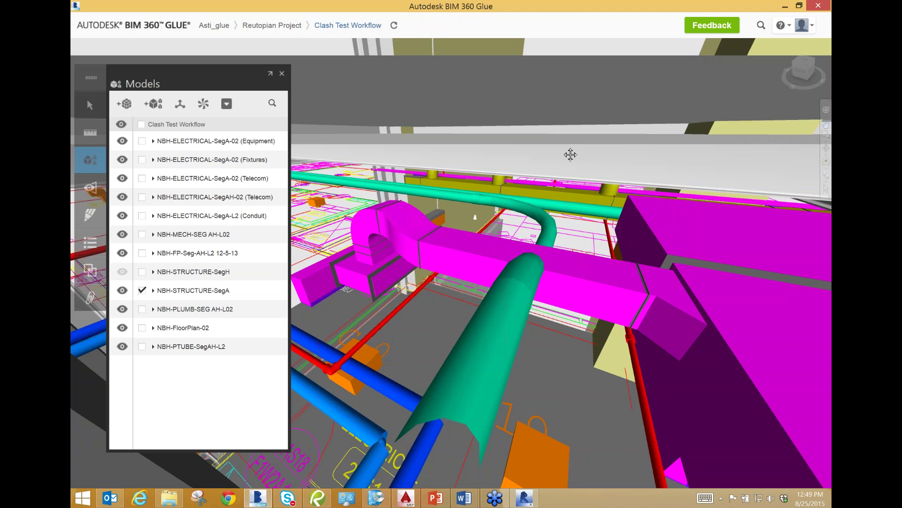
Start a markup on clash 7 from an angled view and circle the tube and duct intersection freehand.
{"action": "left_click_drag", "start_coordinate": [571, 155], "coordinate": [577, 112]}
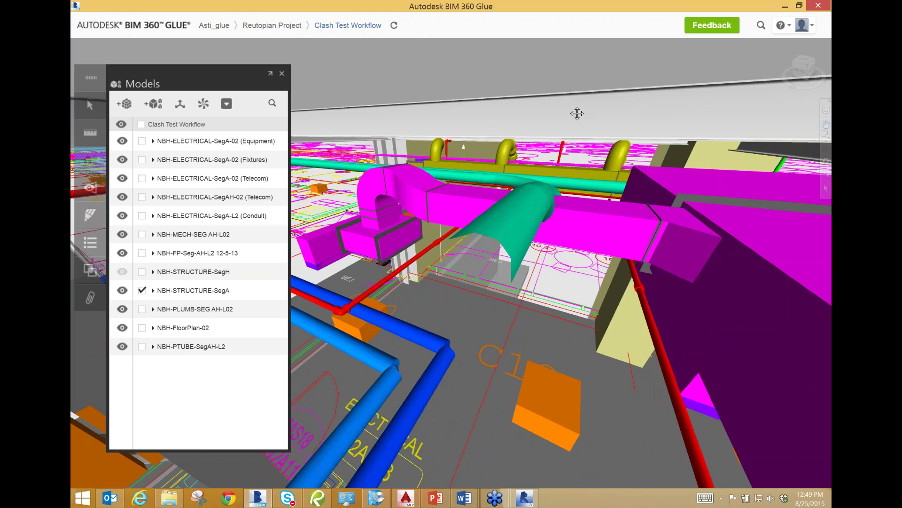
{"action": "left_click_drag", "start_coordinate": [577, 113], "coordinate": [536, 225]}
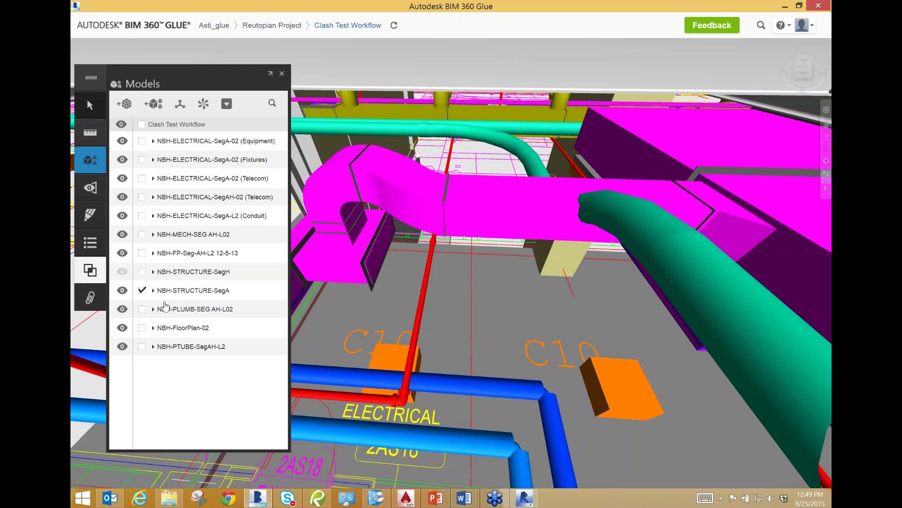
{"action": "left_click", "coordinate": [92, 273]}
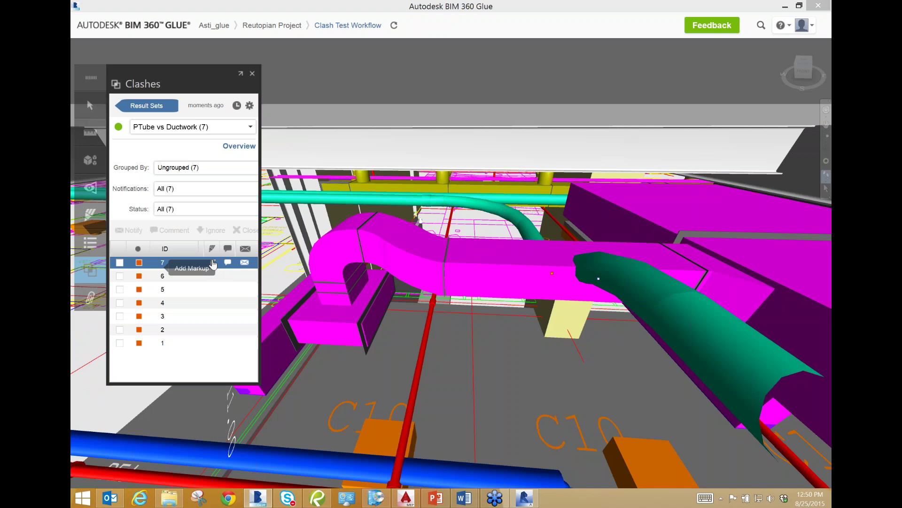
{"action": "left_click", "coordinate": [212, 262]}
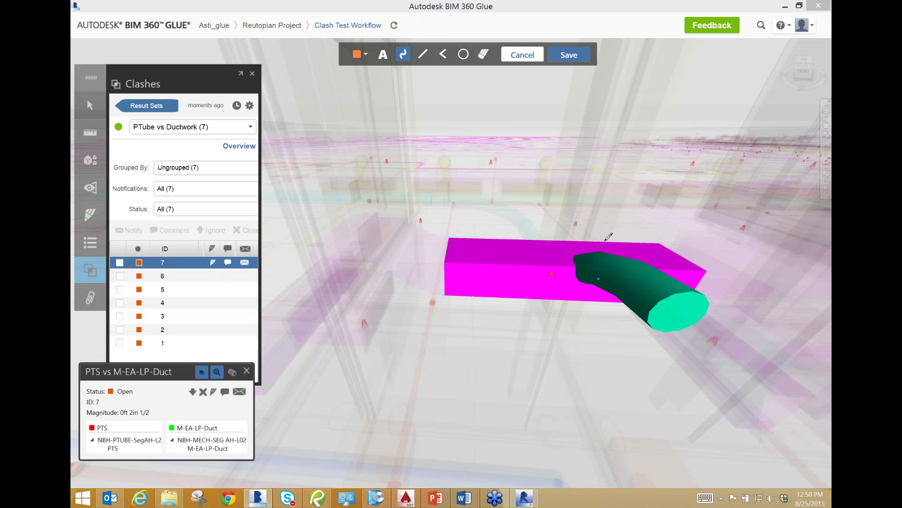
{"action": "mouse_move", "coordinate": [638, 233]}
{"action": "left_mouse_down"}
{"action": "mouse_move", "coordinate": [573, 200]}
{"action": "mouse_move", "coordinate": [665, 284]}
{"action": "left_mouse_up"}
{"action": "left_click_drag", "start_coordinate": [602, 195], "coordinate": [570, 208]}
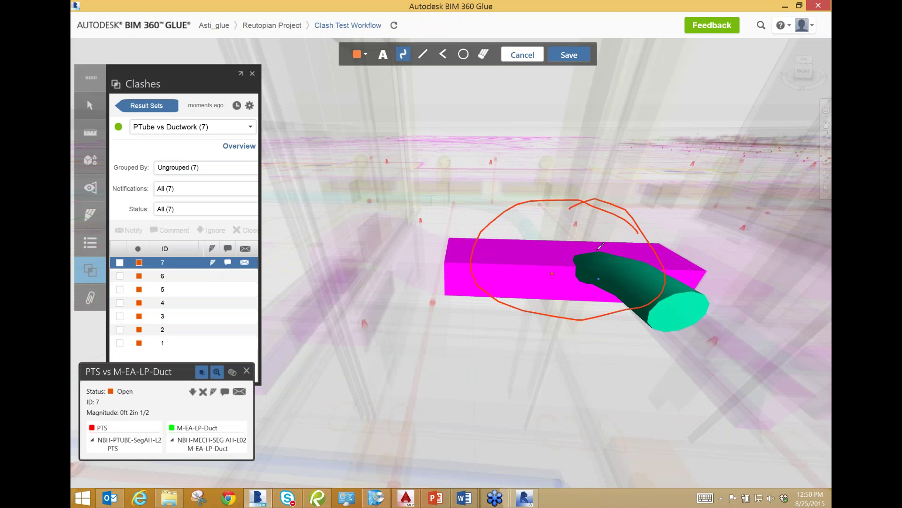
Add the redline text "(2AS17) Move PTube 1-2ft North to miss ExhAir" above the circled clash.
{"action": "left_click", "coordinate": [382, 55]}
{"action": "left_click", "coordinate": [700, 44]}
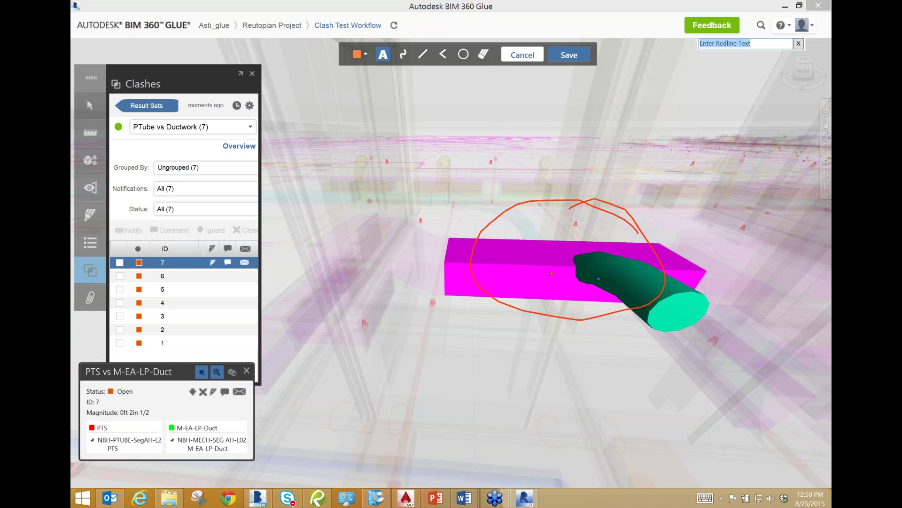
{"action": "type", "text": "("}
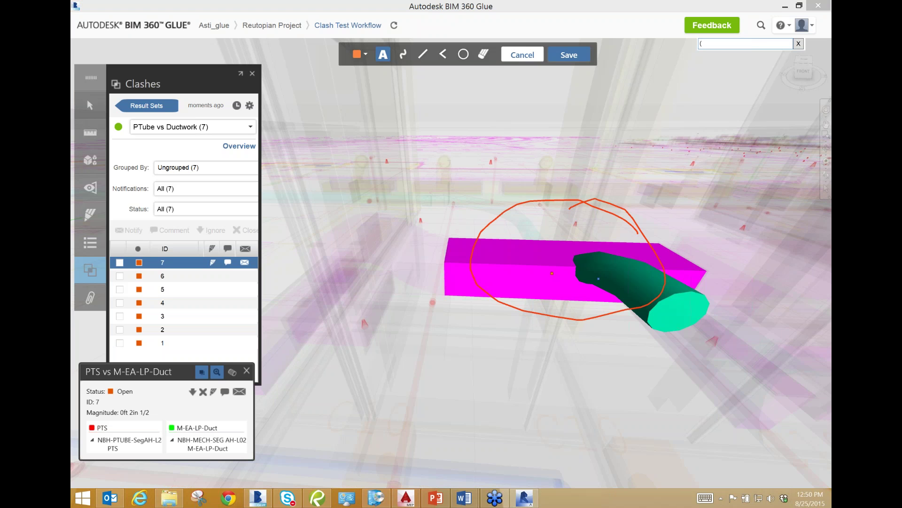
{"action": "type", "text": "2AS17) Move PTube 1-2ft North to miss ExhAir"}
{"action": "left_click", "coordinate": [396, 197]}
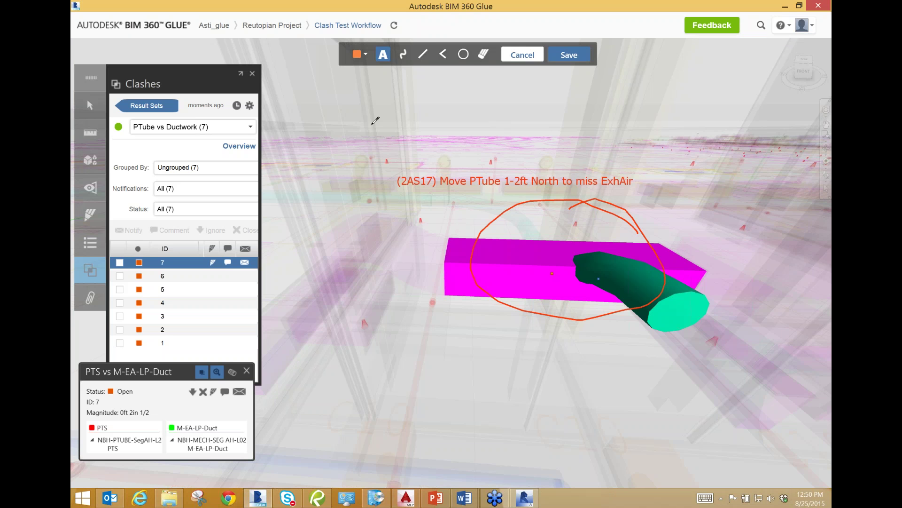
Sketch a freehand arrow from the tube's end back across the duct inside the circle and save the markup.
{"action": "left_click", "coordinate": [403, 55]}
{"action": "mouse_move", "coordinate": [579, 264]}
{"action": "left_mouse_down"}
{"action": "mouse_move", "coordinate": [531, 209]}
{"action": "mouse_move", "coordinate": [550, 217]}
{"action": "mouse_move", "coordinate": [533, 210]}
{"action": "mouse_move", "coordinate": [519, 235]}
{"action": "left_mouse_up"}
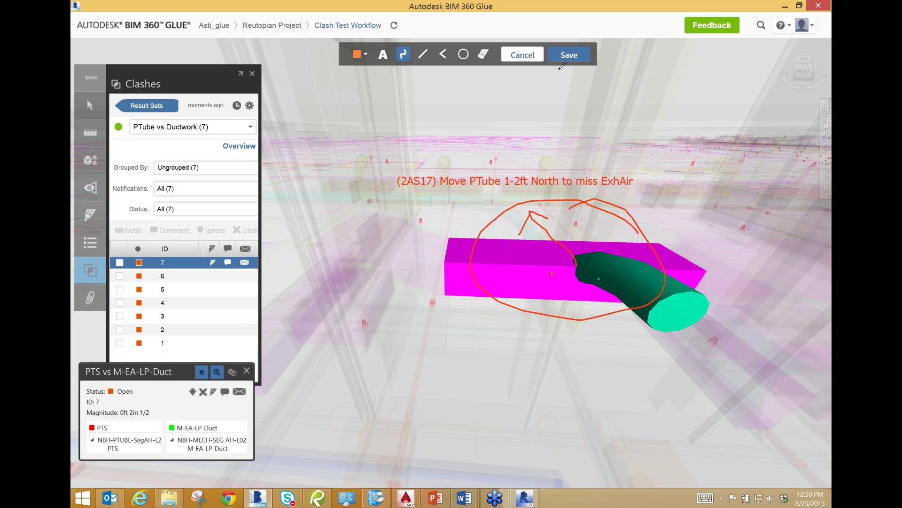
{"action": "left_click", "coordinate": [569, 55]}
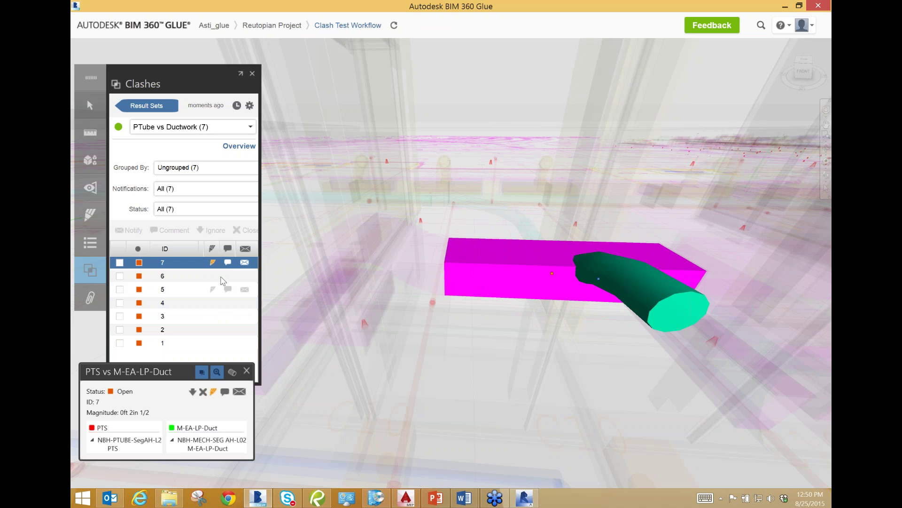
Add and save the comment "(2AS17) Move Ptube 1ft-2ft N to miss ExhAir" on clash 7.
{"action": "left_click", "coordinate": [229, 263]}
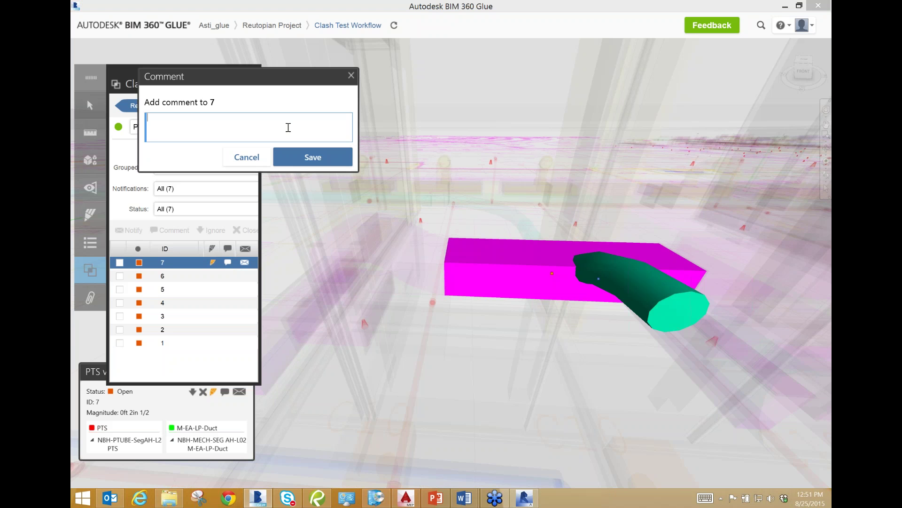
{"action": "type", "text": "(2AS17) Move Ptube 1ft-2ft N to miss ExhAir"}
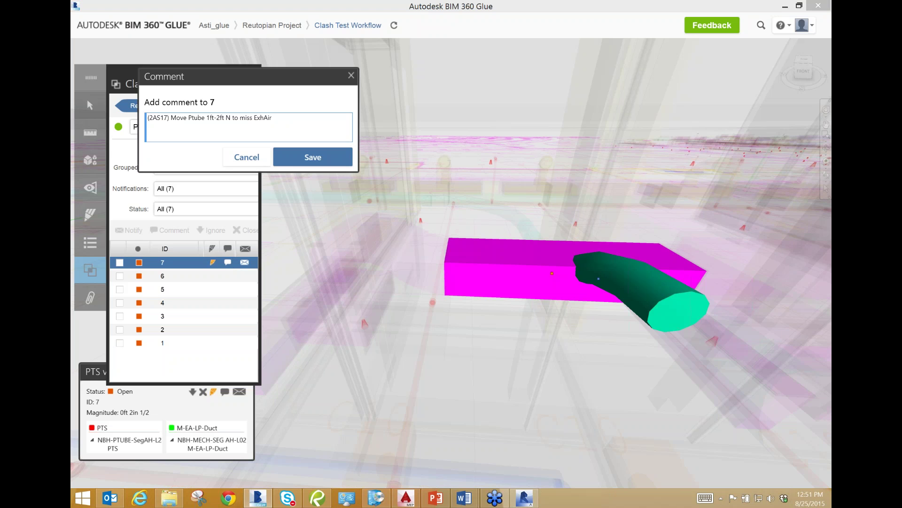
{"action": "left_click", "coordinate": [312, 157]}
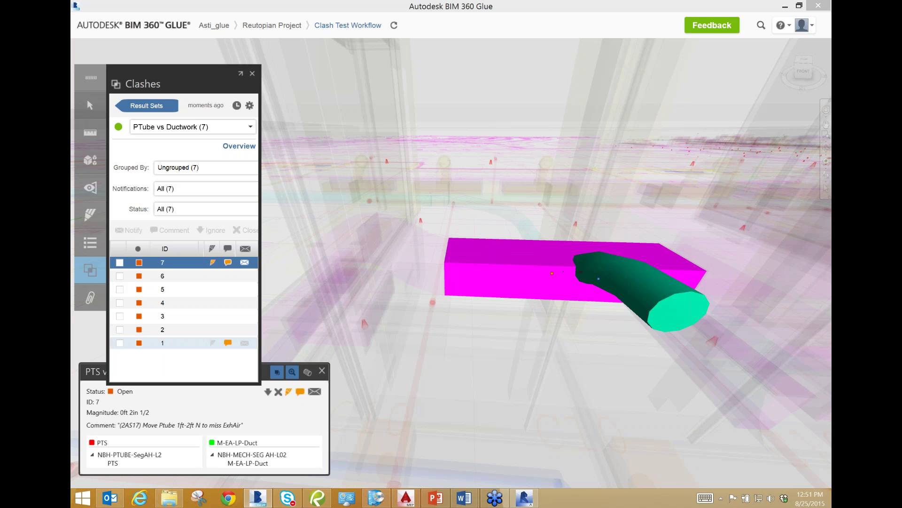
Mark clash 2 in the PTube vs Ductwork results as ignored.
{"action": "left_click", "coordinate": [121, 331]}
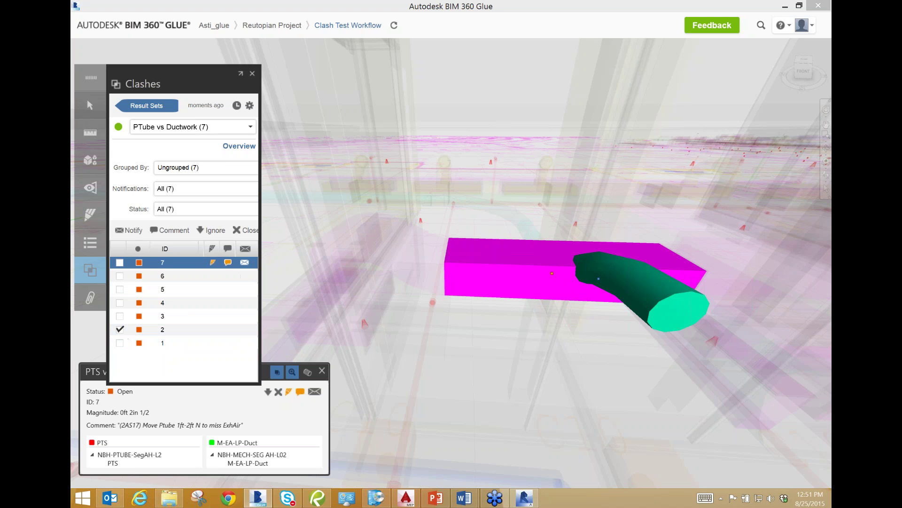
{"action": "left_click", "coordinate": [213, 230]}
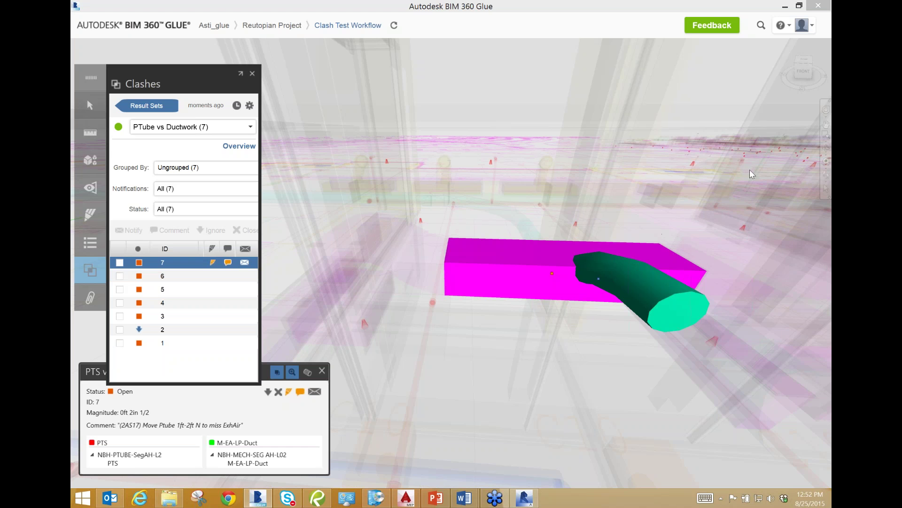
{"action": "left_click", "coordinate": [827, 124]}
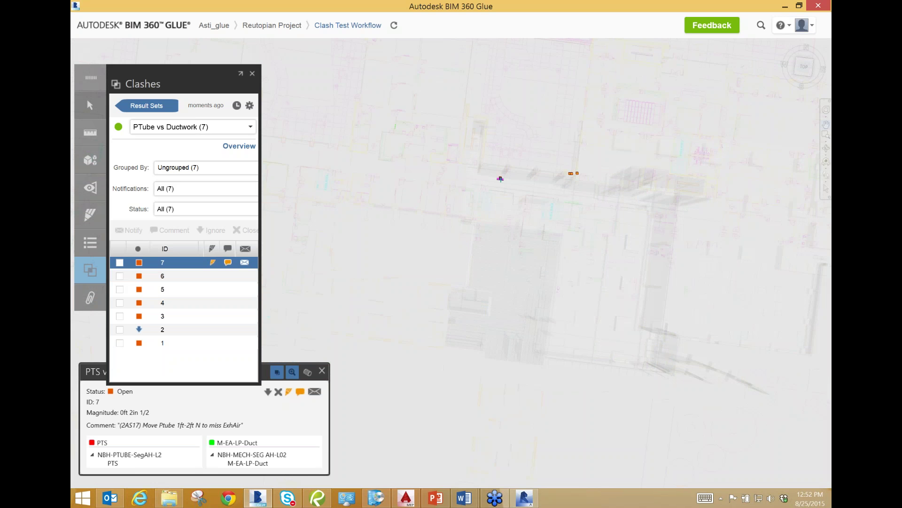
Inspect the tube's route past the ductwork near door 2AS06B and measure the shortest distance between the ducts beside it.
{"action": "scroll", "coordinate": [571, 173], "scroll_direction": "up", "scroll_amount": 3}
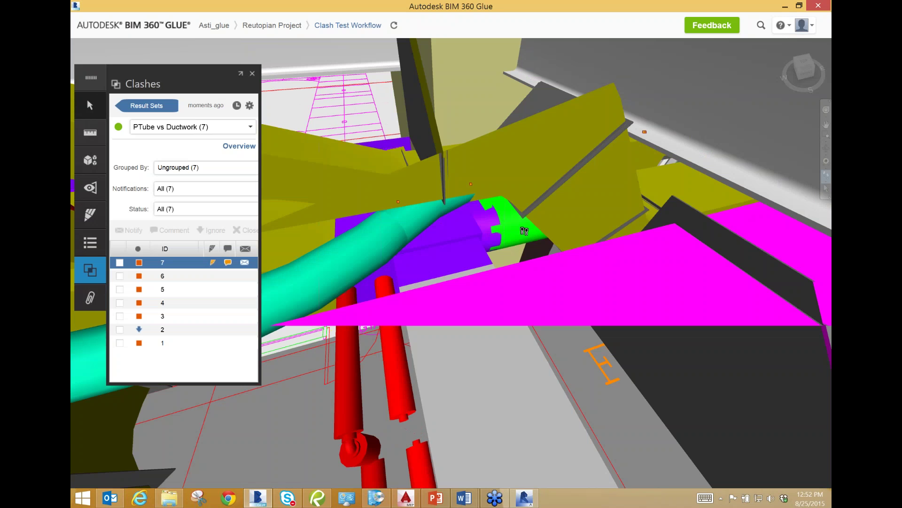
{"action": "left_click_drag", "start_coordinate": [524, 230], "coordinate": [487, 298]}
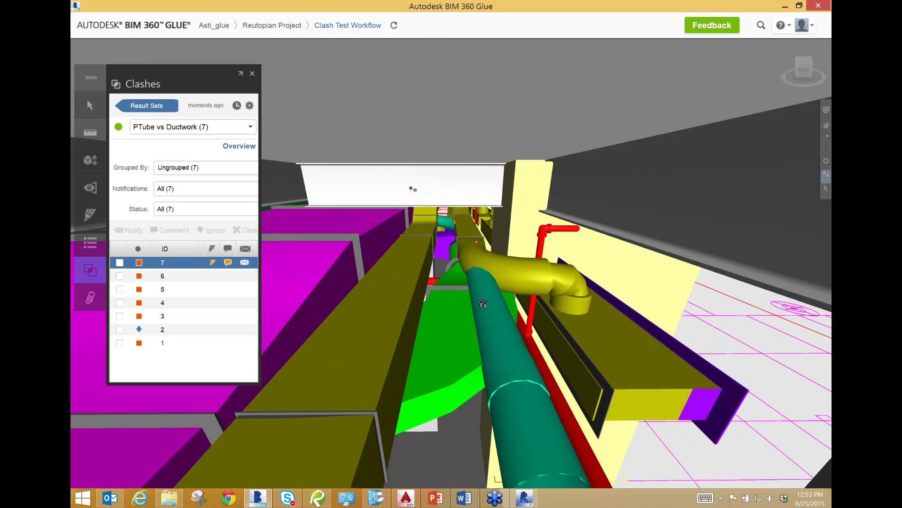
{"action": "left_click_drag", "start_coordinate": [483, 304], "coordinate": [723, 283]}
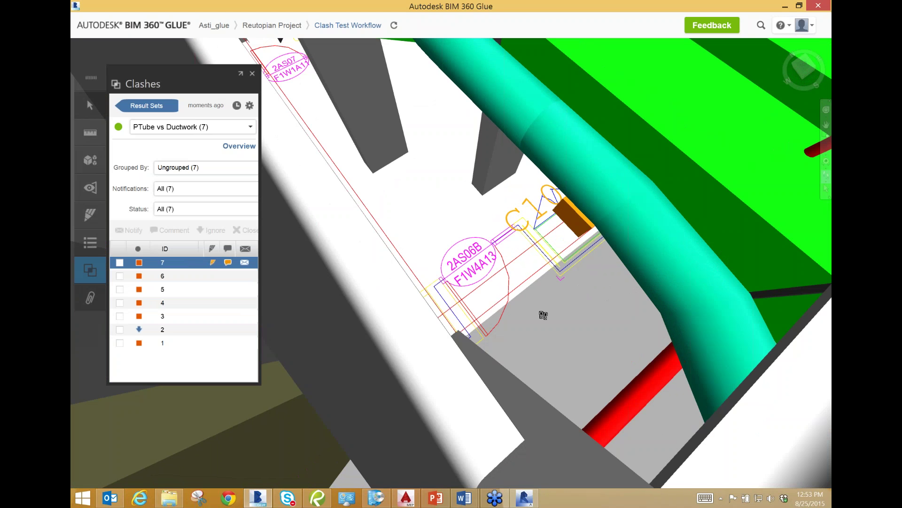
{"action": "left_click_drag", "start_coordinate": [543, 315], "coordinate": [639, 235]}
{"action": "left_click", "coordinate": [826, 125]}
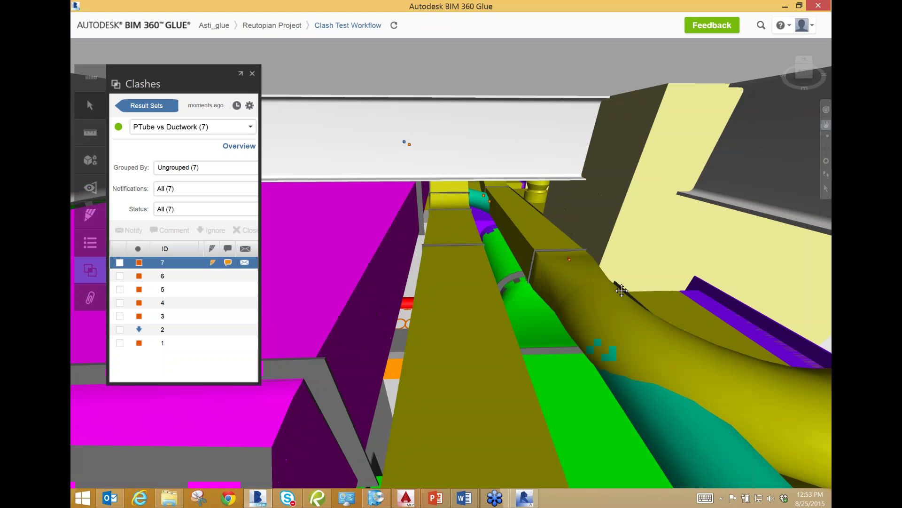
{"action": "left_click_drag", "start_coordinate": [578, 289], "coordinate": [496, 185]}
{"action": "scroll", "coordinate": [498, 179], "scroll_direction": "down", "scroll_amount": 10}
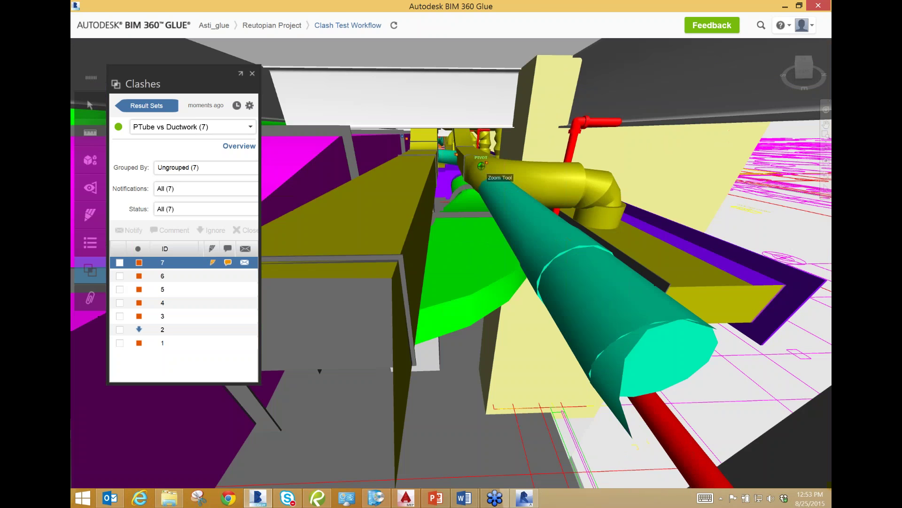
{"action": "scroll", "coordinate": [501, 156], "scroll_direction": "up", "scroll_amount": 5}
{"action": "scroll", "coordinate": [500, 156], "scroll_direction": "up", "scroll_amount": 2}
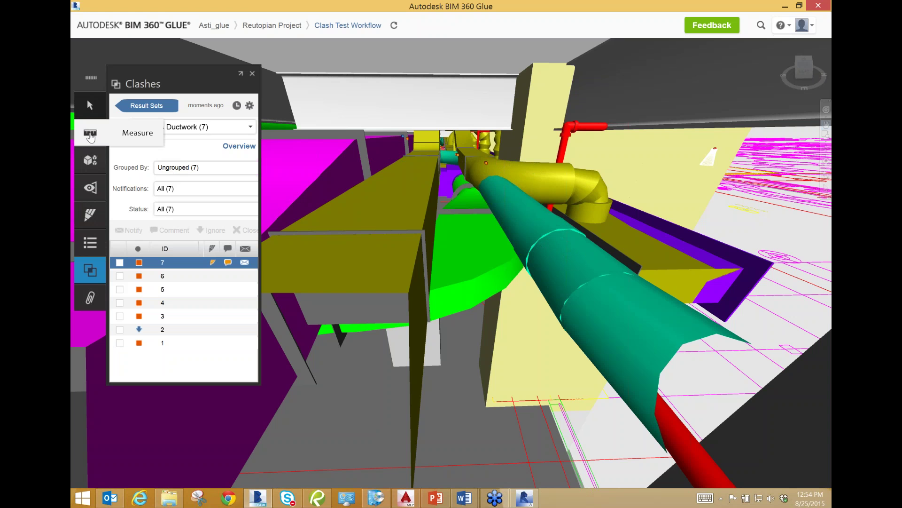
{"action": "left_click", "coordinate": [90, 133]}
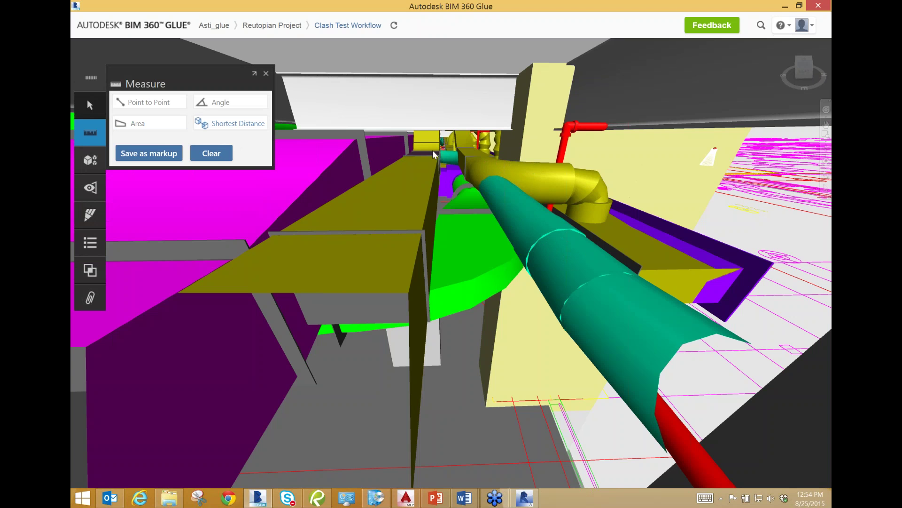
{"action": "left_click", "coordinate": [467, 150]}
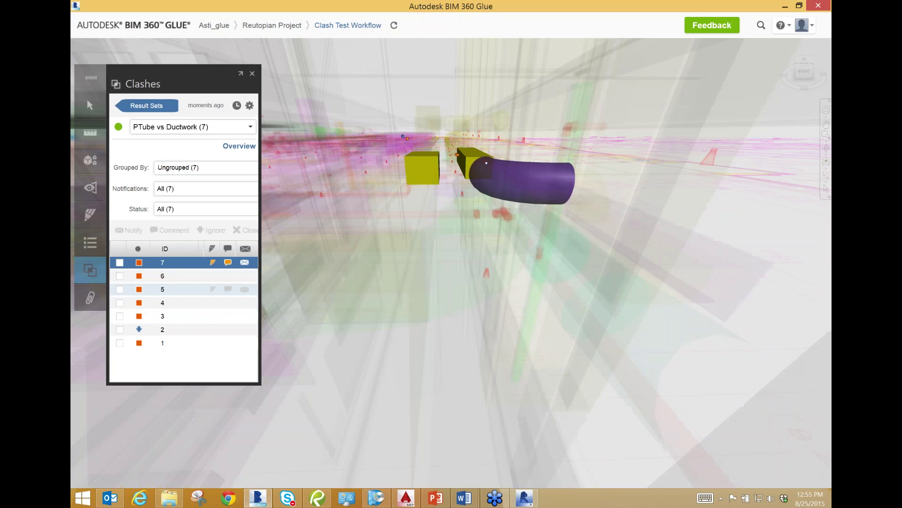
Open clash 6 and set up a side view of the tube passing through the duct connector.
{"action": "left_click", "coordinate": [120, 289]}
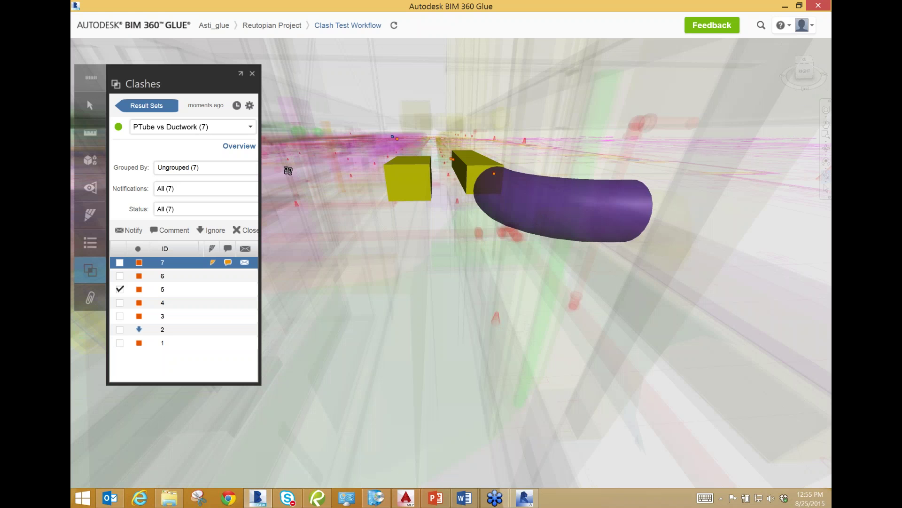
{"action": "mouse_move", "coordinate": [214, 279]}
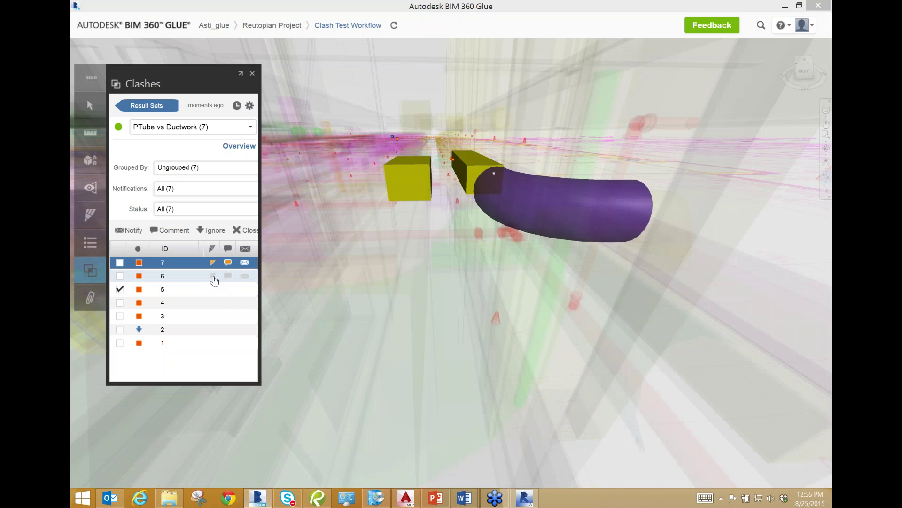
{"action": "left_click", "coordinate": [213, 276]}
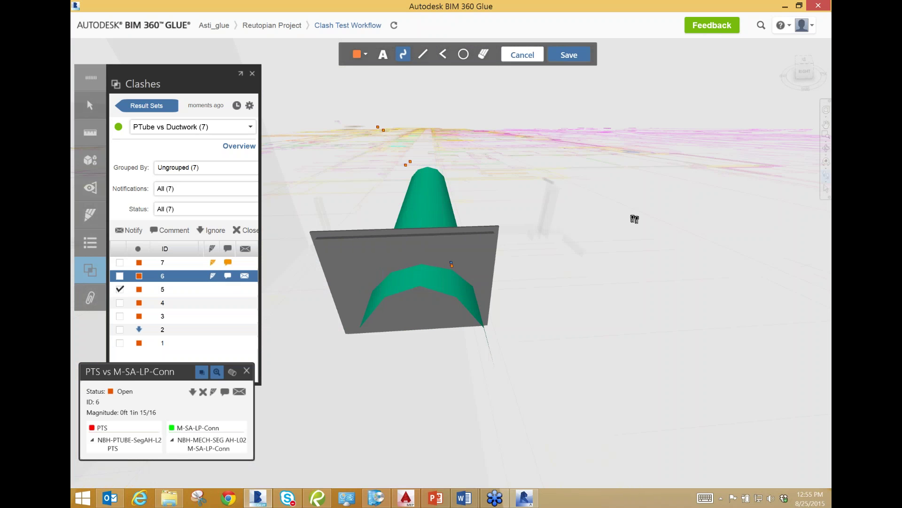
{"action": "middle_click_drag", "start_coordinate": [634, 219], "coordinate": [529, 302]}
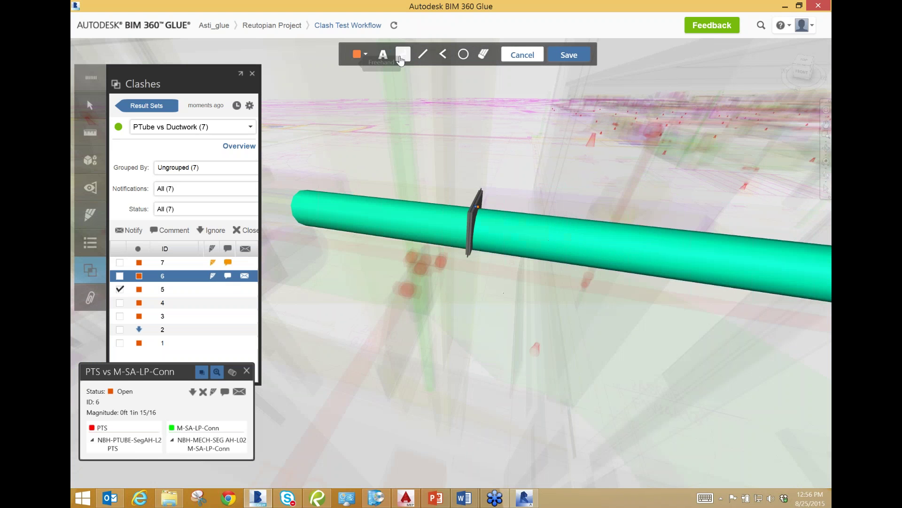
{"action": "left_click", "coordinate": [516, 55]}
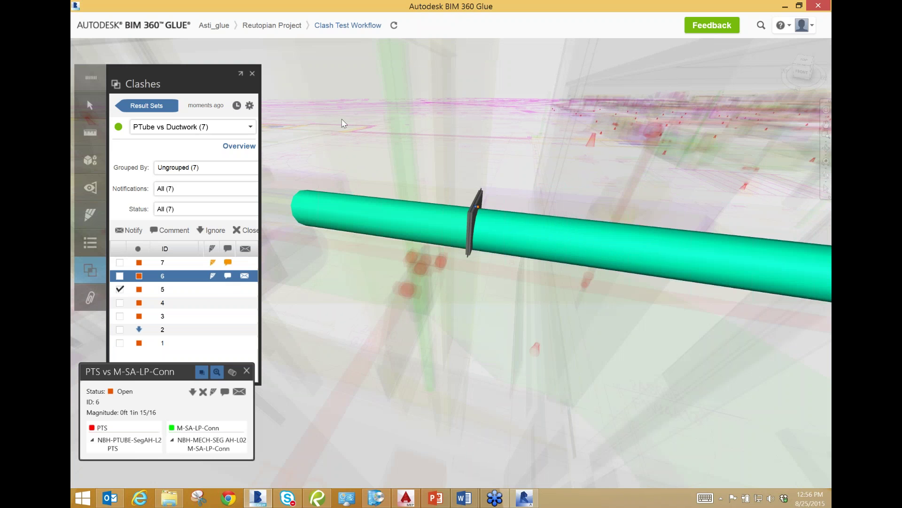
Add the comment "(2AS06B Door) Major Clash - PTube vs Duct" to clash 6, copy its text and save it.
{"action": "left_click", "coordinate": [228, 276]}
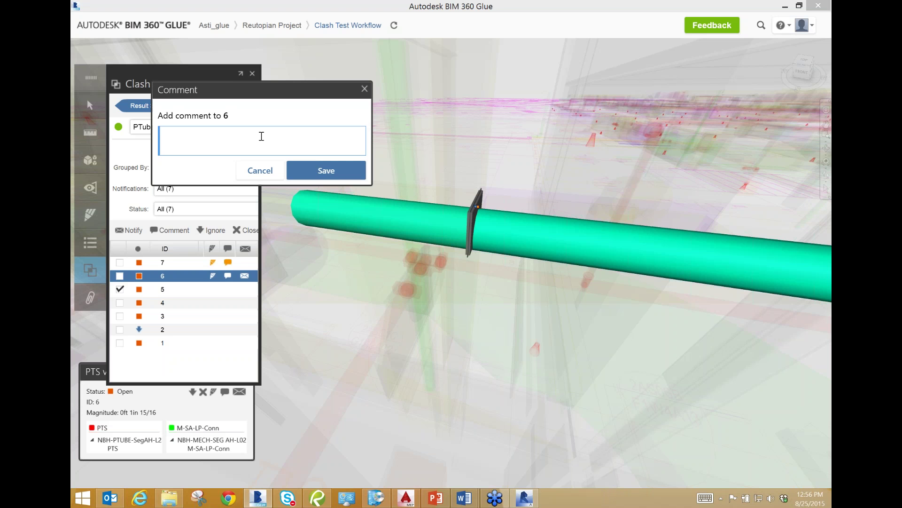
{"action": "type", "text": "(2AS06B Door) Major Clasc"}
{"action": "key", "text": "BackSpace"}
{"action": "type", "text": "h - PTube vs Duct"}
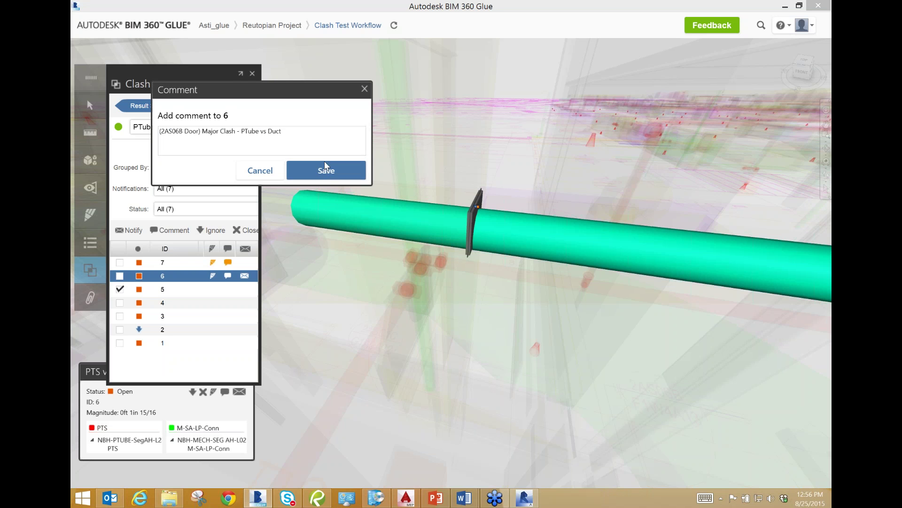
{"action": "left_click_drag", "start_coordinate": [296, 137], "coordinate": [144, 130]}
{"action": "key", "text": "ctrl+c"}
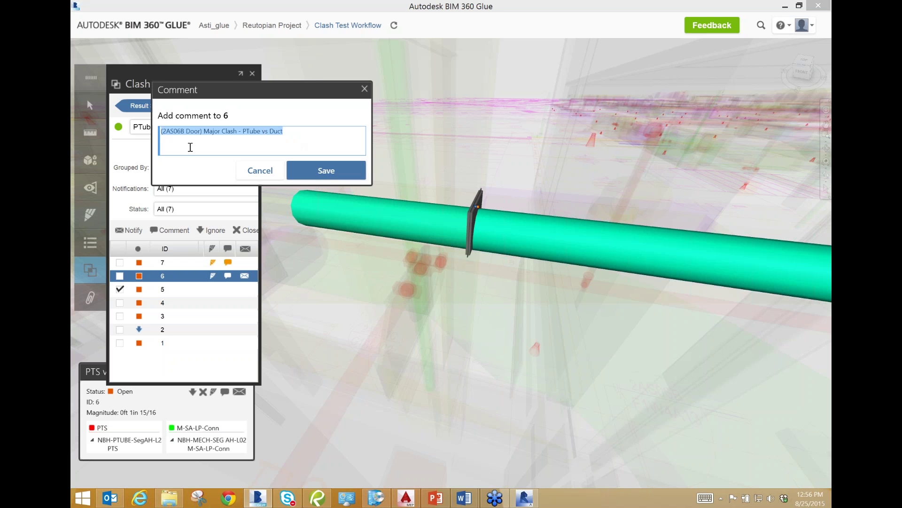
{"action": "left_click", "coordinate": [318, 175]}
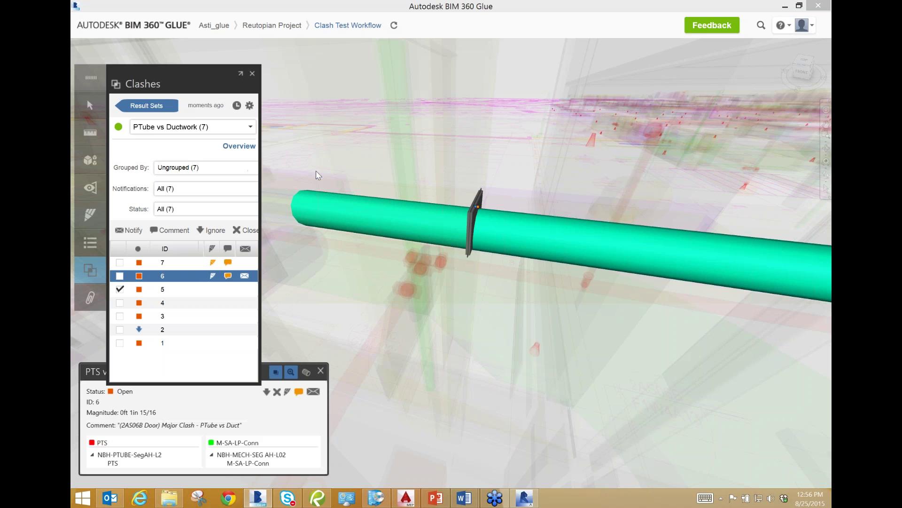
Save a clash 6 markup with a freehand circle, an arrow and the text "(2AS06B Door) Major Clash - PTube vs Duct".
{"action": "left_click", "coordinate": [213, 276]}
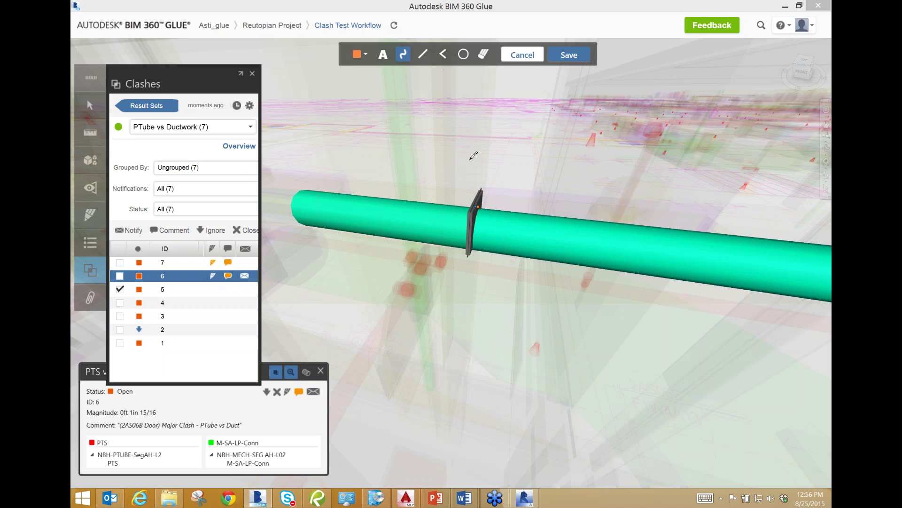
{"action": "mouse_move", "coordinate": [501, 195]}
{"action": "left_mouse_down"}
{"action": "mouse_move", "coordinate": [221, 227]}
{"action": "mouse_move", "coordinate": [421, 287]}
{"action": "mouse_move", "coordinate": [356, 186]}
{"action": "left_mouse_up"}
{"action": "mouse_move", "coordinate": [431, 220]}
{"action": "left_mouse_down"}
{"action": "mouse_move", "coordinate": [390, 262]}
{"action": "mouse_move", "coordinate": [412, 258]}
{"action": "mouse_move", "coordinate": [390, 263]}
{"action": "left_mouse_up"}
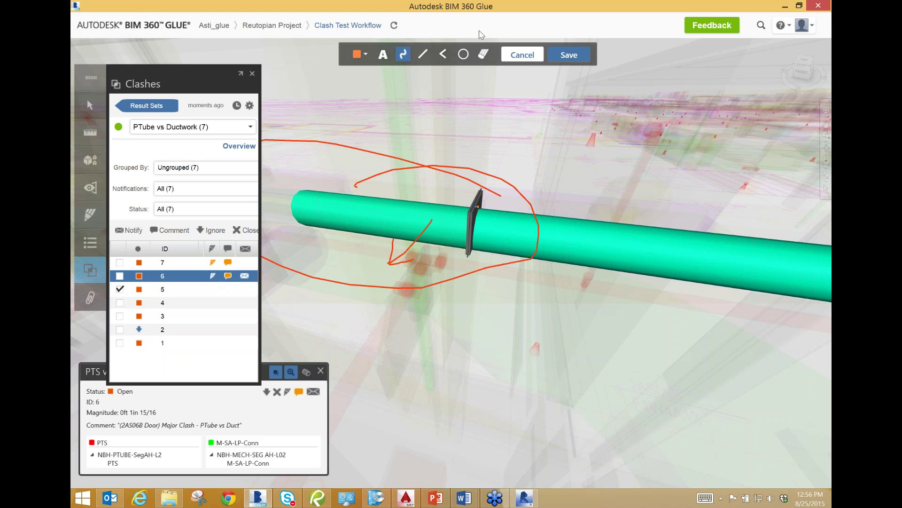
{"action": "left_click", "coordinate": [383, 55]}
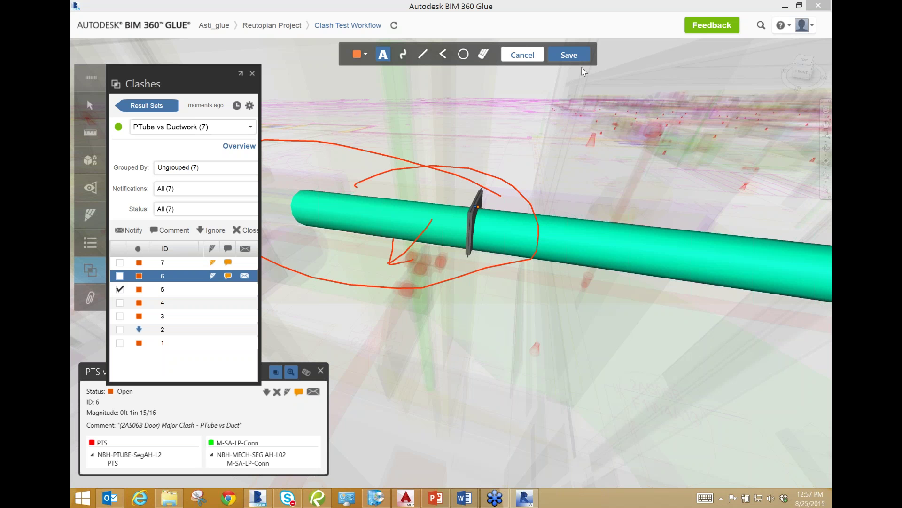
{"action": "key", "text": "ctrl+v"}
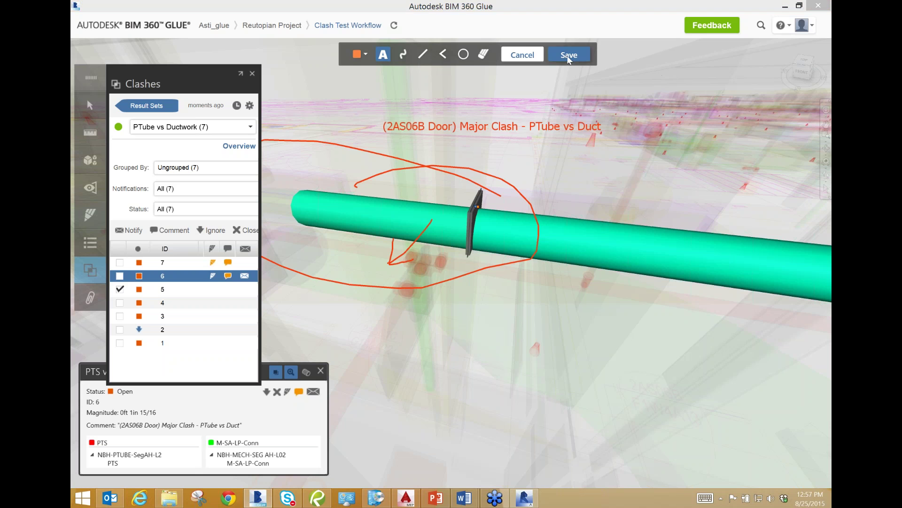
{"action": "left_click", "coordinate": [569, 54]}
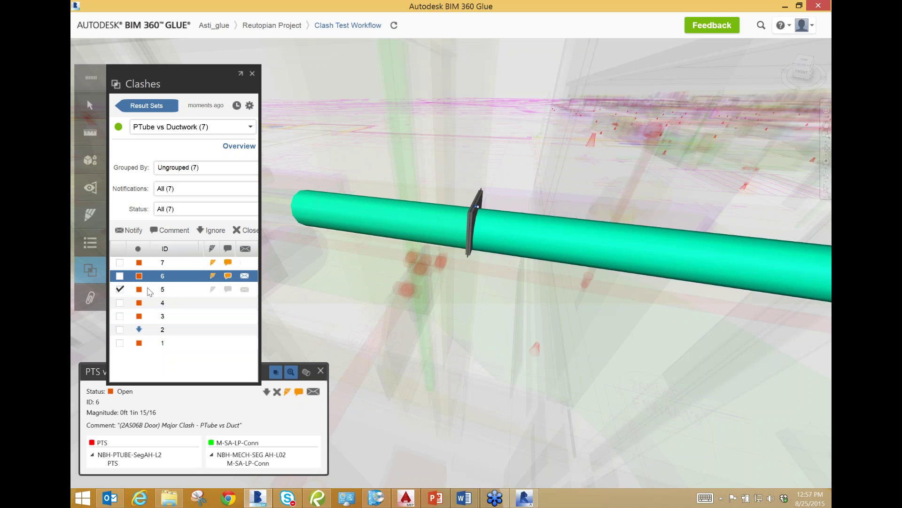
{"action": "left_click", "coordinate": [120, 289]}
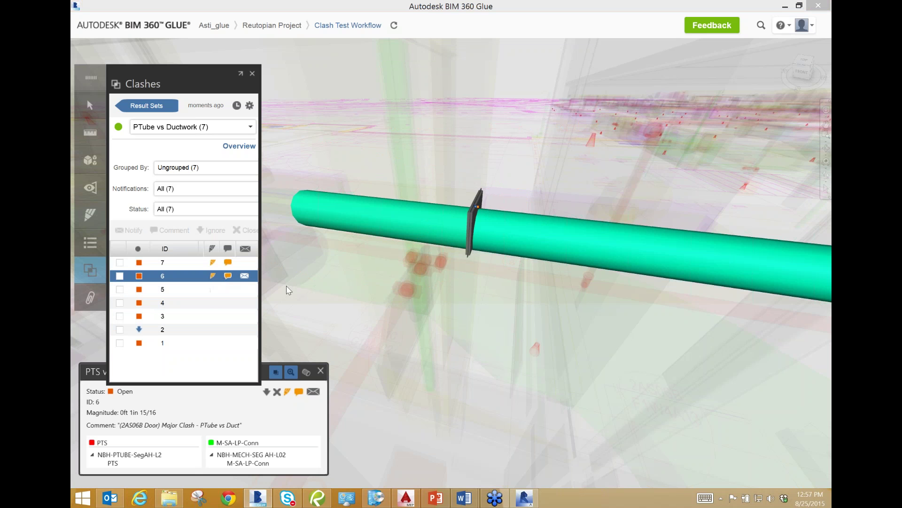
List the saved markups in the Clash Markups folder.
{"action": "left_click", "coordinate": [93, 216]}
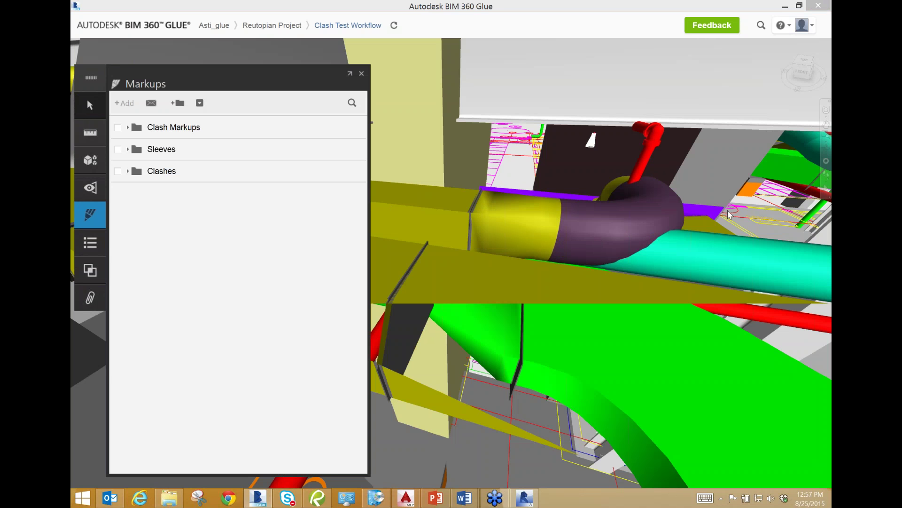
{"action": "left_click", "coordinate": [826, 177]}
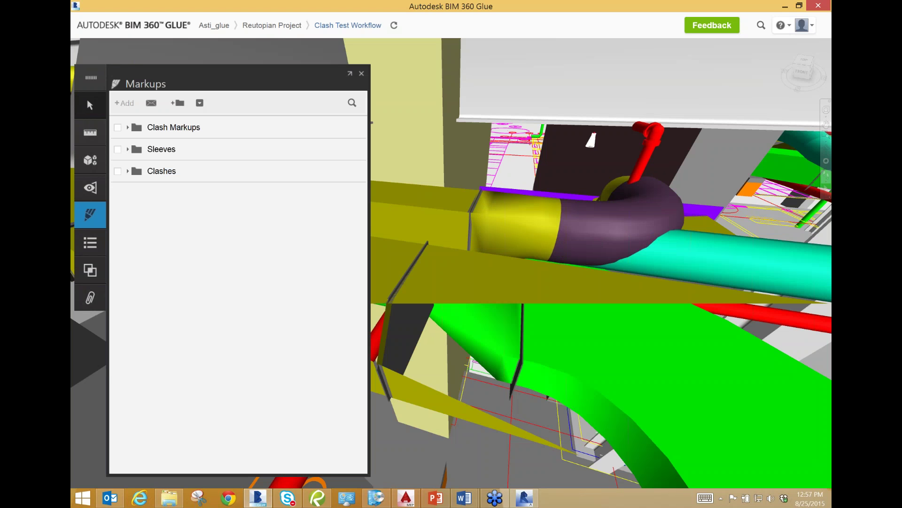
{"action": "left_click_drag", "start_coordinate": [527, 272], "coordinate": [253, 195]}
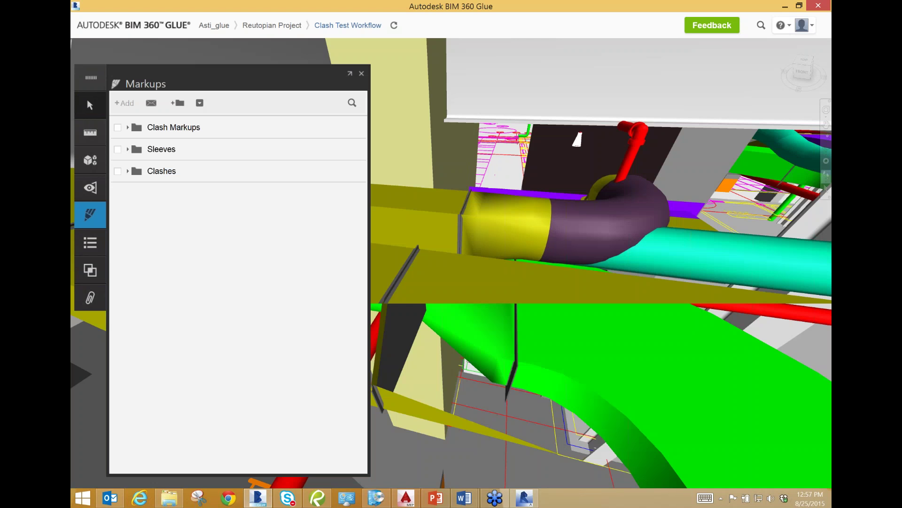
{"action": "left_click", "coordinate": [128, 128]}
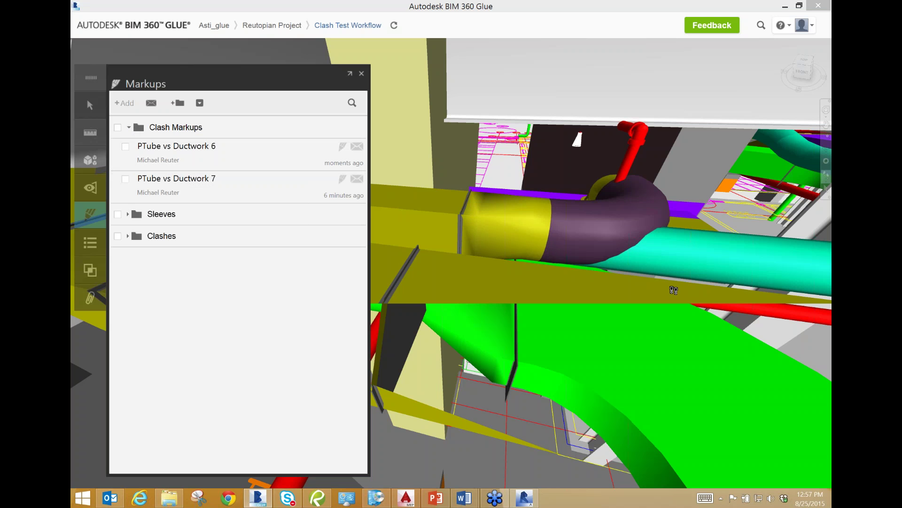
Measure the shortest distance between the rectangular duct and the neighbouring duct connector, and save the measurement as a markup.
{"action": "left_click_drag", "start_coordinate": [674, 290], "coordinate": [564, 286]}
{"action": "left_click", "coordinate": [86, 136]}
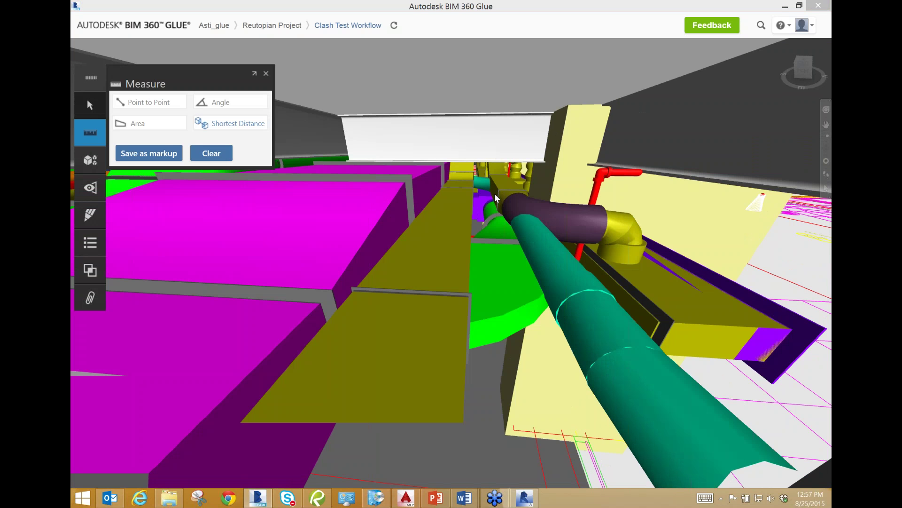
{"action": "left_click", "coordinate": [463, 185]}
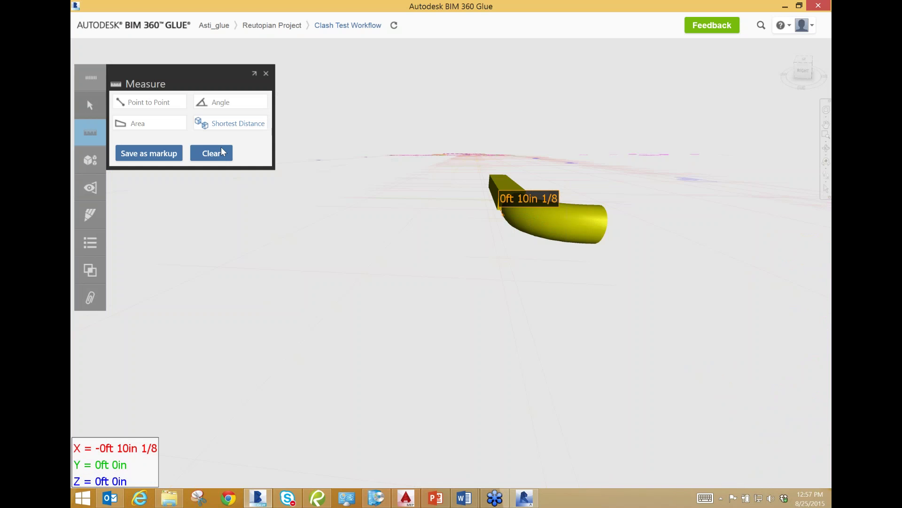
{"action": "left_click", "coordinate": [223, 153]}
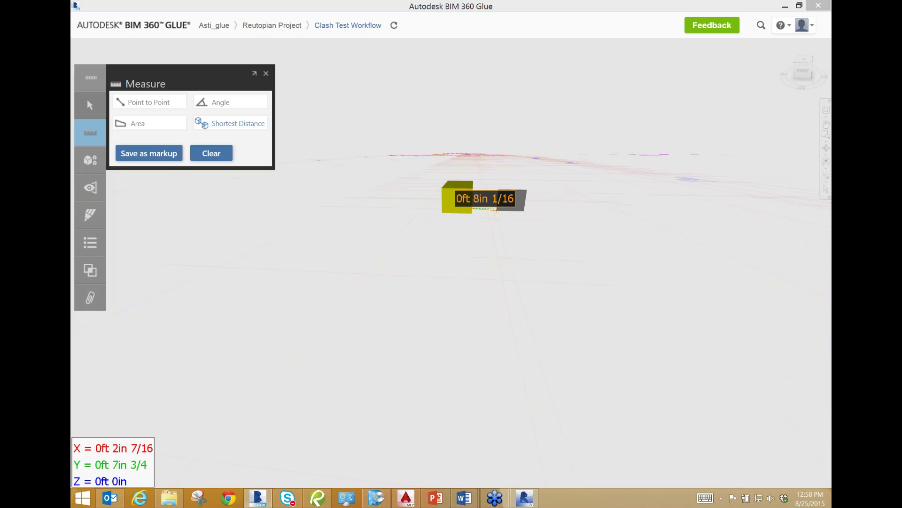
{"action": "left_click", "coordinate": [161, 151]}
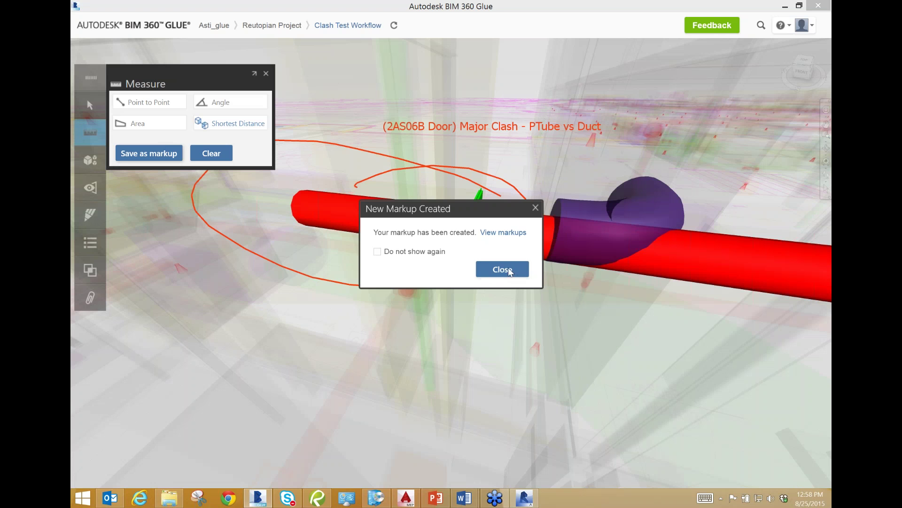
{"action": "left_click", "coordinate": [507, 270]}
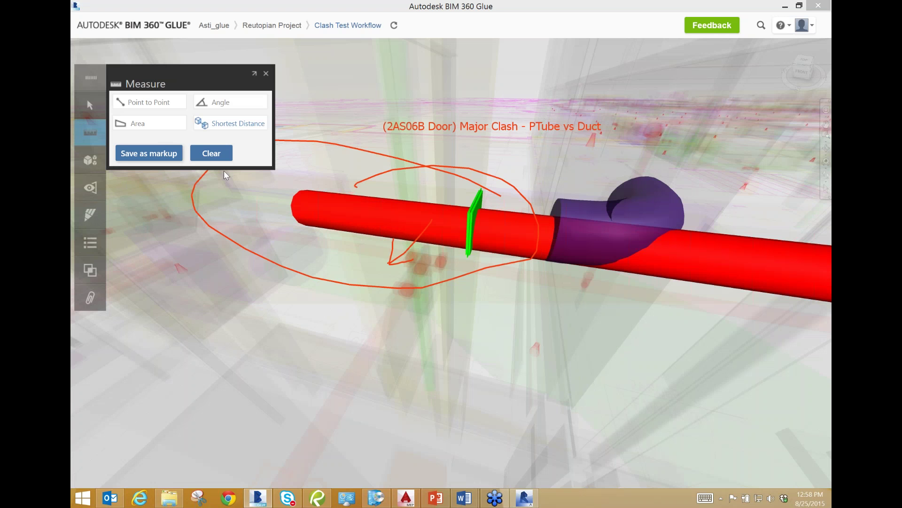
{"action": "left_click", "coordinate": [267, 72]}
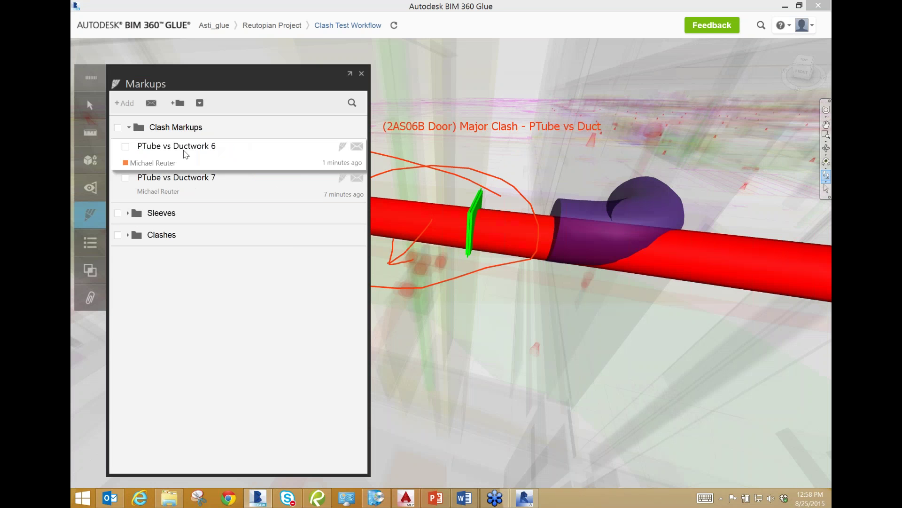
Rename the PTube vs Ductwork 6 markup "(2AS06B Door) Major Clash - PTube vs Duct" and move it into the Clashes folder.
{"action": "right_click", "coordinate": [189, 154]}
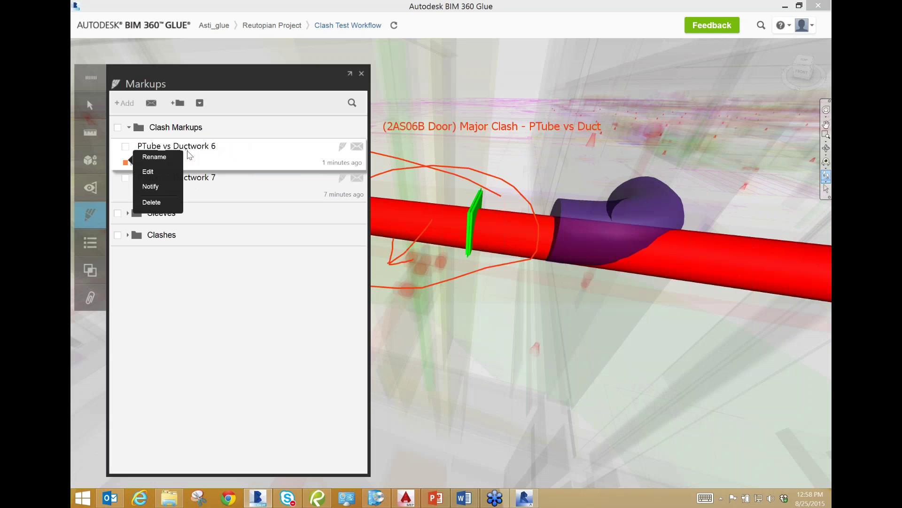
{"action": "left_click", "coordinate": [158, 156]}
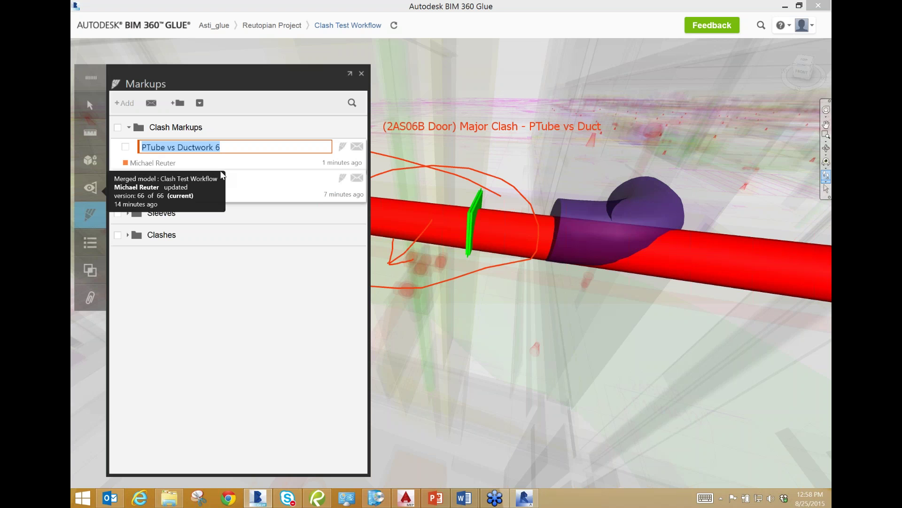
{"action": "type", "text": "(2AS06B"}
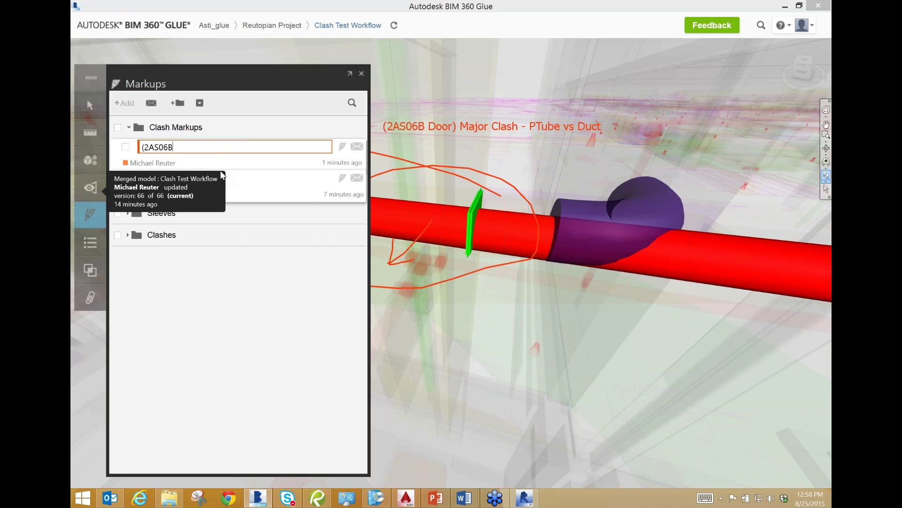
{"action": "type", "text": " Door"}
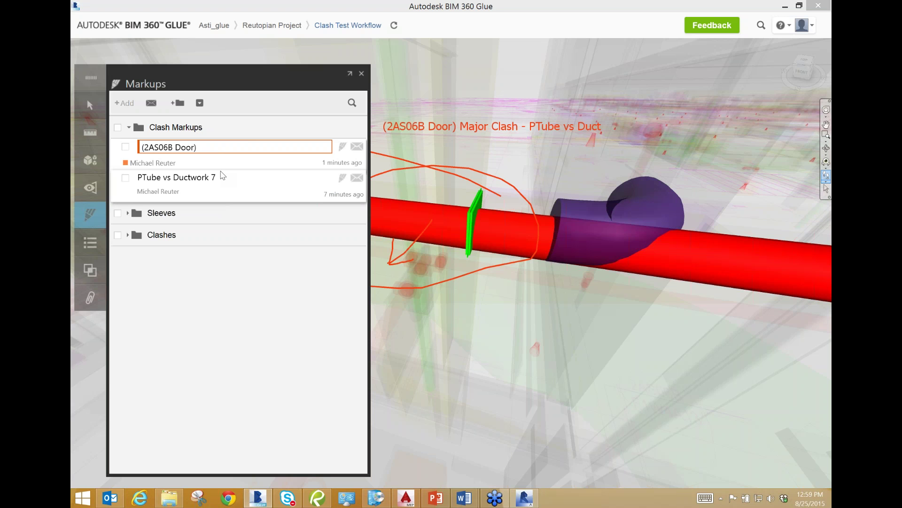
{"action": "type", "text": ") Major Clash - PTube vs Duct"}
{"action": "key", "text": "Return"}
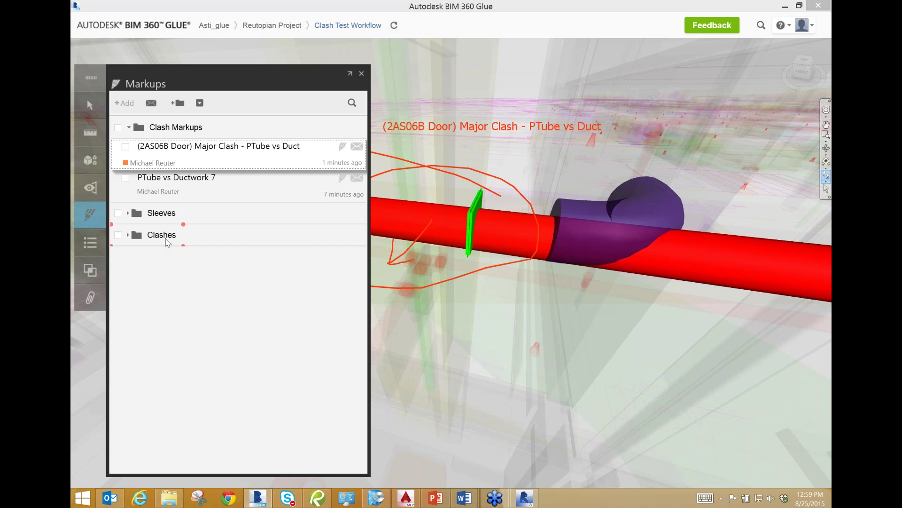
{"action": "left_click_drag", "start_coordinate": [175, 241], "coordinate": [174, 237]}
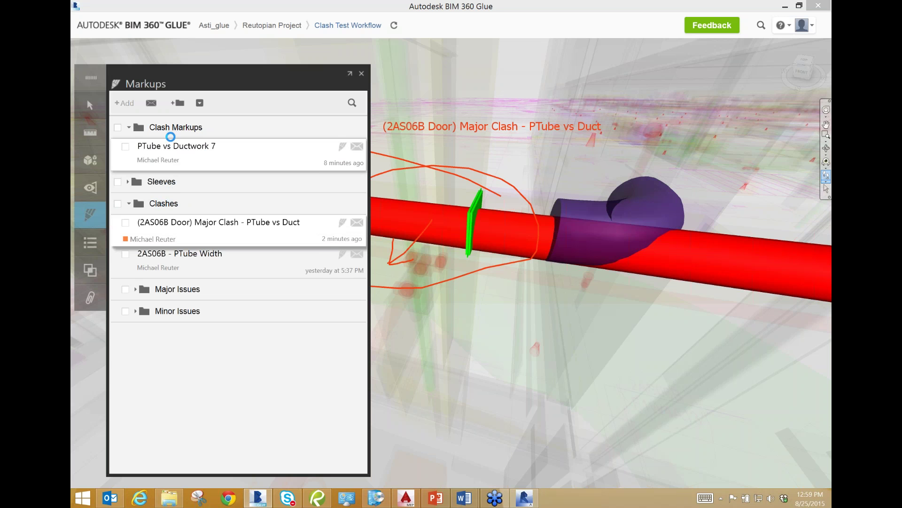
File the PTube vs Ductwork 7 markup in the PTube Subcontractor folder under Clashes, Minor Issues.
{"action": "left_click", "coordinate": [215, 155]}
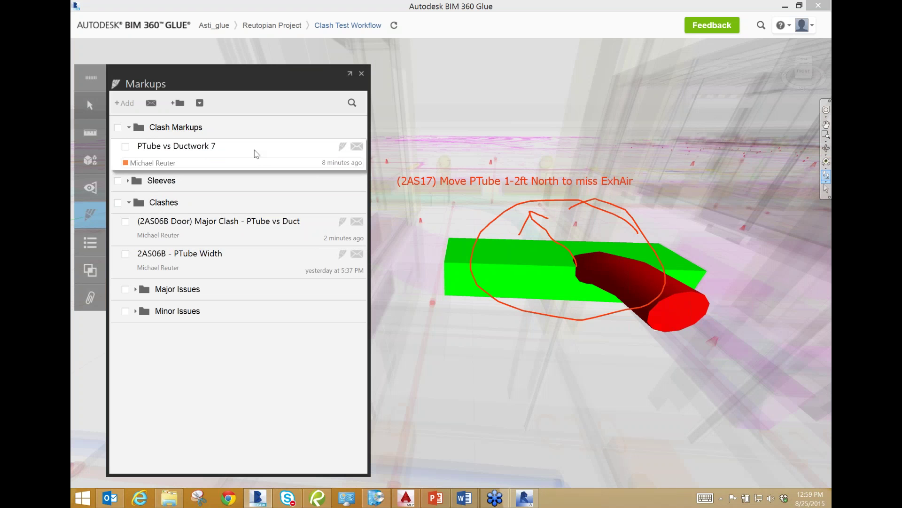
{"action": "left_click_drag", "start_coordinate": [253, 154], "coordinate": [164, 202]}
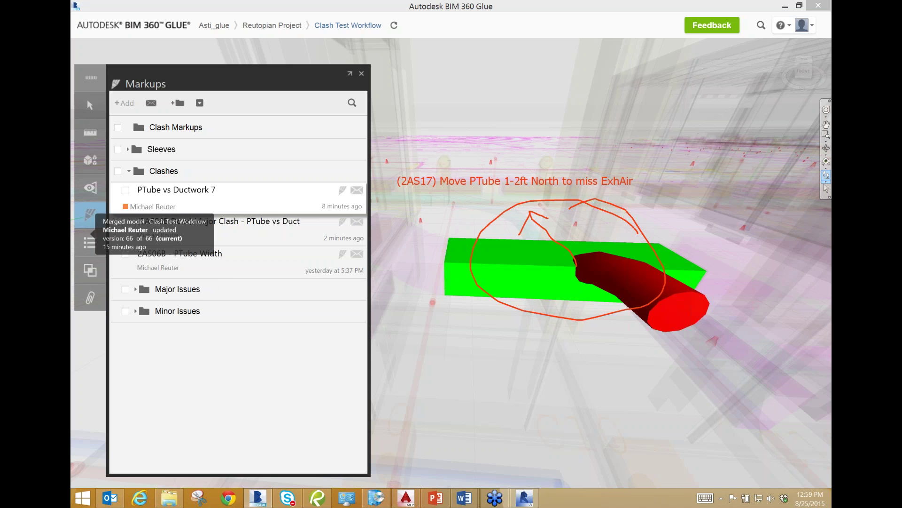
{"action": "left_click_drag", "start_coordinate": [197, 200], "coordinate": [207, 367]}
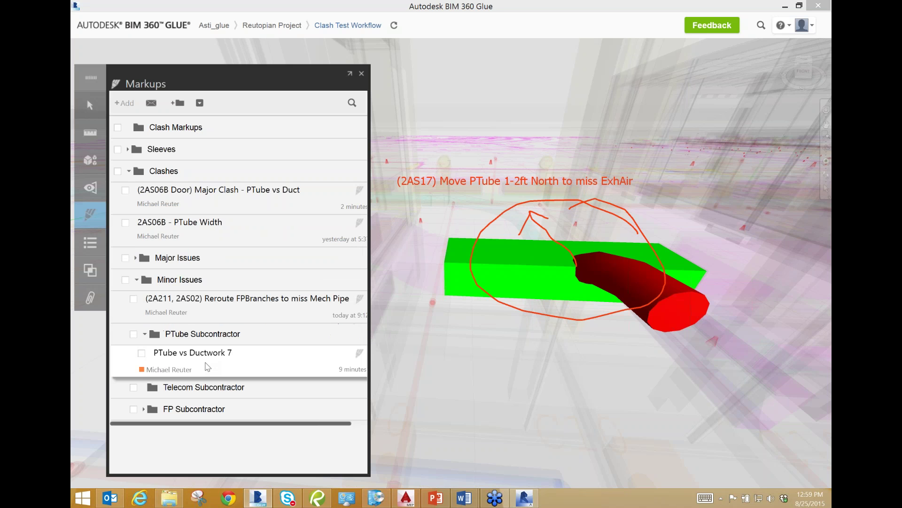
{"action": "left_click", "coordinate": [144, 336]}
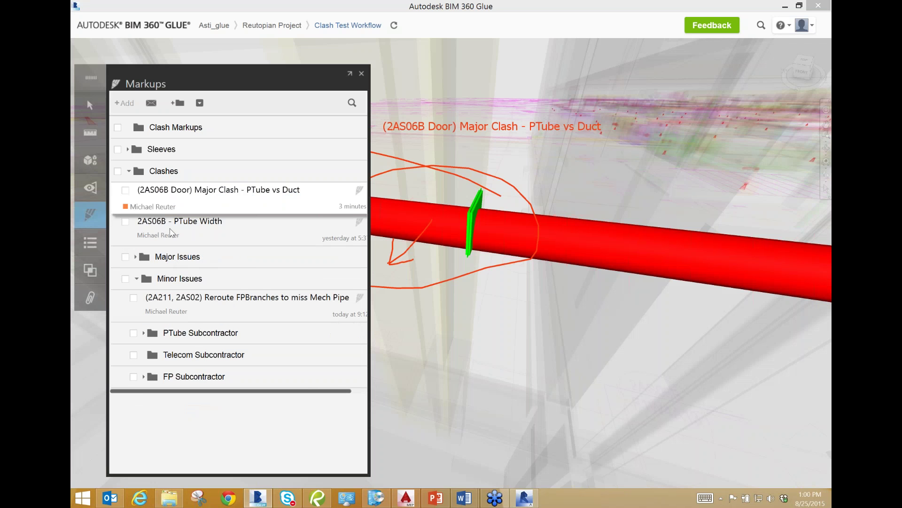
Move the "(2AS06B Door) Major Clash - PTube vs Duct" markup into the Major Issues folder and collapse that folder.
{"action": "left_click_drag", "start_coordinate": [172, 232], "coordinate": [193, 236]}
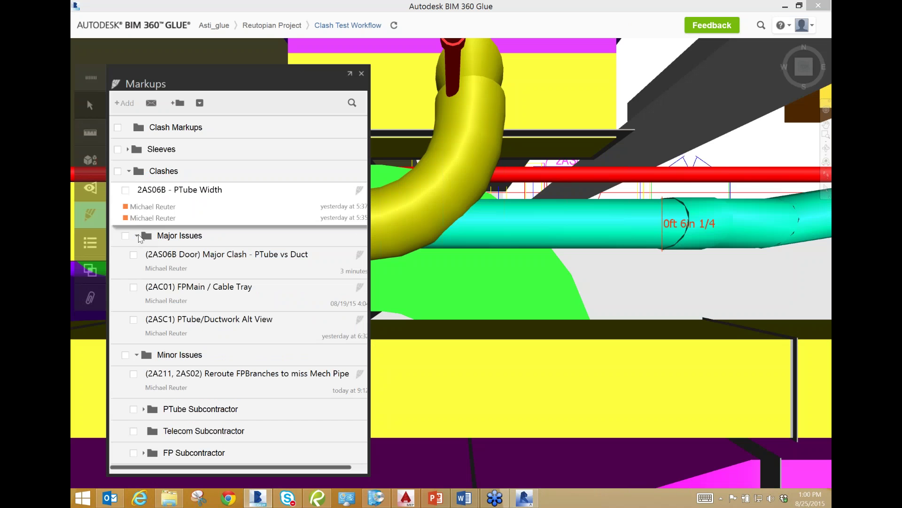
{"action": "left_click", "coordinate": [137, 235]}
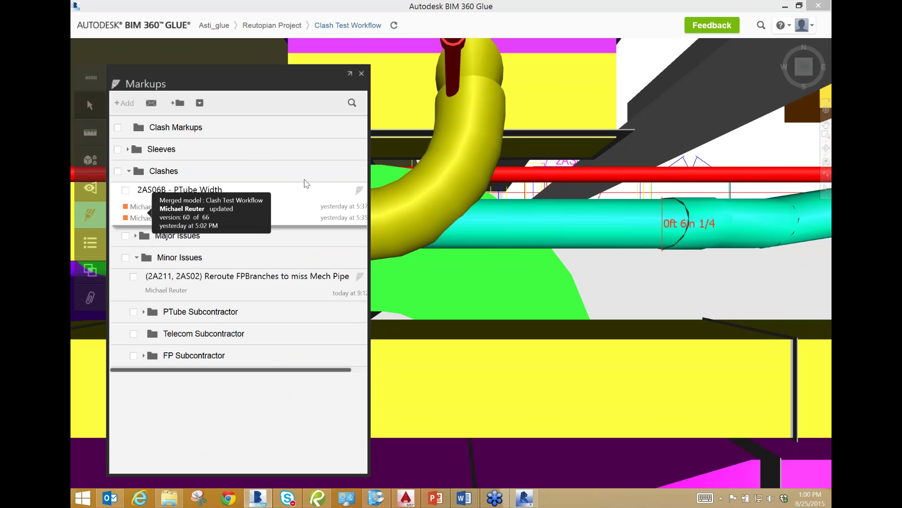
{"action": "left_click", "coordinate": [296, 278]}
Notify the fourth listed project member about PTube vs Ductwork clash 7 with the message "Move Ptube to miss Ductwork (2AS17)".
{"action": "left_click", "coordinate": [92, 271]}
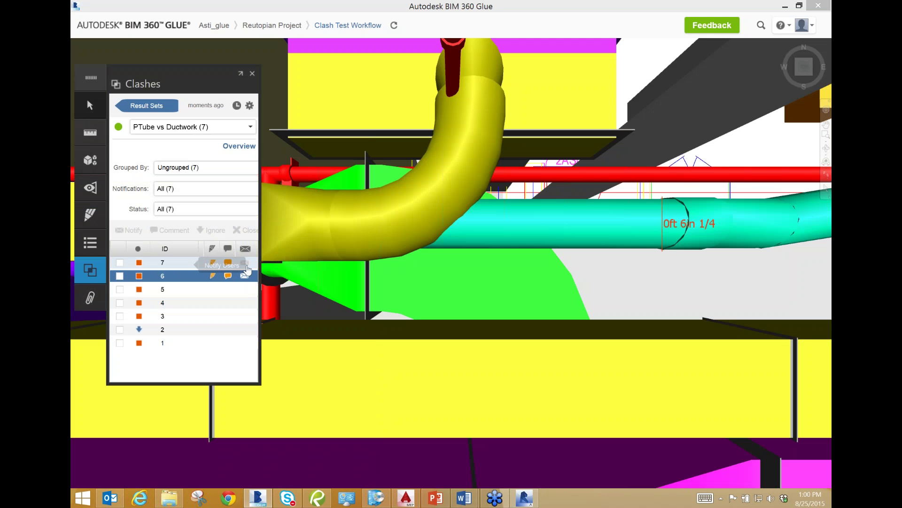
{"action": "left_click", "coordinate": [145, 262]}
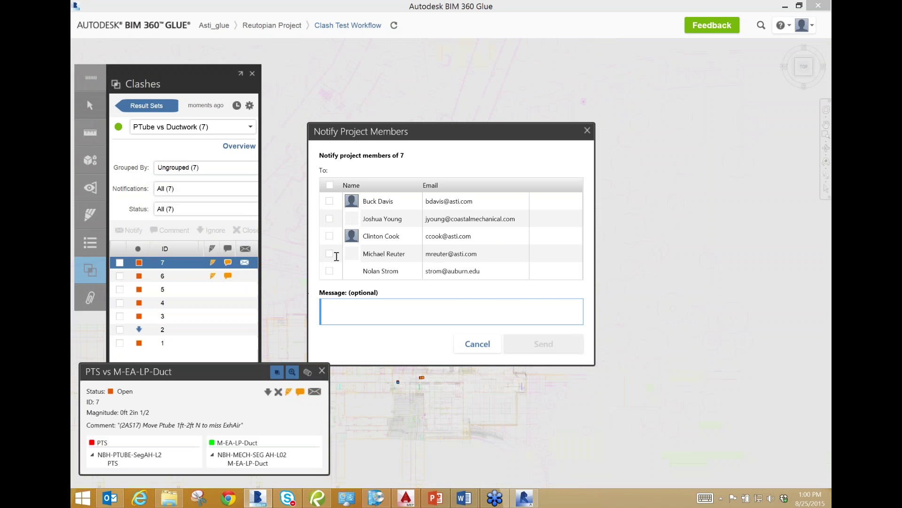
{"action": "left_click", "coordinate": [329, 254]}
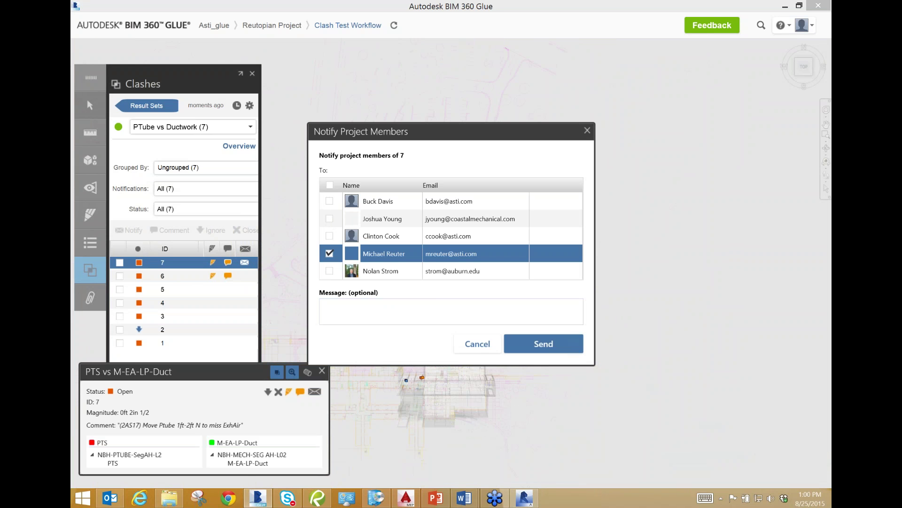
{"action": "left_click", "coordinate": [351, 306]}
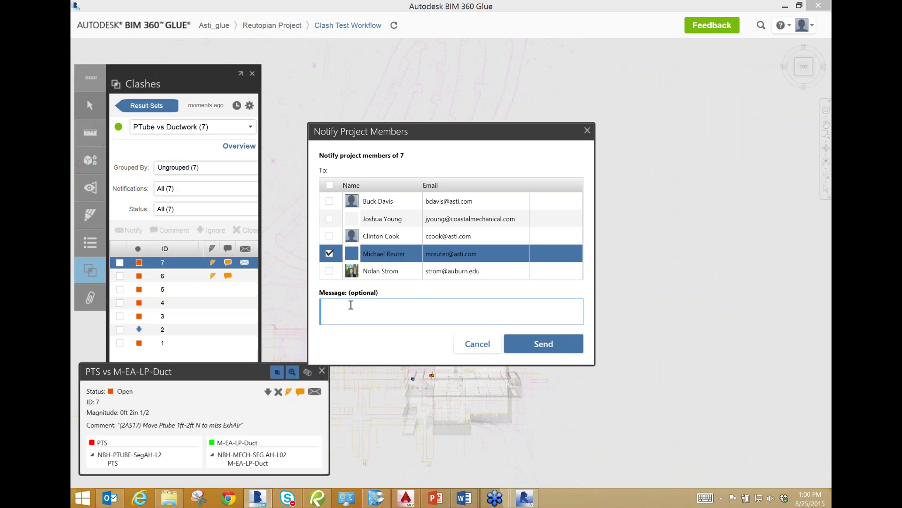
{"action": "type", "text": "Move Ptub"}
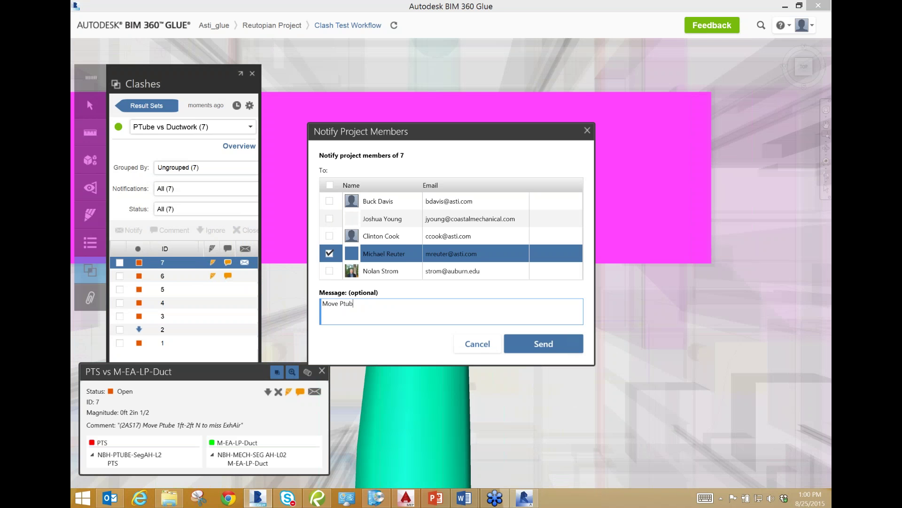
{"action": "type", "text": "e to miss Ductwork (2AS17"}
{"action": "left_click", "coordinate": [545, 343]}
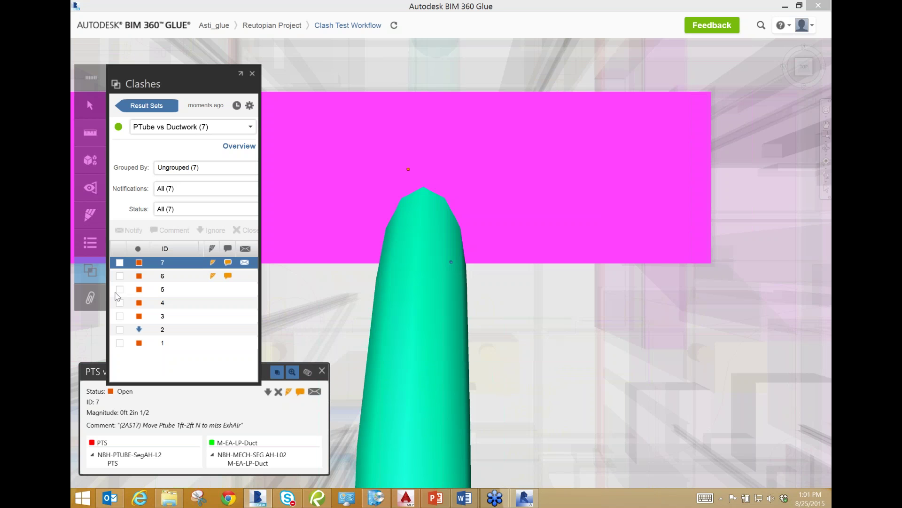
{"action": "left_click", "coordinate": [472, 271]}
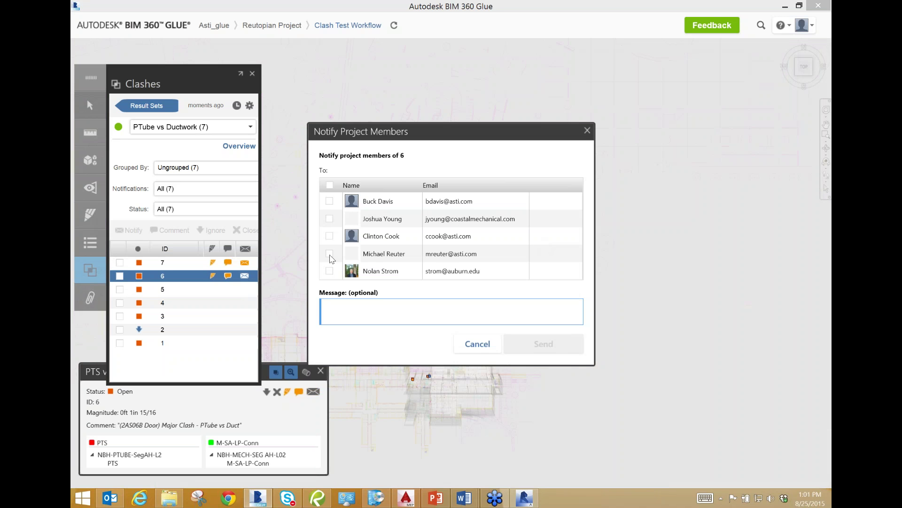
Notify the fourth listed project member about clash 6 with the message "(2AS06B Door) Major PTube/Duct clash".
{"action": "left_click", "coordinate": [329, 254]}
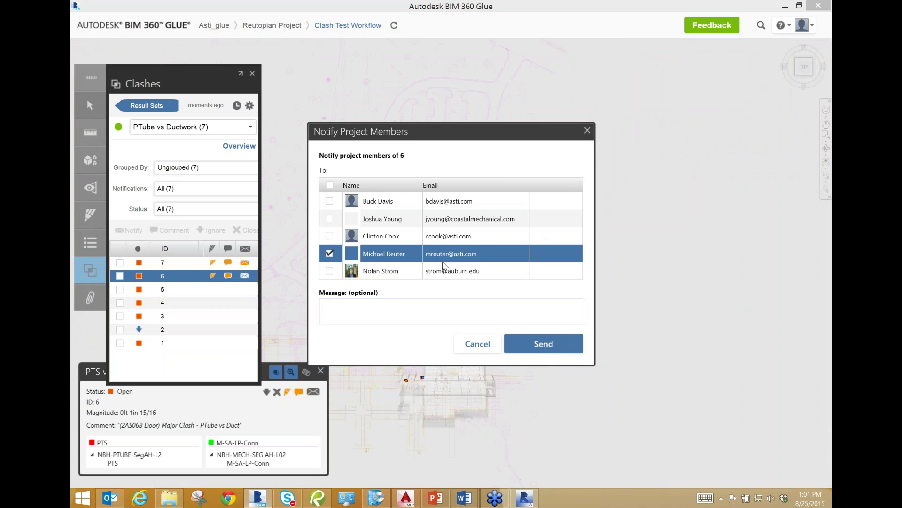
{"action": "left_click", "coordinate": [414, 314]}
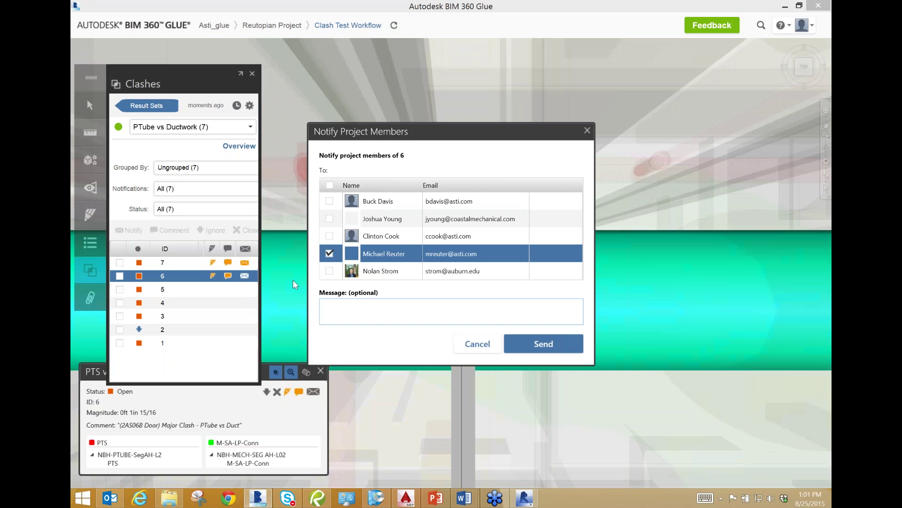
{"action": "left_click", "coordinate": [369, 309]}
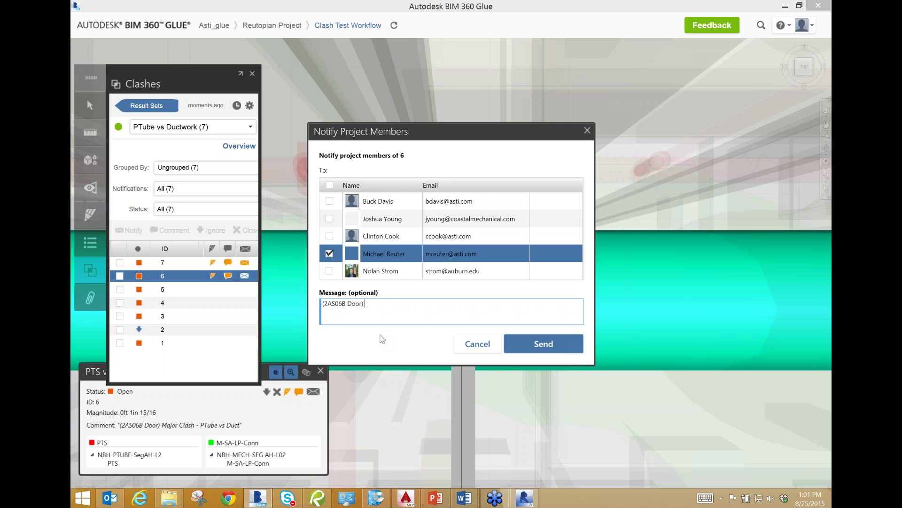
{"action": "type", "text": "Tube/Duct clash"}
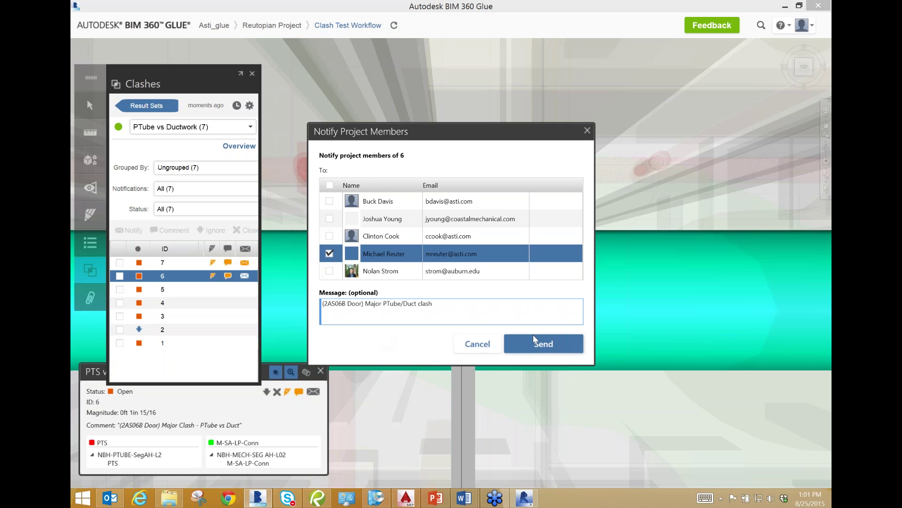
{"action": "left_click", "coordinate": [541, 347]}
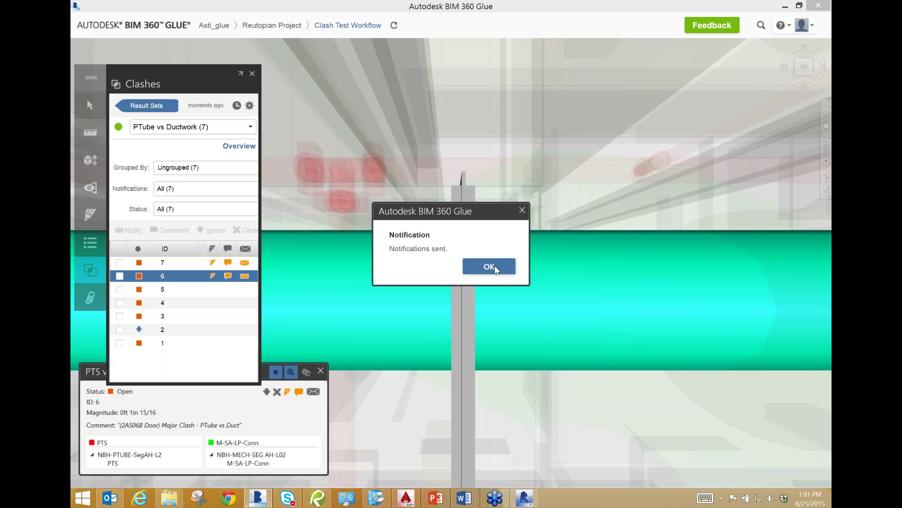
{"action": "left_click", "coordinate": [494, 266]}
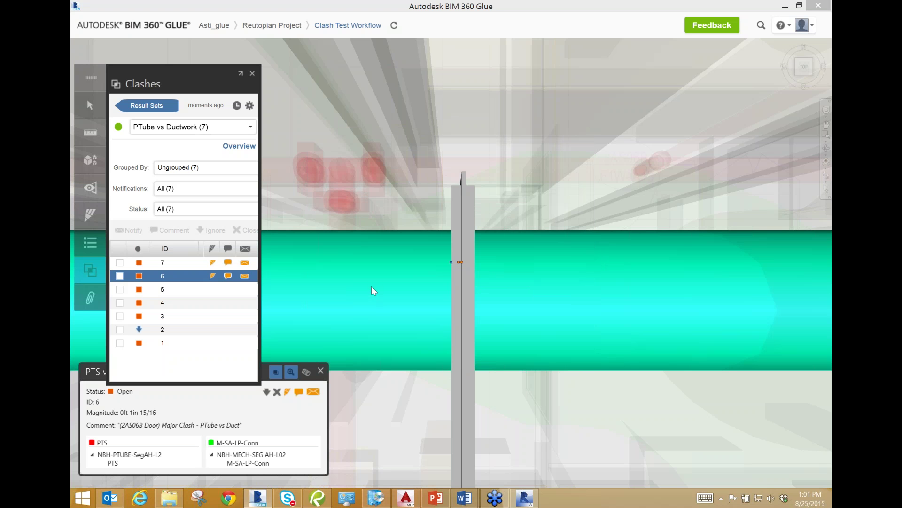
Open the FP-Telecom clash results and examine the status, markup, comment and notification indicators throughout the list.
{"action": "left_click", "coordinate": [145, 106]}
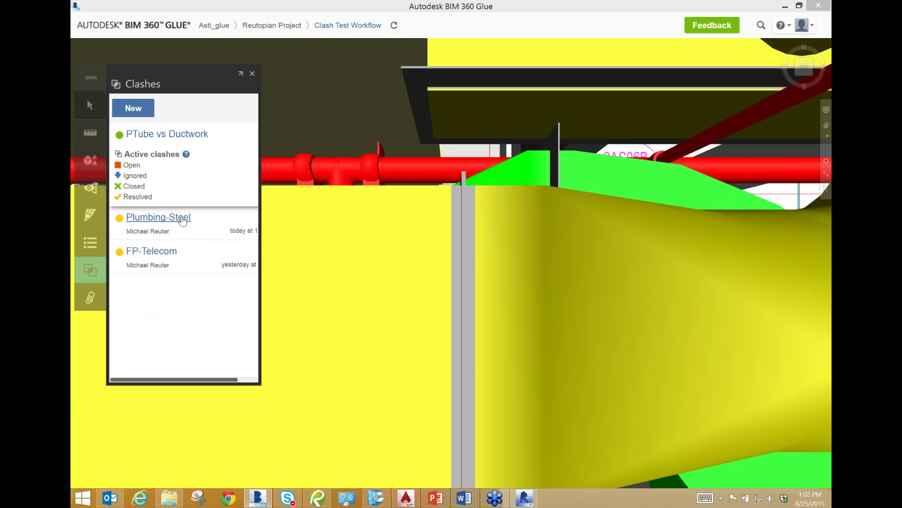
{"action": "left_click", "coordinate": [169, 252]}
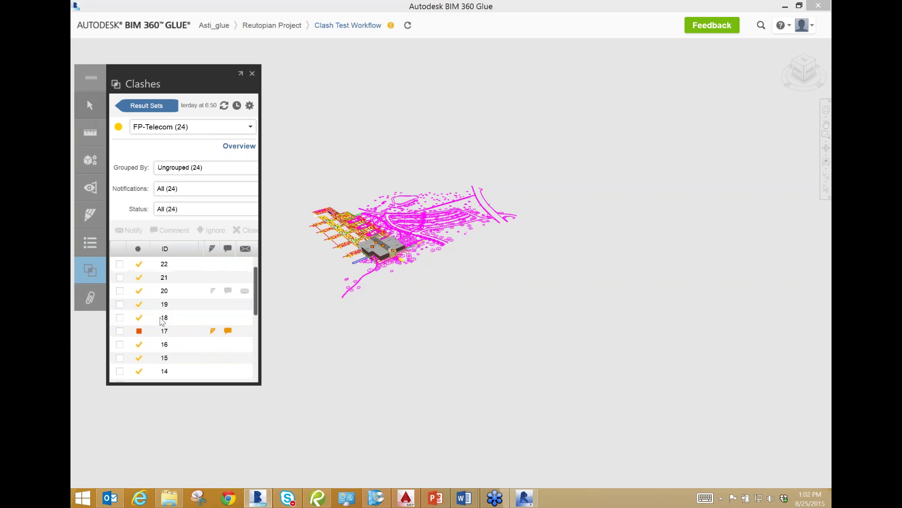
{"action": "scroll", "coordinate": [164, 324], "scroll_direction": "down", "scroll_amount": 5}
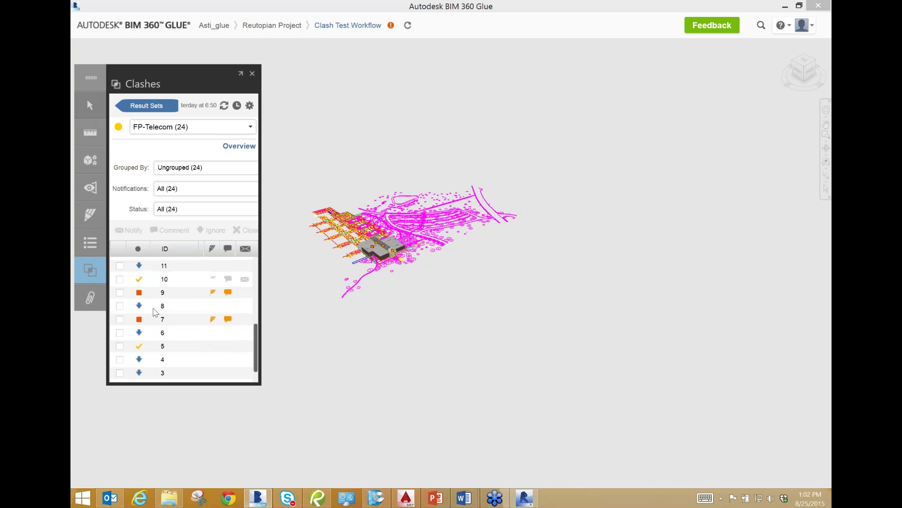
{"action": "mouse_move", "coordinate": [142, 366]}
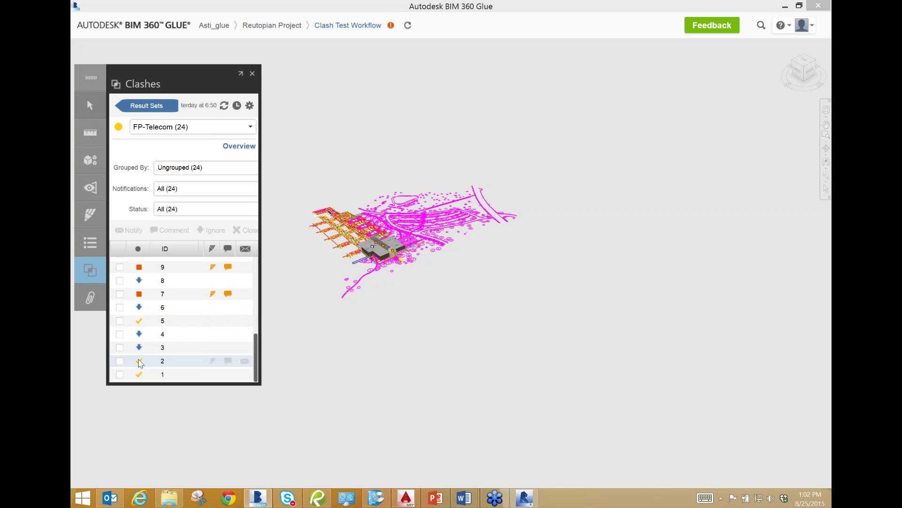
{"action": "scroll", "coordinate": [141, 357], "scroll_direction": "up", "scroll_amount": 5}
{"action": "scroll", "coordinate": [150, 319], "scroll_direction": "down", "scroll_amount": 1}
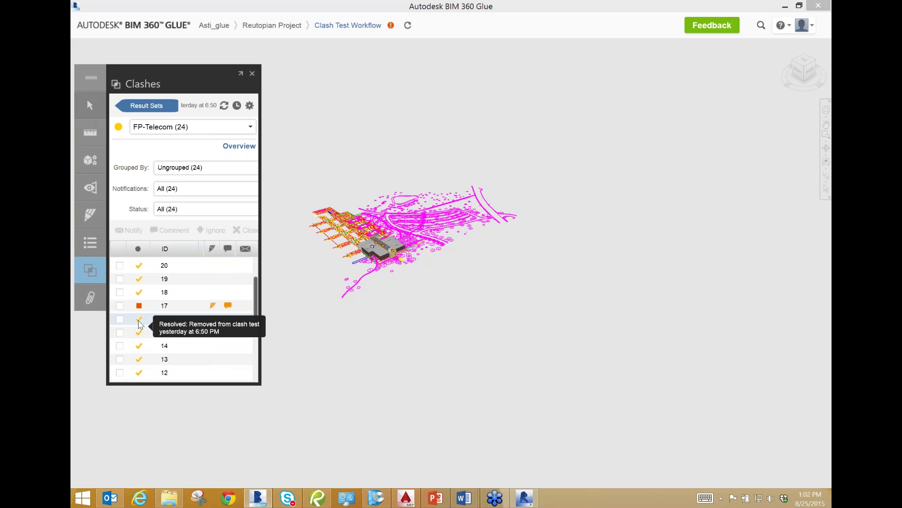
{"action": "scroll", "coordinate": [168, 310], "scroll_direction": "up", "scroll_amount": 2}
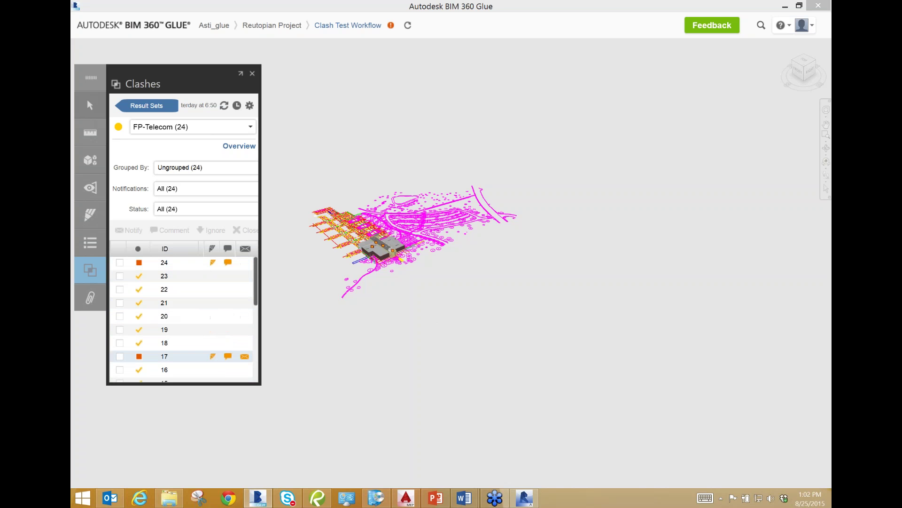
{"action": "scroll", "coordinate": [204, 315], "scroll_direction": "down", "scroll_amount": 3}
{"action": "scroll", "coordinate": [218, 316], "scroll_direction": "down", "scroll_amount": 1}
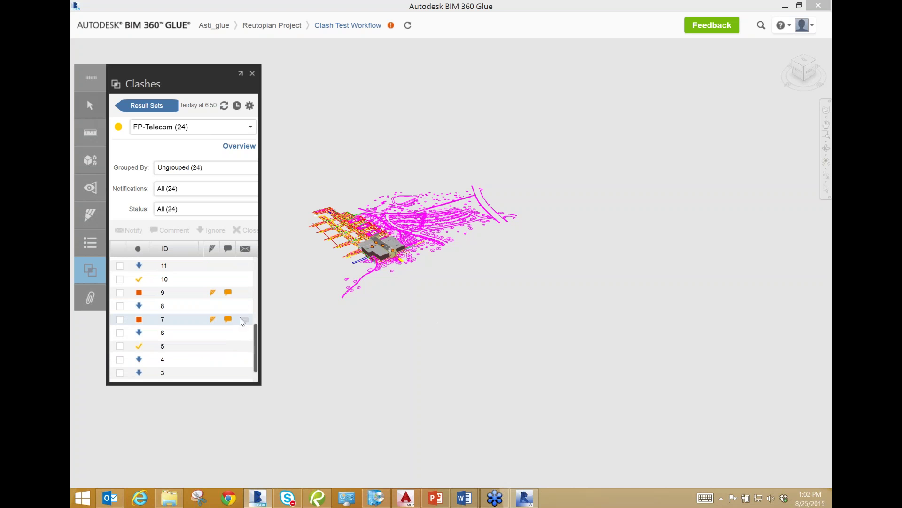
{"action": "scroll", "coordinate": [237, 272], "scroll_direction": "up", "scroll_amount": 4}
{"action": "scroll", "coordinate": [240, 275], "scroll_direction": "up", "scroll_amount": 1}
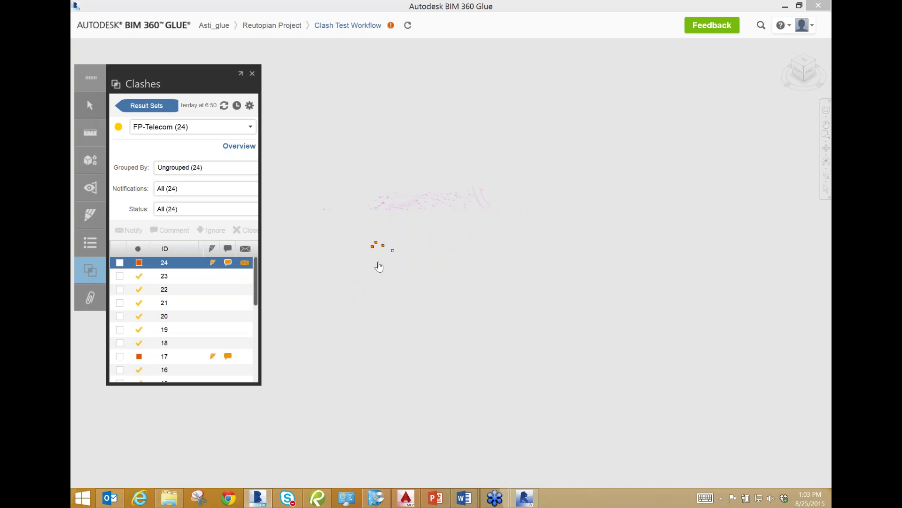
Notify the fourth listed project member about FP-Telecom clash 24 with the message "Please complete by 8/27".
{"action": "left_click", "coordinate": [229, 264]}
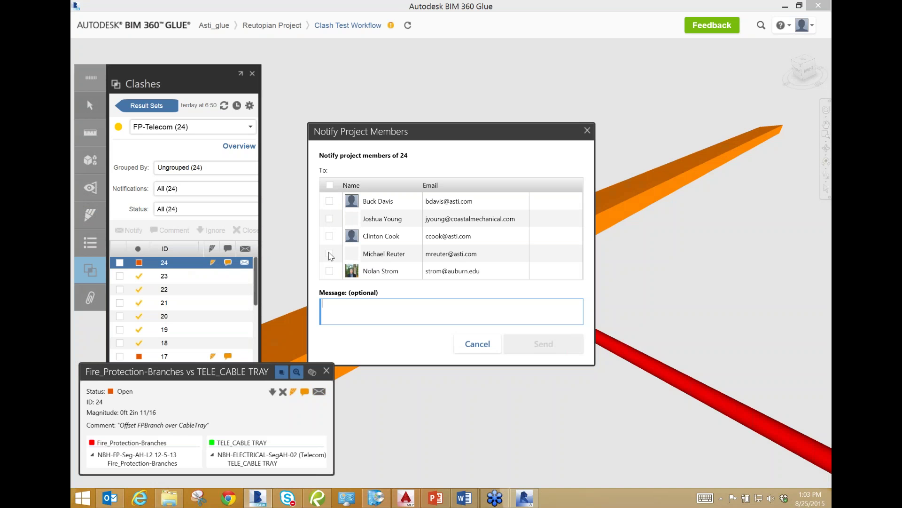
{"action": "left_click", "coordinate": [330, 255]}
{"action": "left_click", "coordinate": [430, 304]}
{"action": "left_click", "coordinate": [429, 303]}
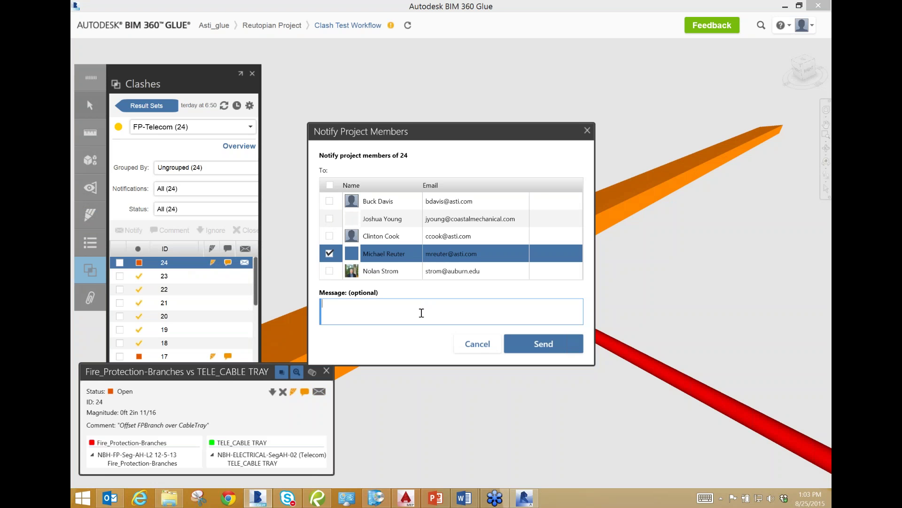
{"action": "type", "text": "Please complete by 8/27"}
{"action": "left_click", "coordinate": [544, 344]}
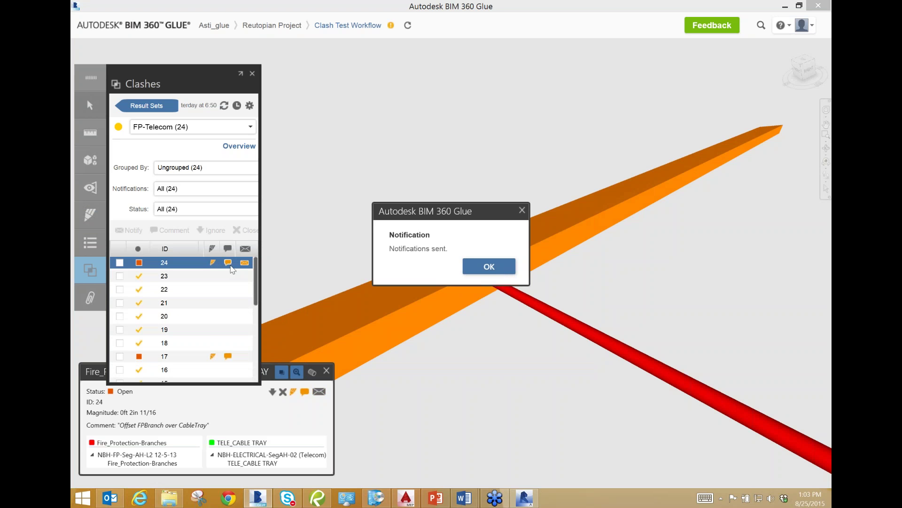
{"action": "left_click", "coordinate": [491, 268]}
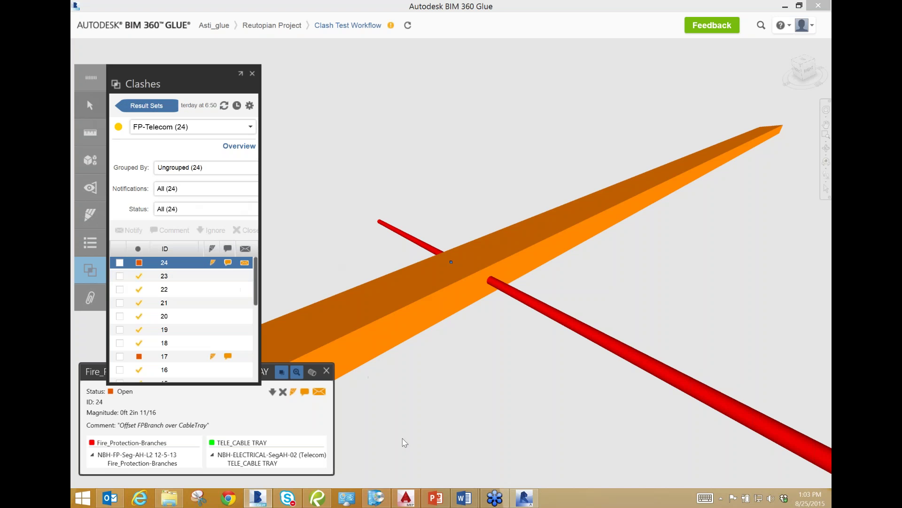
Switch to AutoCAD MEP and open the recent drawing NBH-PTUBE-SegAH-L2.
{"action": "mouse_move", "coordinate": [410, 503]}
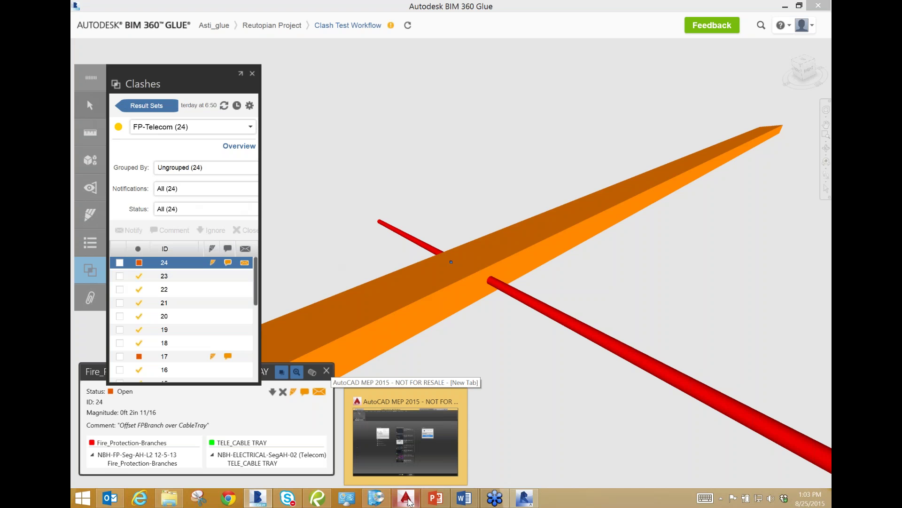
{"action": "left_click", "coordinate": [408, 502]}
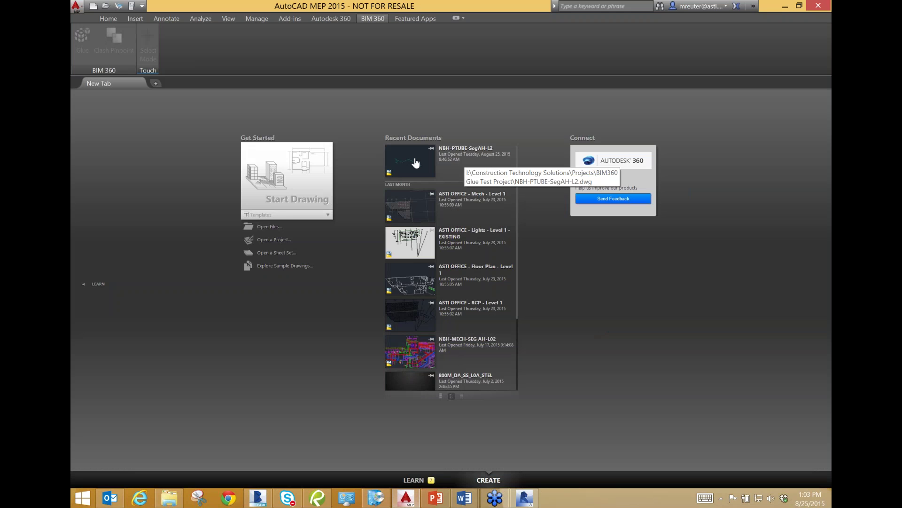
{"action": "left_click", "coordinate": [416, 163]}
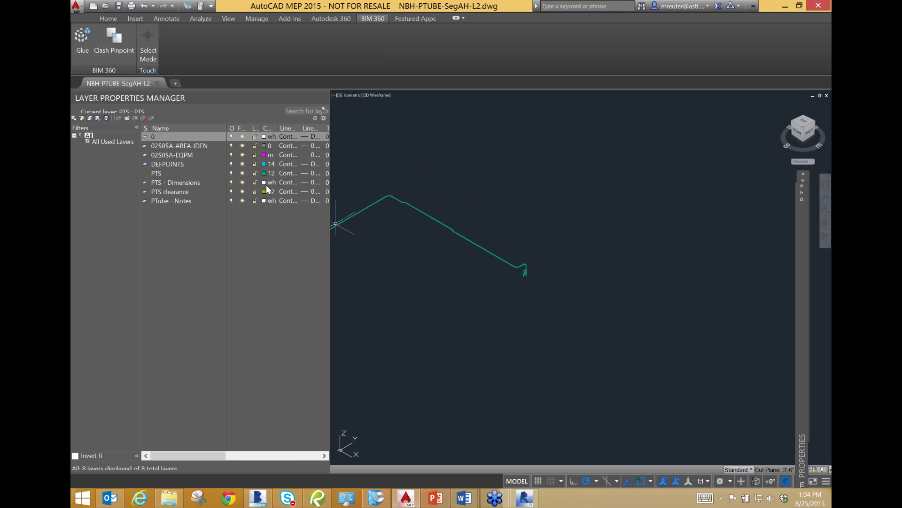
Run Clash Pinpoint and open the PTube vs Ductwork result set of the Clash Test Workflow model.
{"action": "scroll", "coordinate": [513, 205], "scroll_direction": "down", "scroll_amount": 2}
{"action": "scroll", "coordinate": [470, 205], "scroll_direction": "up", "scroll_amount": 3}
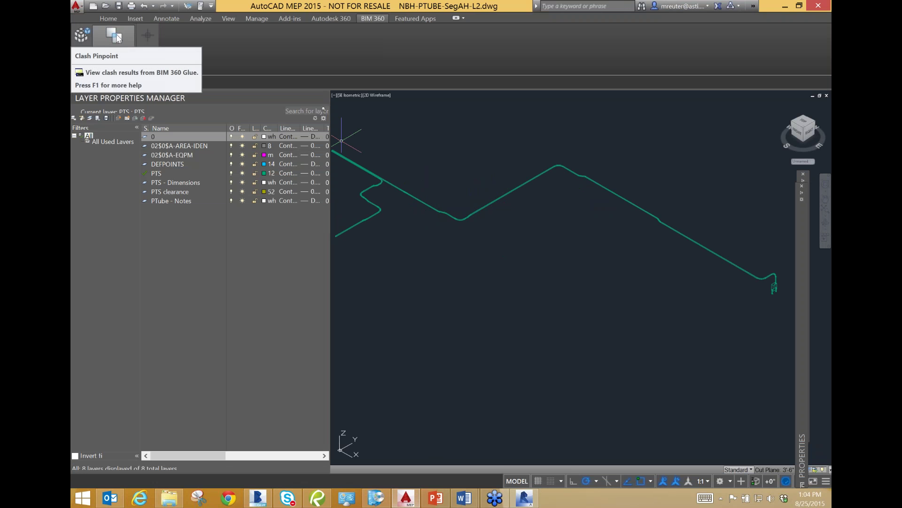
{"action": "left_click", "coordinate": [335, 19]}
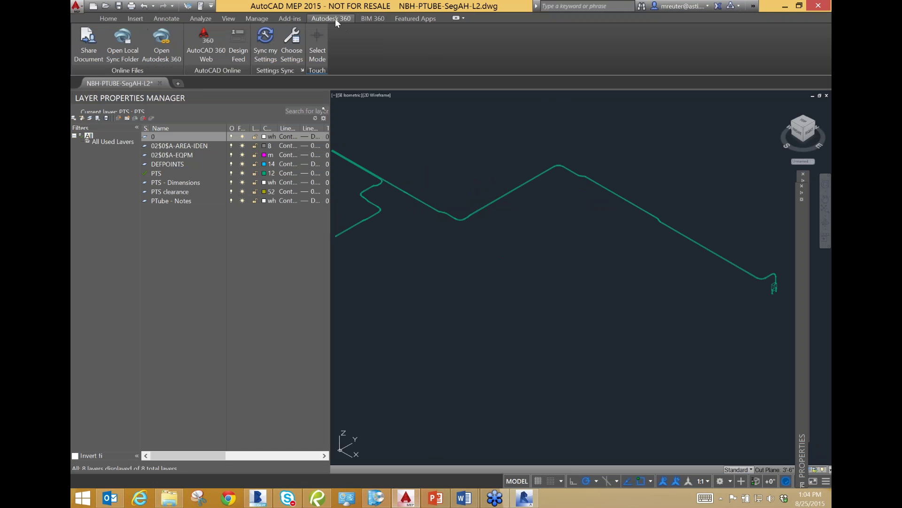
{"action": "left_click", "coordinate": [371, 19]}
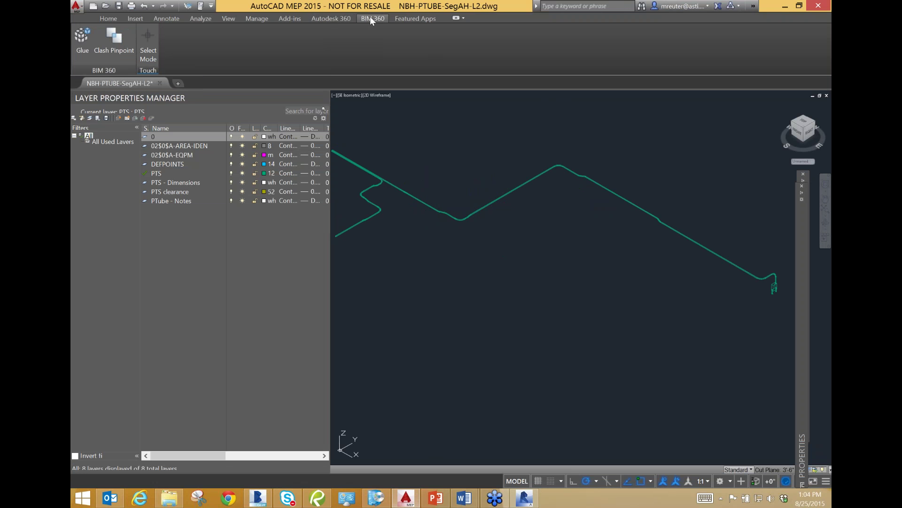
{"action": "left_click", "coordinate": [116, 44]}
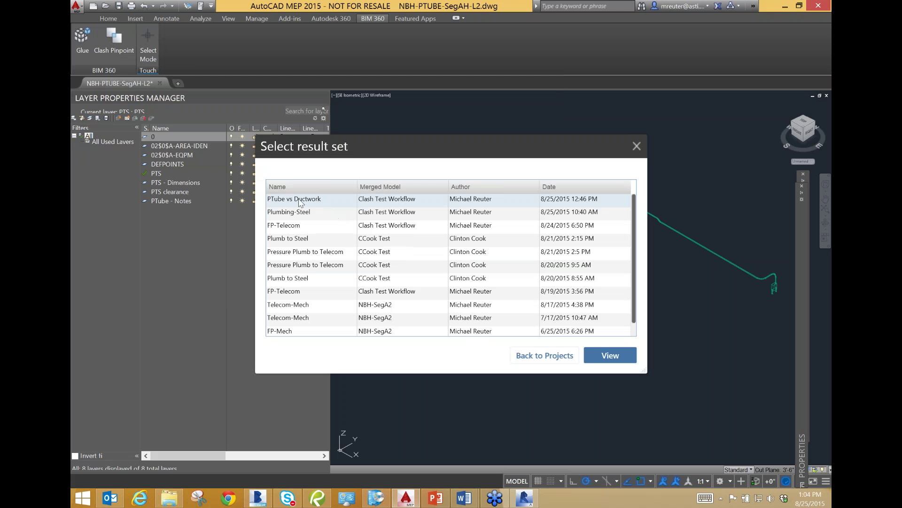
{"action": "left_click", "coordinate": [299, 201]}
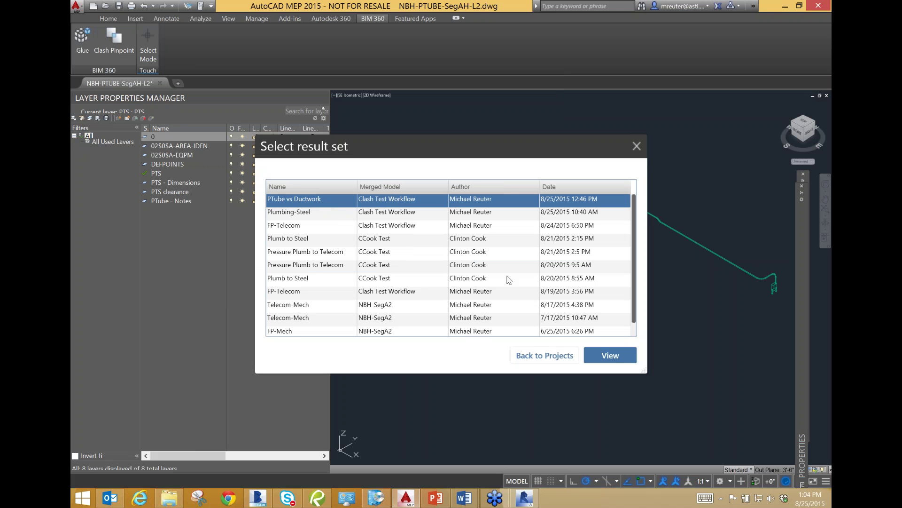
{"action": "left_click", "coordinate": [616, 358]}
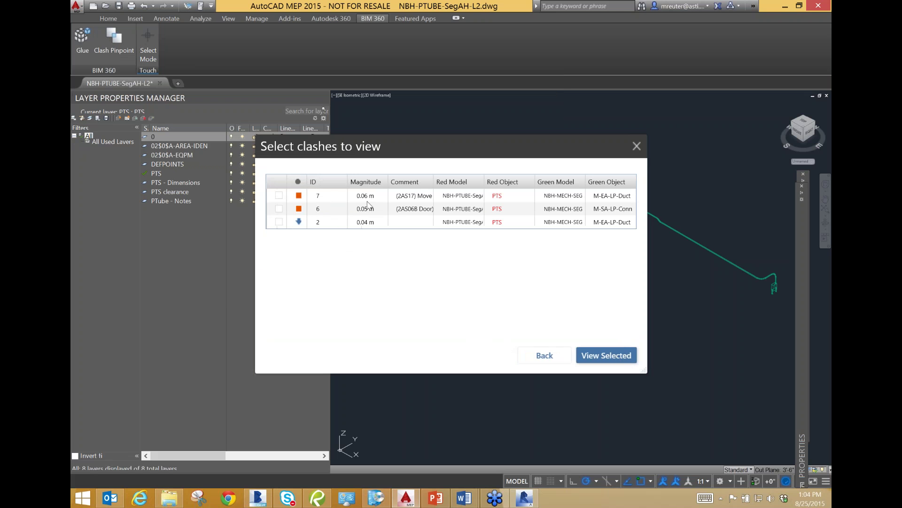
Pinpoint only clash 7 in the drawing, move the clash list off the tube and widen its Comment column.
{"action": "left_click", "coordinate": [281, 205]}
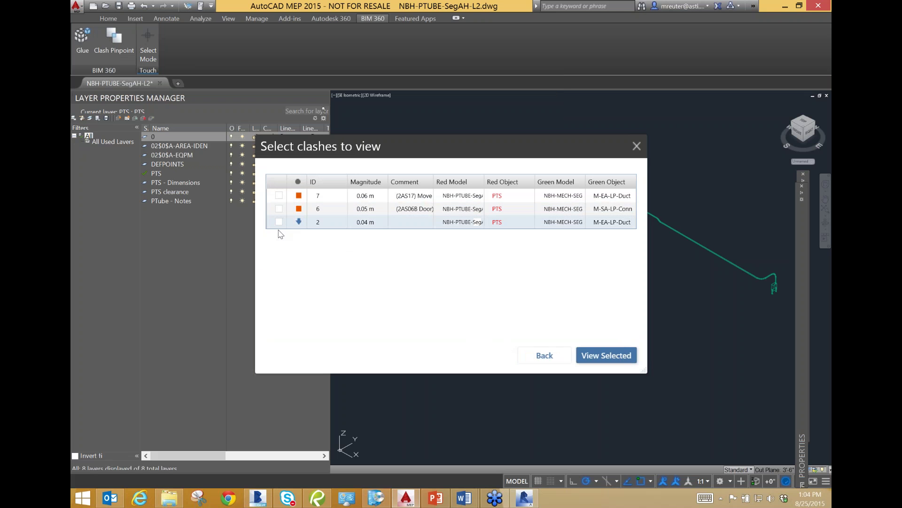
{"action": "left_click", "coordinate": [279, 223]}
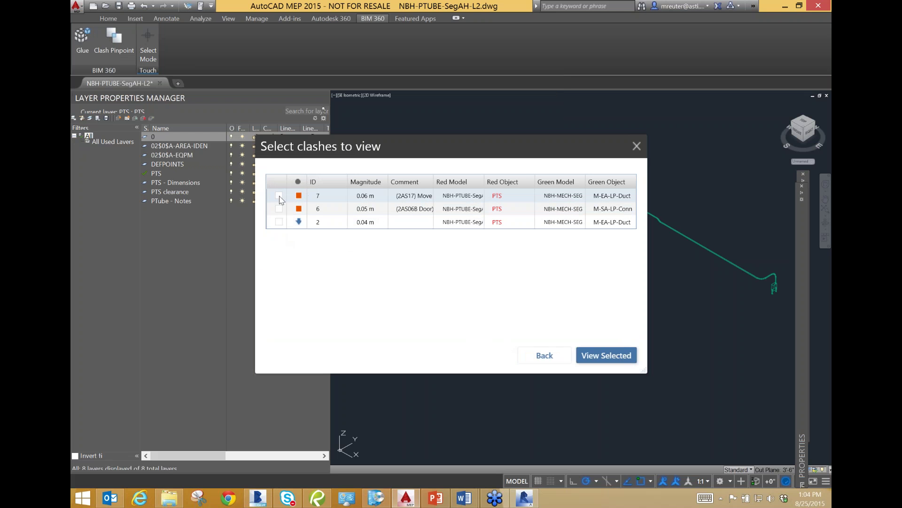
{"action": "left_click", "coordinate": [280, 195]}
{"action": "left_click", "coordinate": [608, 355]}
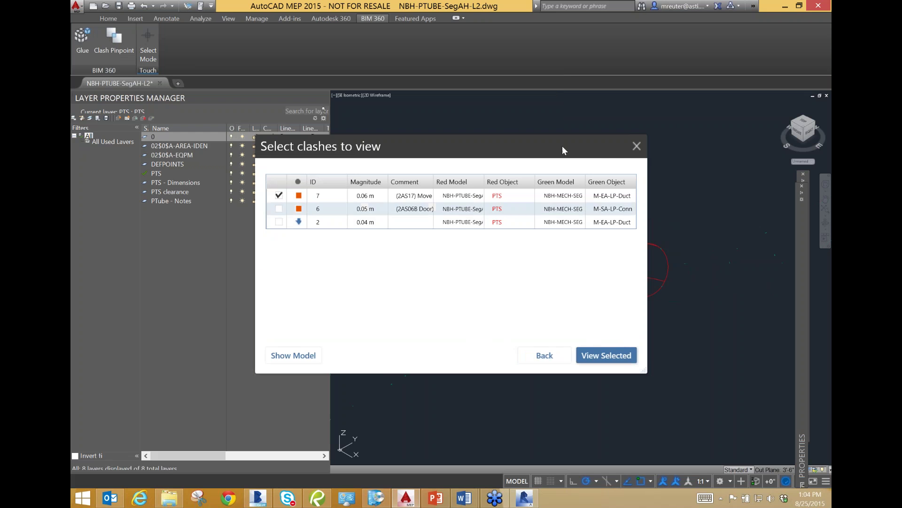
{"action": "left_click_drag", "start_coordinate": [529, 149], "coordinate": [315, 133]}
{"action": "left_click_drag", "start_coordinate": [220, 167], "coordinate": [262, 167]}
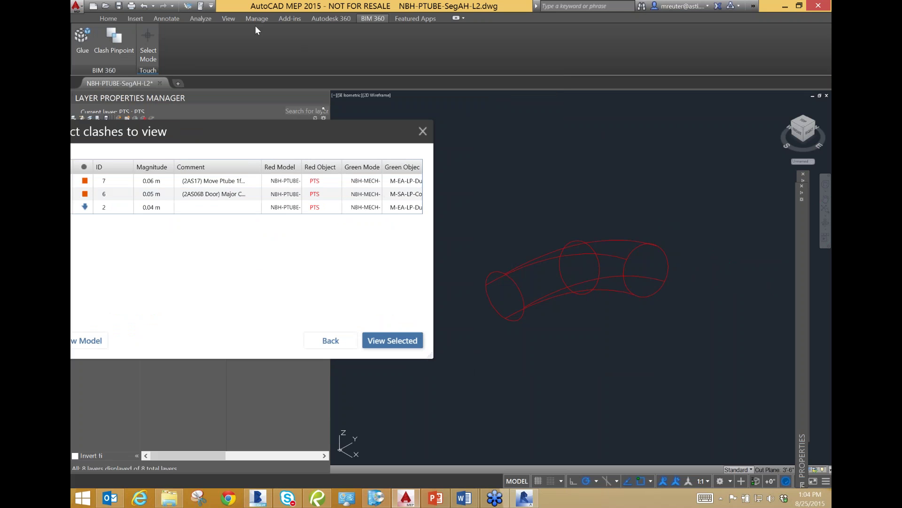
Draw a freehand revision cloud around the isolated tube bend of clash 7.
{"action": "left_click", "coordinate": [174, 18]}
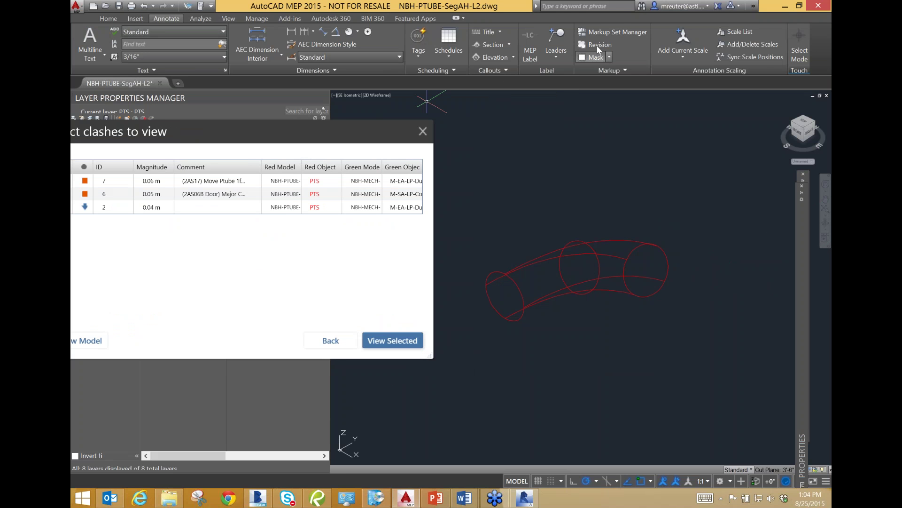
{"action": "left_click", "coordinate": [688, 203]}
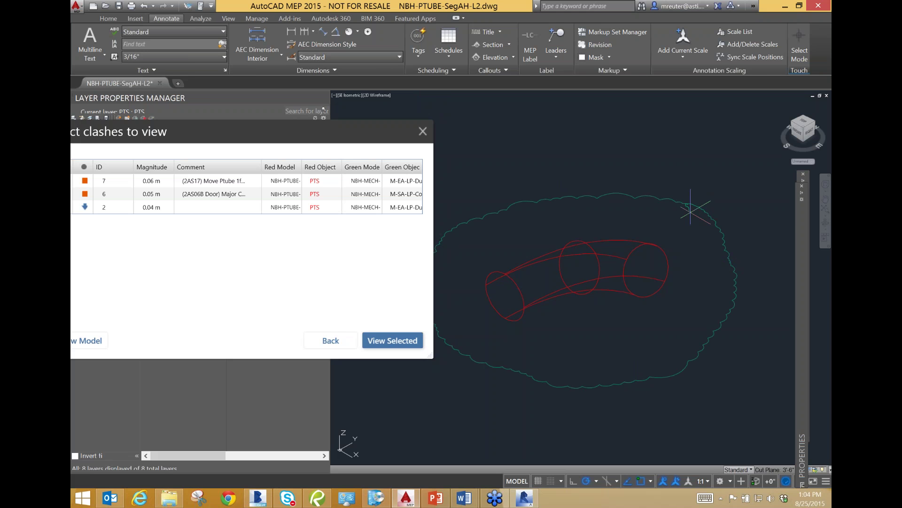
{"action": "scroll", "coordinate": [690, 211], "scroll_direction": "up", "scroll_amount": 5}
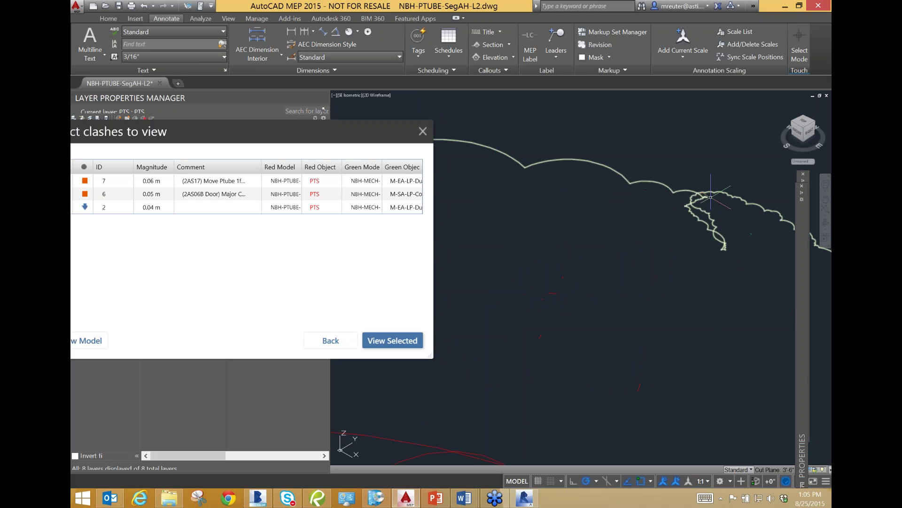
{"action": "scroll", "coordinate": [599, 261], "scroll_direction": "down", "scroll_amount": 5}
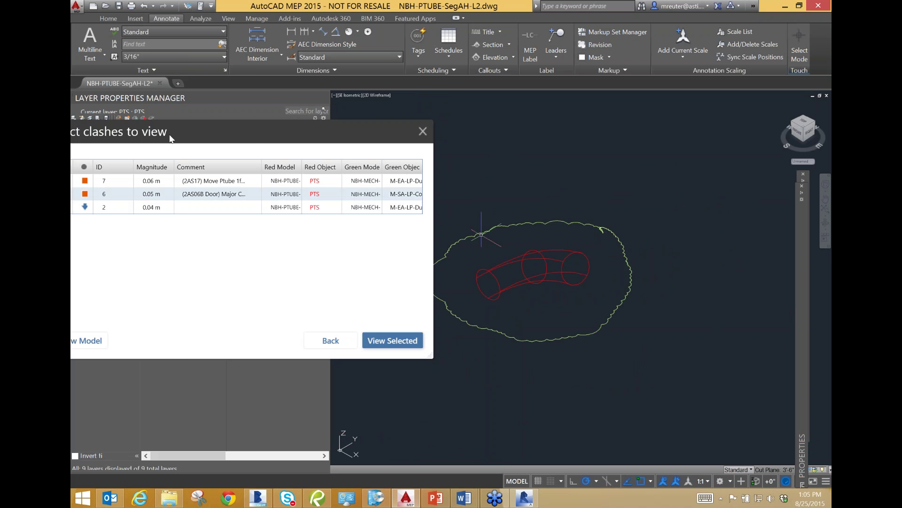
Pinpoint only clash 6 in the drawing and move the clash list clear of the isolated tube.
{"action": "left_click", "coordinate": [223, 237]}
{"action": "left_click", "coordinate": [223, 224]}
{"action": "left_click", "coordinate": [223, 225]}
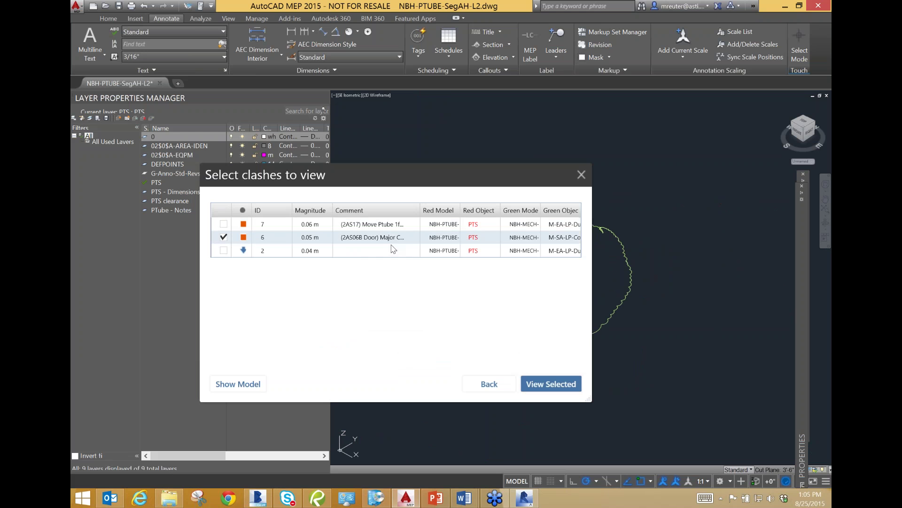
{"action": "left_click", "coordinate": [223, 237]}
{"action": "left_click", "coordinate": [224, 237]}
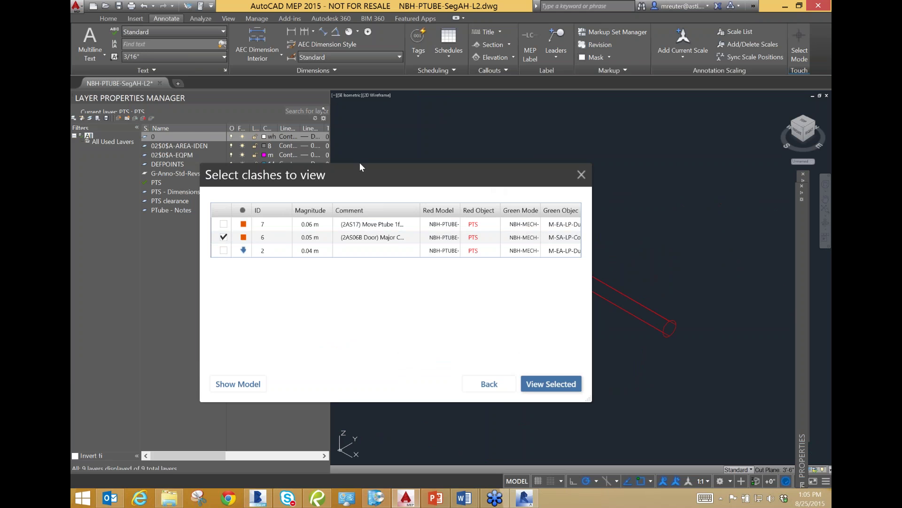
{"action": "left_click_drag", "start_coordinate": [360, 169], "coordinate": [111, 153]}
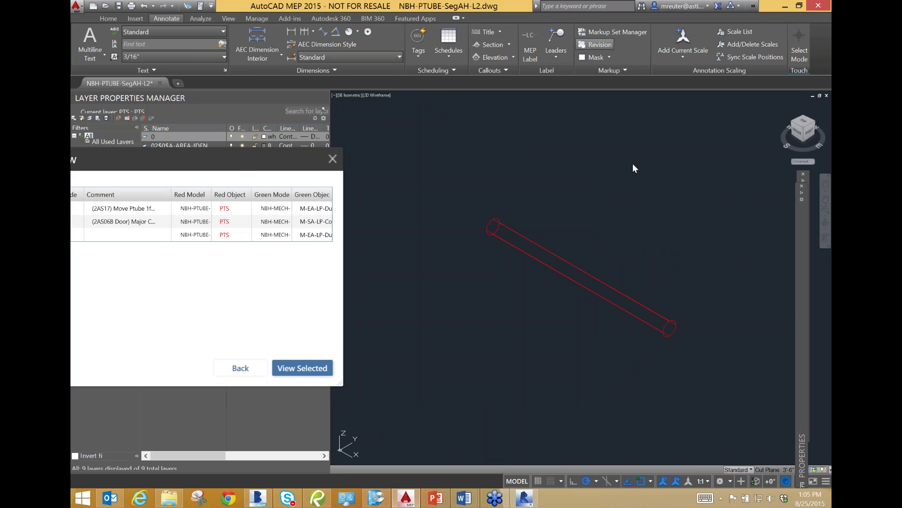
Draw a freehand revision cloud around the isolated straight tube of clash 6.
{"action": "left_click", "coordinate": [594, 238]}
{"action": "left_click", "coordinate": [501, 185]}
{"action": "key", "text": "Escape"}
{"action": "left_click", "coordinate": [563, 204]}
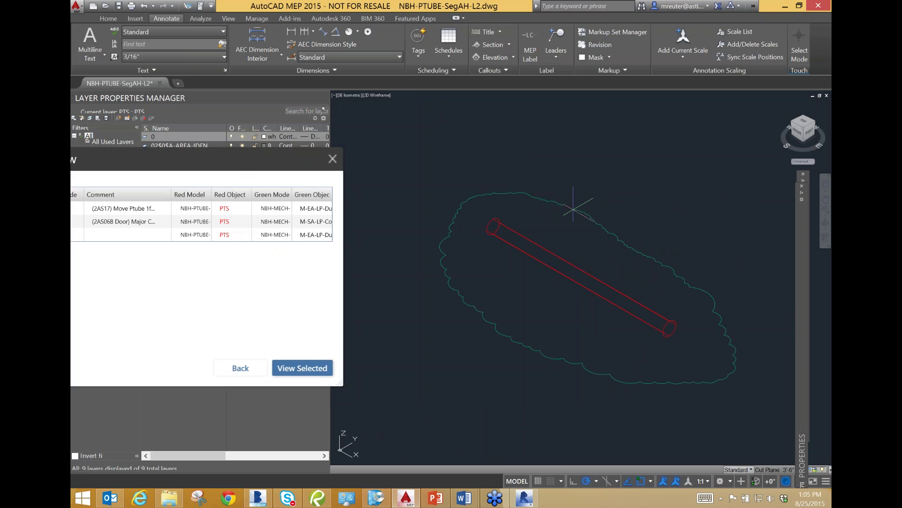
Show the full pneumatic tube model again and close the clash list.
{"action": "left_click_drag", "start_coordinate": [301, 157], "coordinate": [472, 132]}
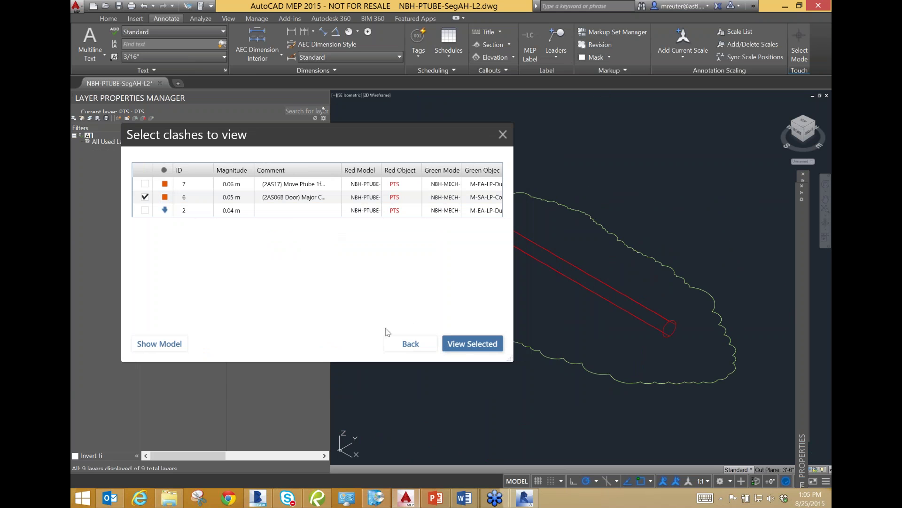
{"action": "left_click", "coordinate": [160, 343]}
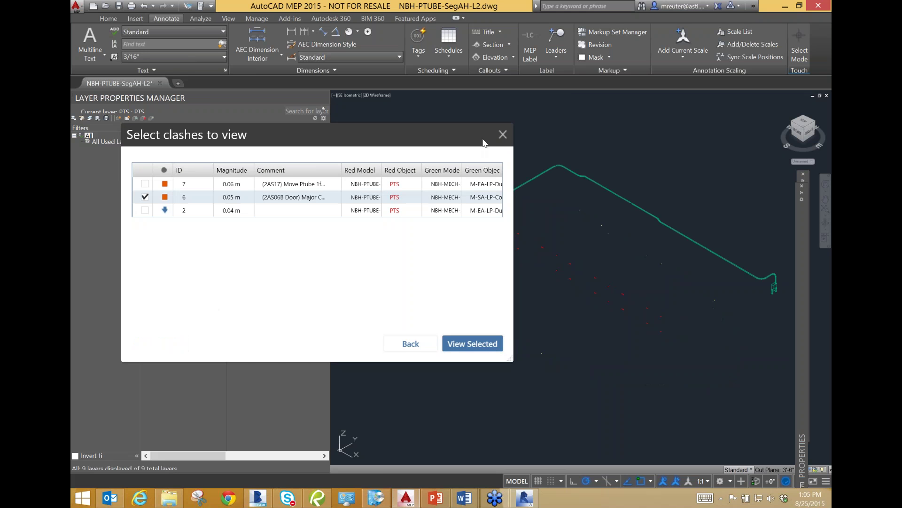
{"action": "left_click", "coordinate": [503, 136]}
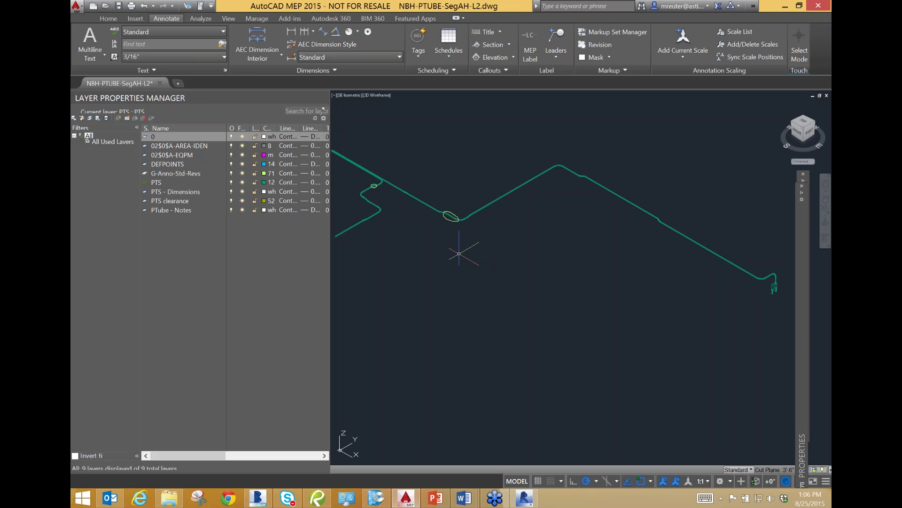
{"action": "scroll", "coordinate": [429, 245], "scroll_direction": "down", "scroll_amount": 2}
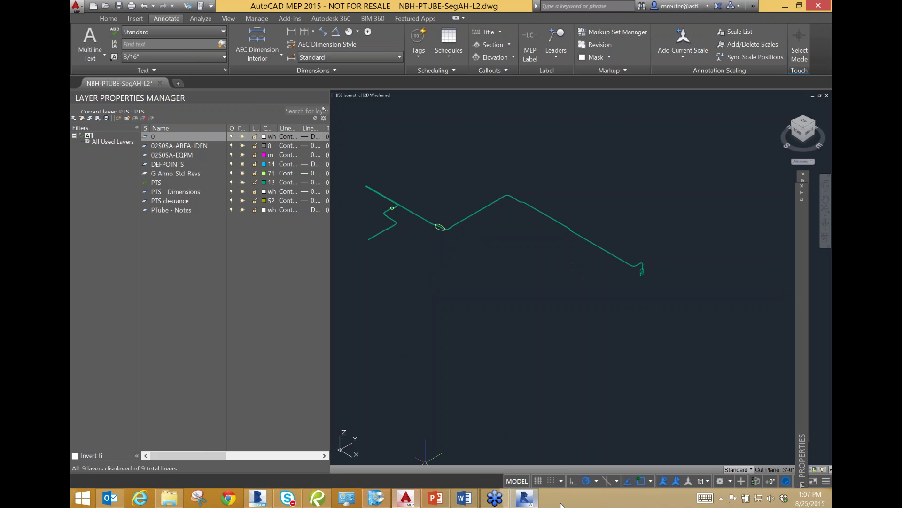
Switch to Revit and try to pinpoint clash 2 from the Plumb to Steel result set dated 8/20/2015 8:55 AM.
{"action": "left_click", "coordinate": [530, 504]}
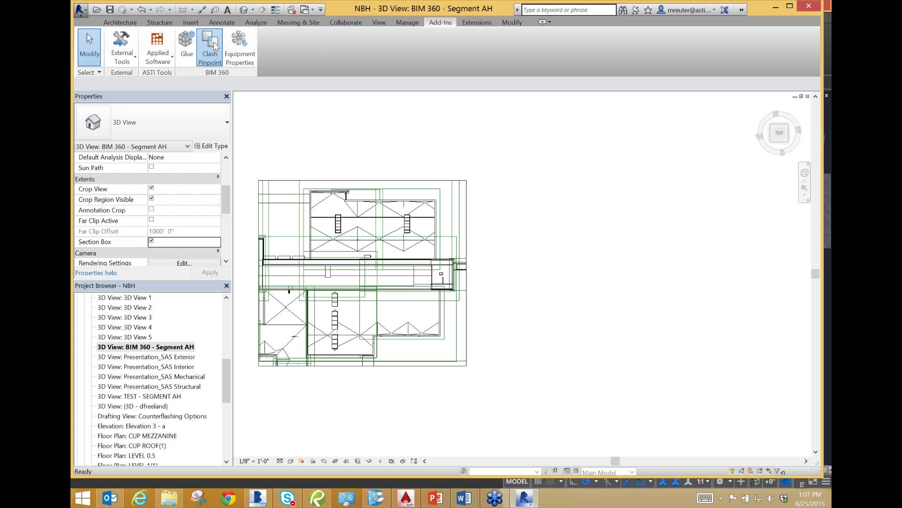
{"action": "left_click", "coordinate": [216, 44]}
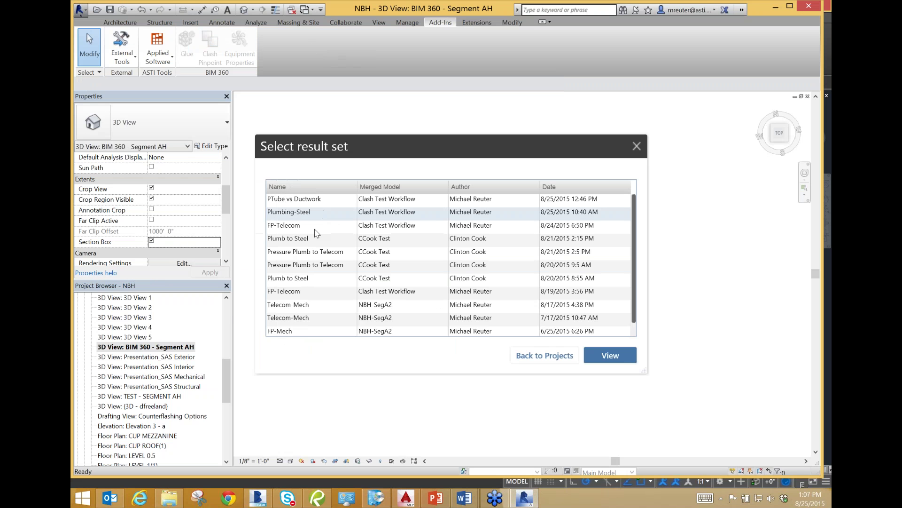
{"action": "left_click", "coordinate": [309, 280]}
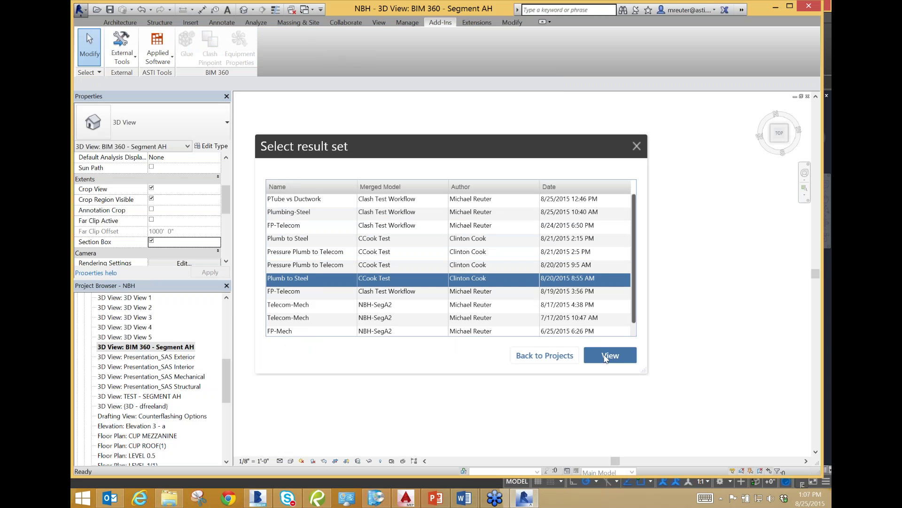
{"action": "left_click", "coordinate": [607, 357]}
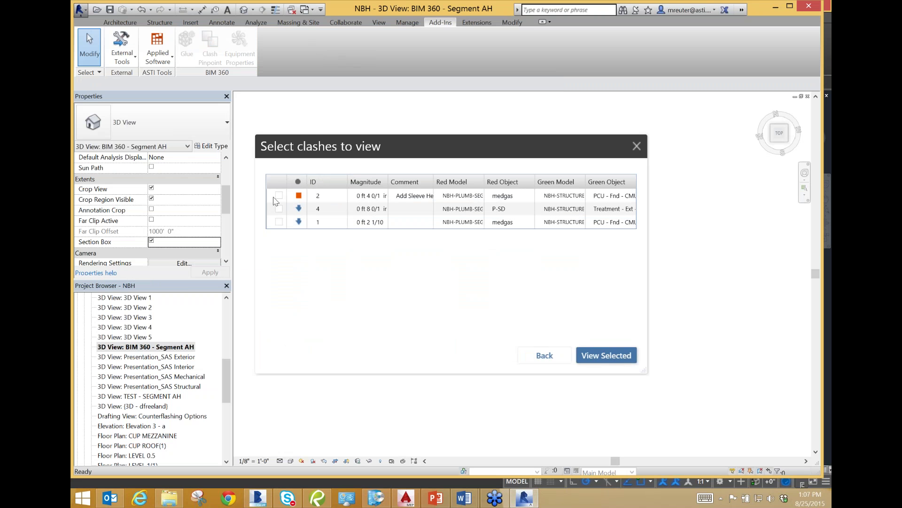
{"action": "left_click", "coordinate": [280, 197]}
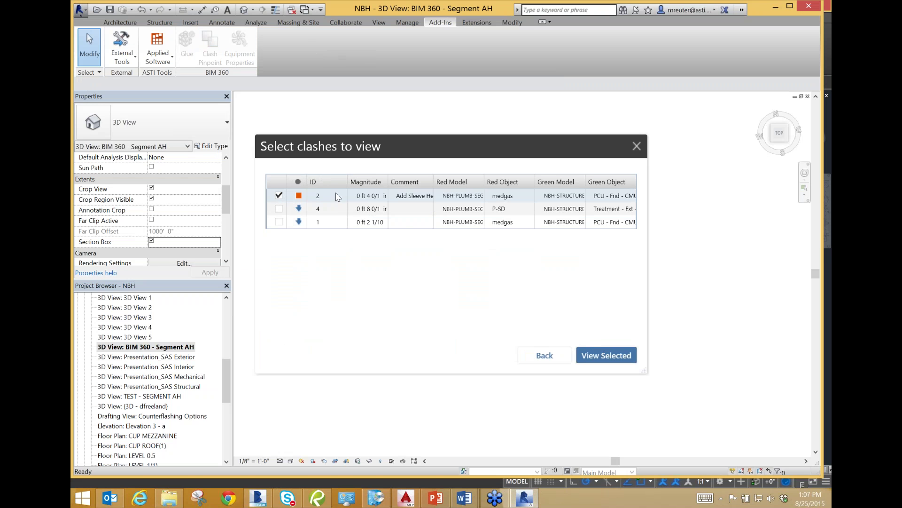
{"action": "left_click", "coordinate": [596, 354]}
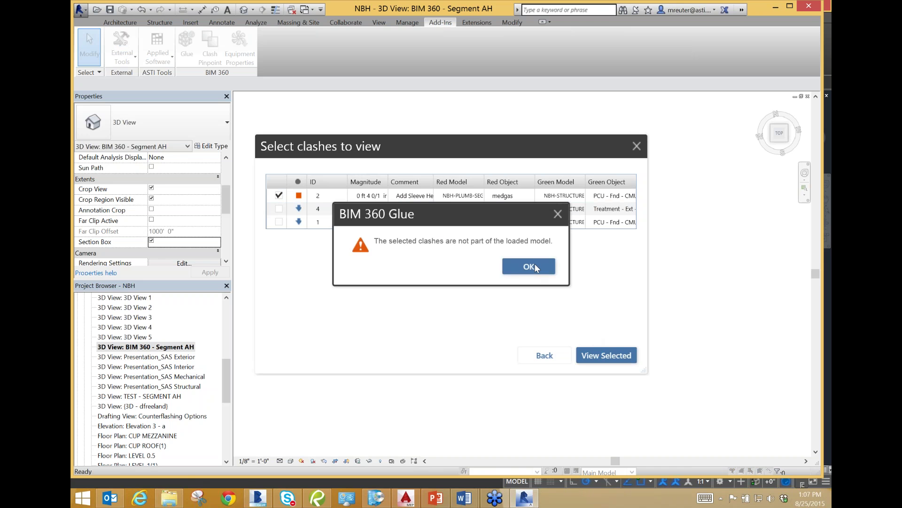
Dismiss the warning, reload the Plumb to Steel clashes from 8/20/2015 8:55 AM, mark clash 2, and close the clash list.
{"action": "left_click", "coordinate": [535, 265]}
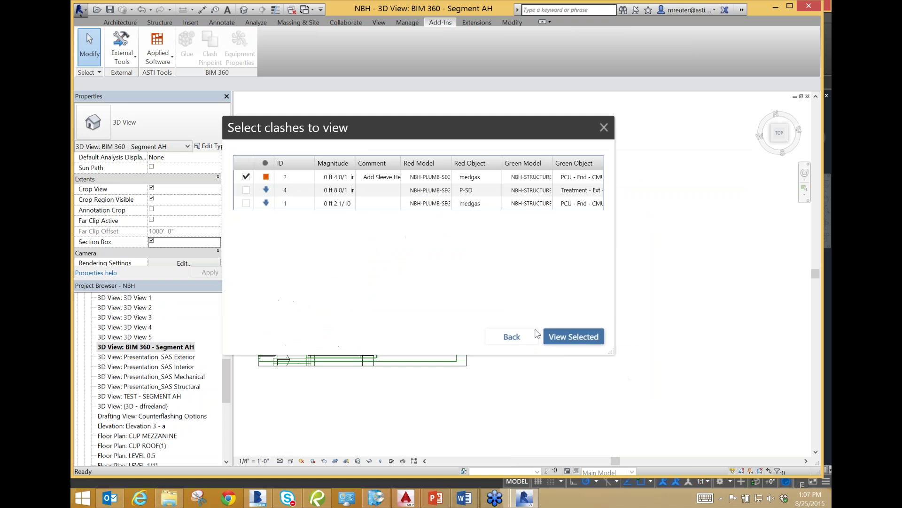
{"action": "left_click", "coordinate": [519, 336]}
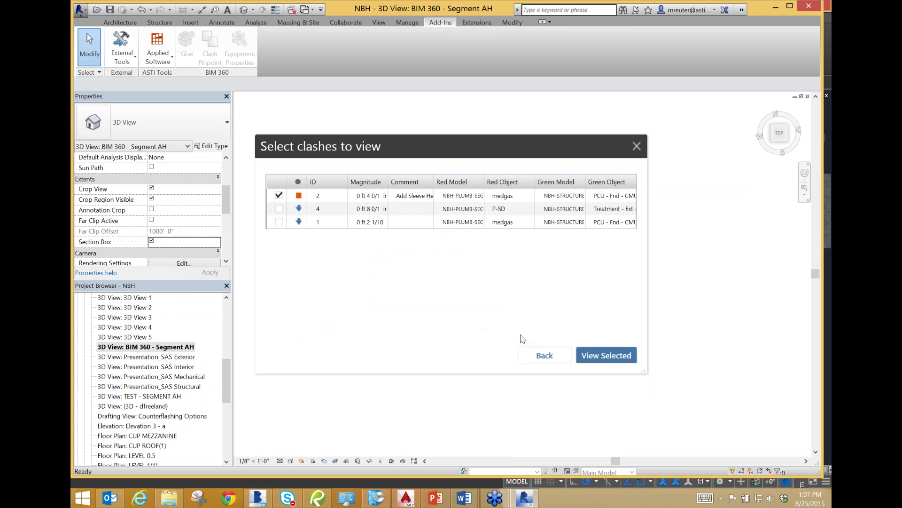
{"action": "scroll", "coordinate": [342, 284], "scroll_direction": "down", "scroll_amount": 1}
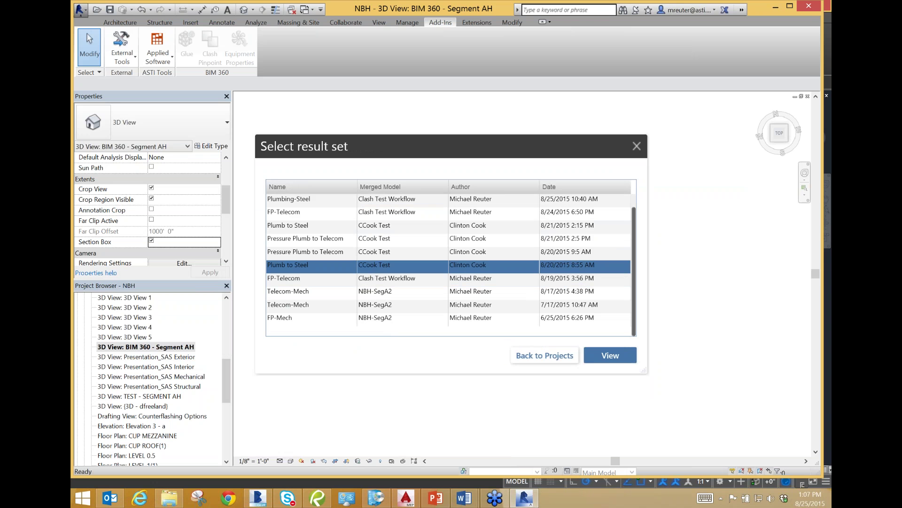
{"action": "left_click", "coordinate": [608, 356]}
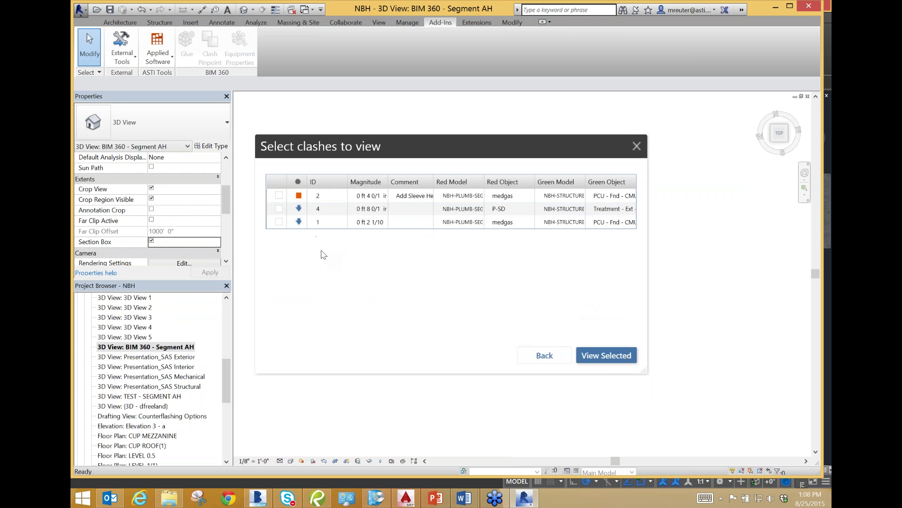
{"action": "left_click", "coordinate": [279, 197]}
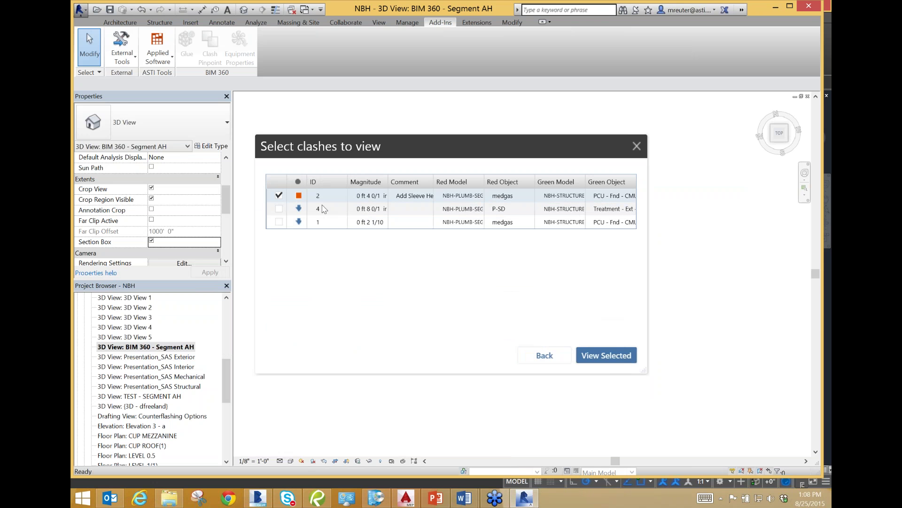
{"action": "left_click", "coordinate": [637, 146]}
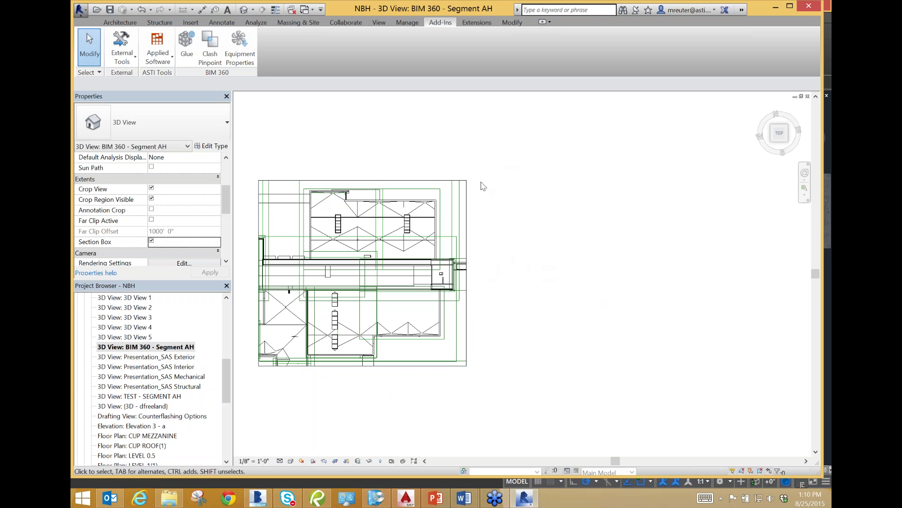
Switch to BIM 360 Glue and review the advanced program options without saving any changes.
{"action": "left_click", "coordinate": [553, 354]}
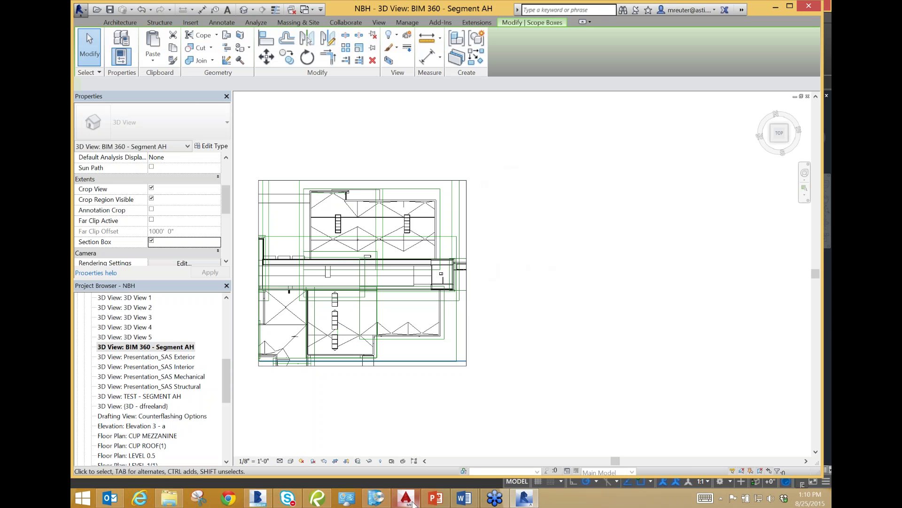
{"action": "mouse_move", "coordinate": [413, 503]}
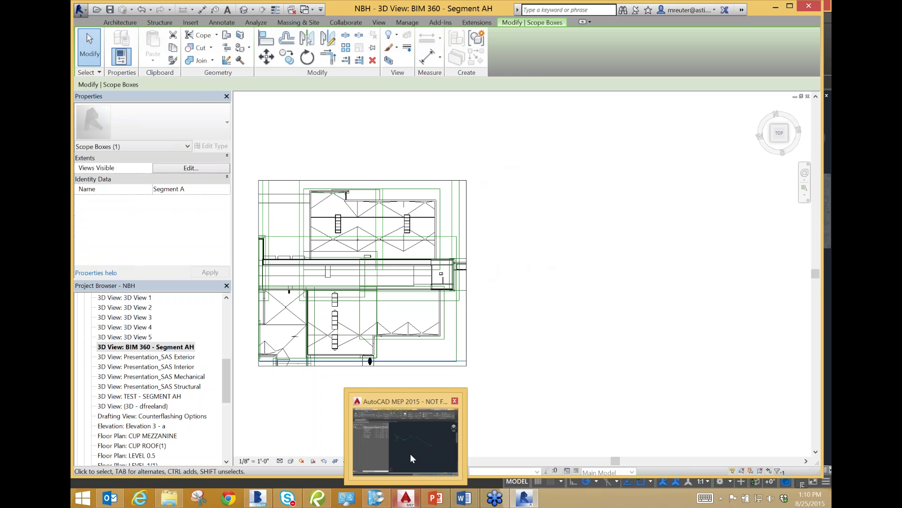
{"action": "mouse_move", "coordinate": [411, 453]}
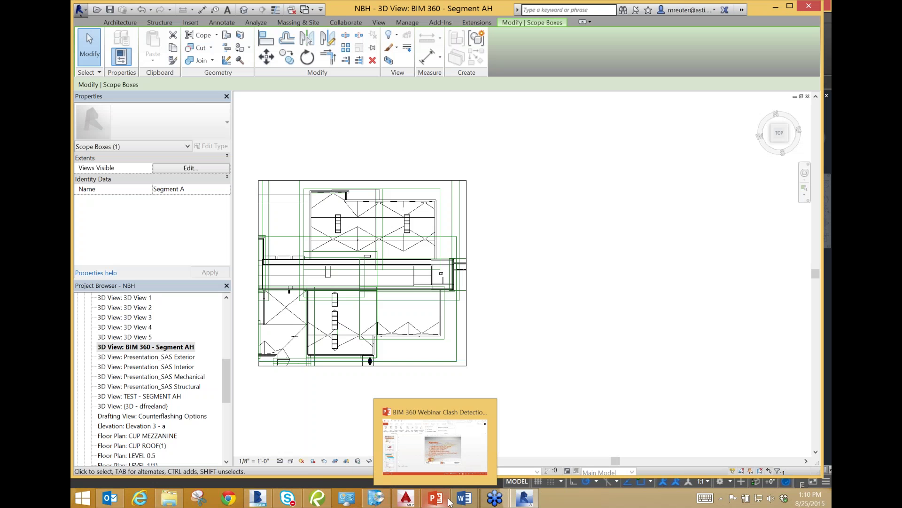
{"action": "left_click", "coordinate": [259, 499]}
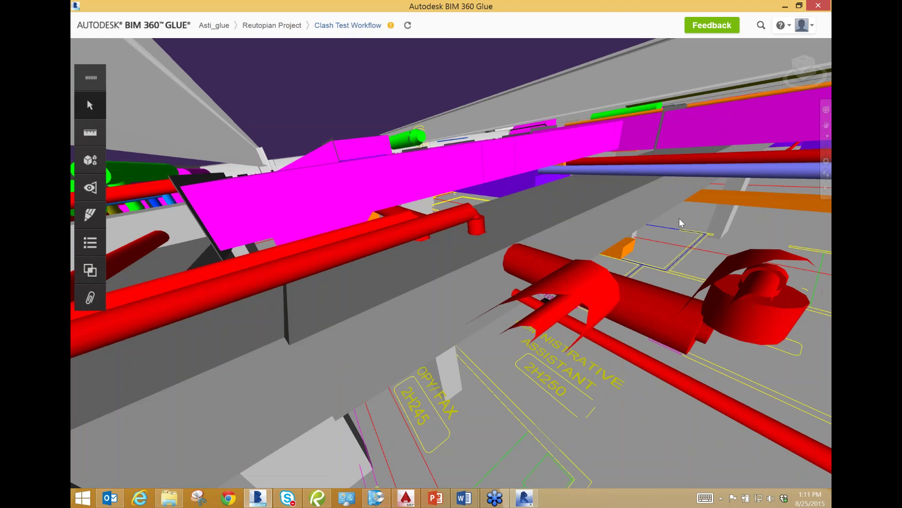
{"action": "left_click", "coordinate": [810, 28]}
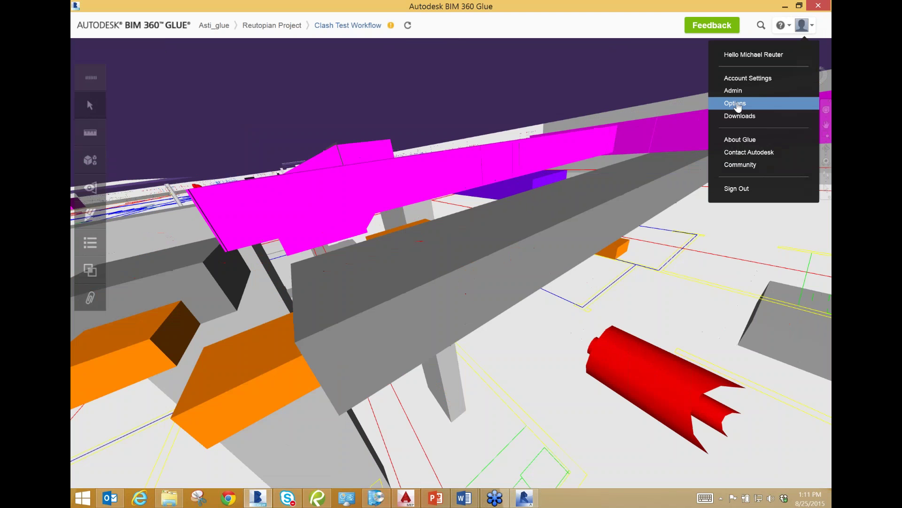
{"action": "left_click", "coordinate": [738, 103]}
{"action": "left_click", "coordinate": [510, 118]}
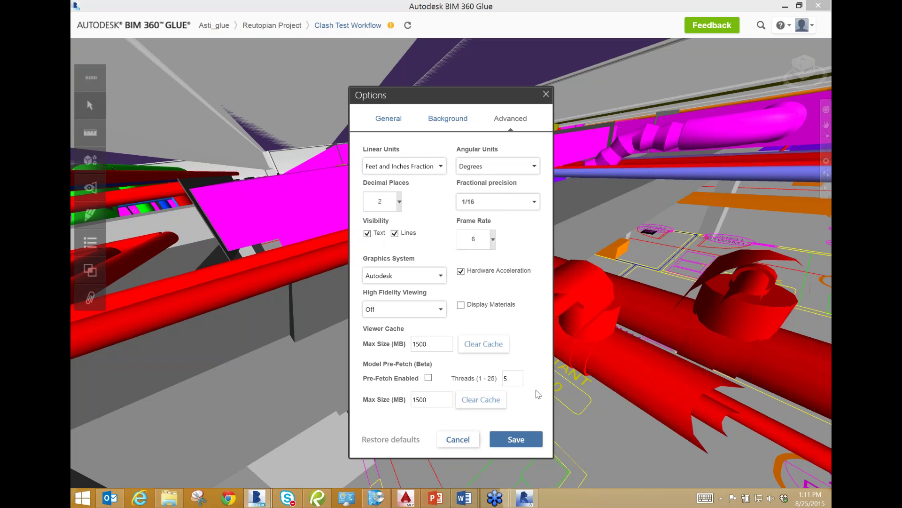
{"action": "left_click", "coordinate": [456, 440]}
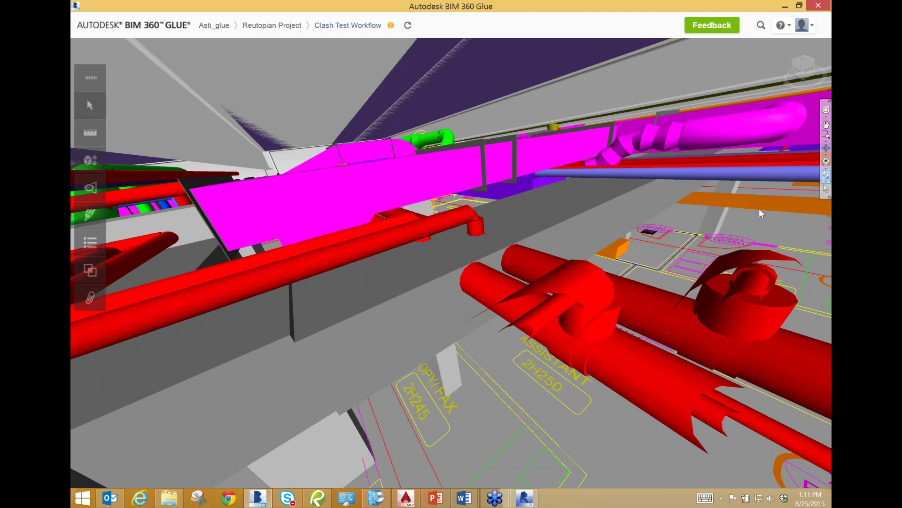
Walk through the Clash Test Workflow model to inspect the red pipes and the yellow duct above the purple diffuser.
{"action": "left_click_drag", "start_coordinate": [762, 213], "coordinate": [620, 332]}
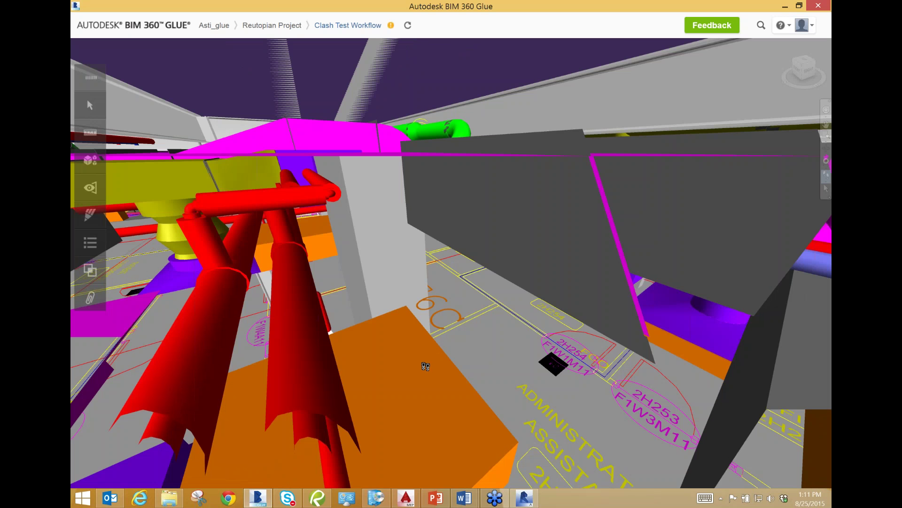
{"action": "left_click_drag", "start_coordinate": [425, 366], "coordinate": [480, 364]}
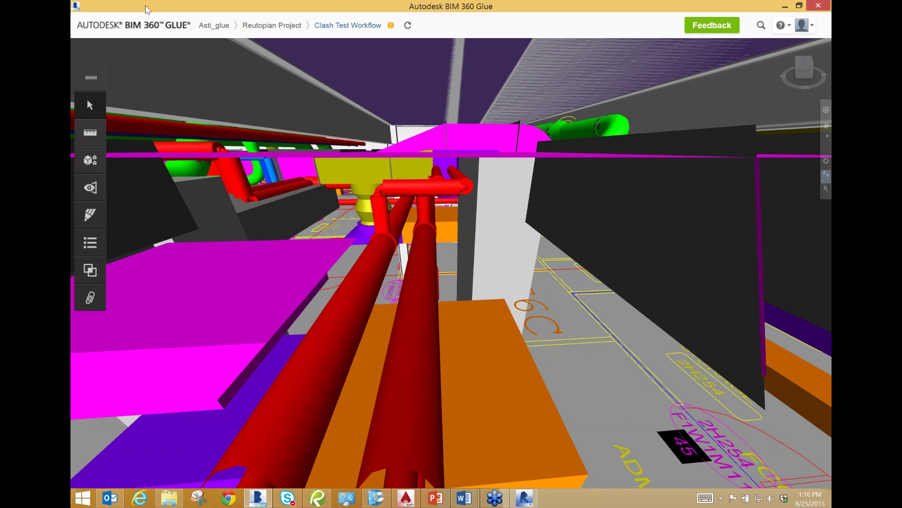
{"action": "left_click", "coordinate": [348, 26]}
{"action": "left_click", "coordinate": [395, 141]}
{"action": "left_click_drag", "start_coordinate": [409, 243], "coordinate": [549, 274]}
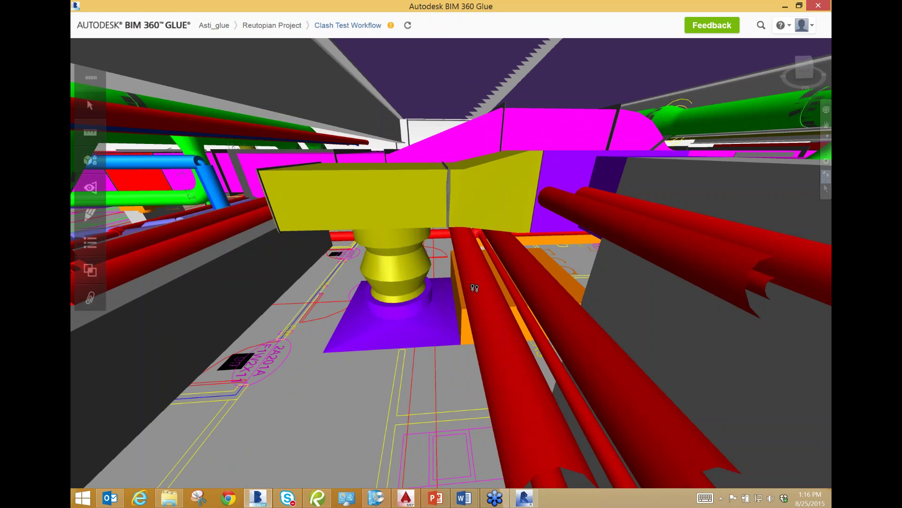
{"action": "left_click_drag", "start_coordinate": [470, 276], "coordinate": [311, 286]}
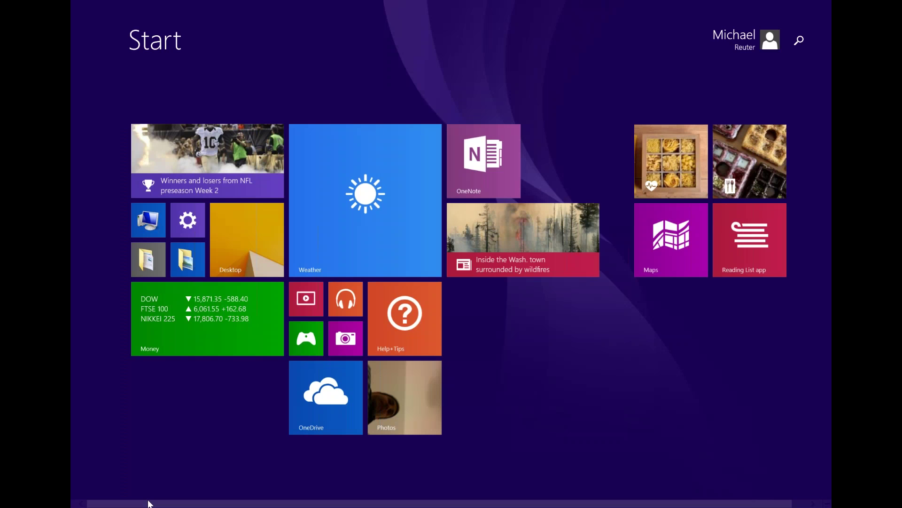
Find Navisworks Manage 2015 among the installed apps and launch it.
{"action": "scroll", "coordinate": [148, 503], "scroll_direction": "down", "scroll_amount": 5}
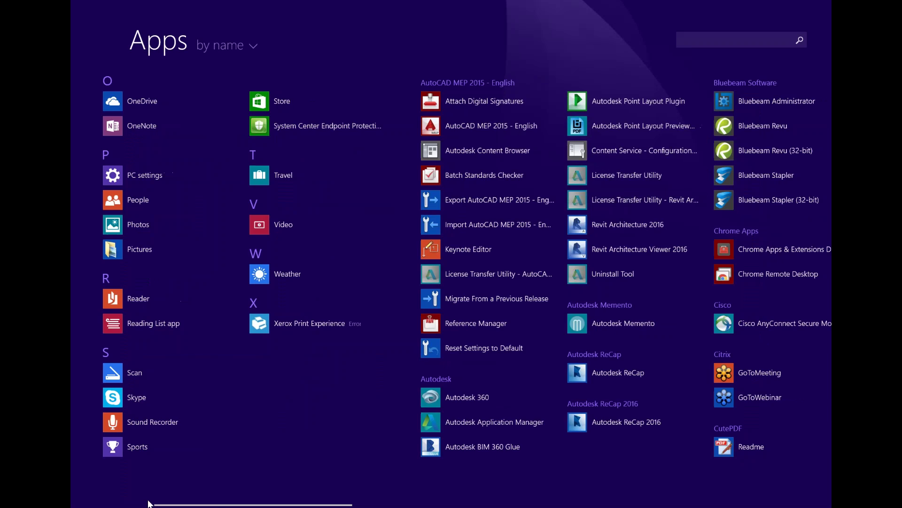
{"action": "scroll", "coordinate": [148, 503], "scroll_direction": "down", "scroll_amount": 5}
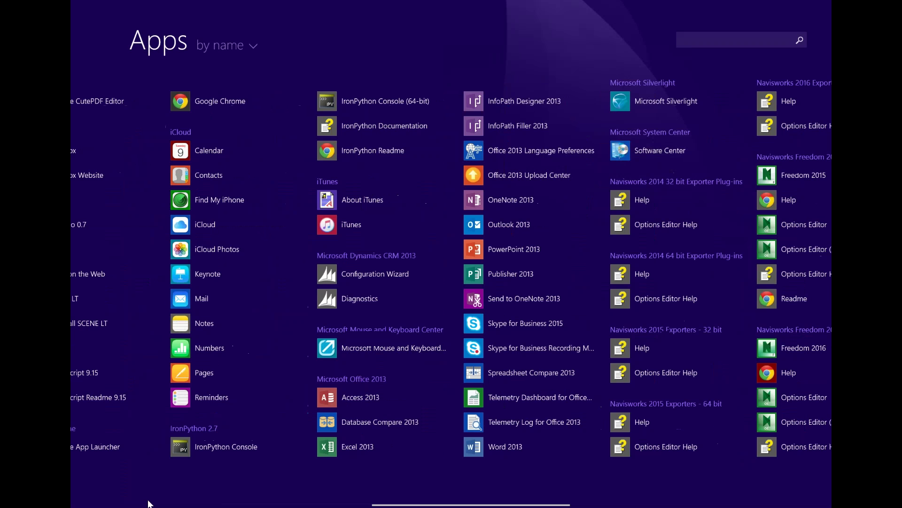
{"action": "scroll", "coordinate": [148, 503], "scroll_direction": "down", "scroll_amount": 5}
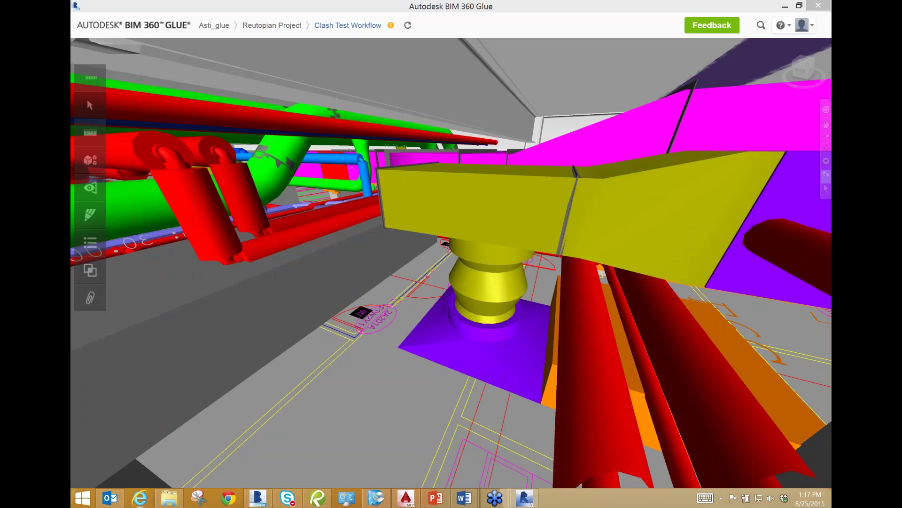
{"action": "mouse_move", "coordinate": [110, 497]}
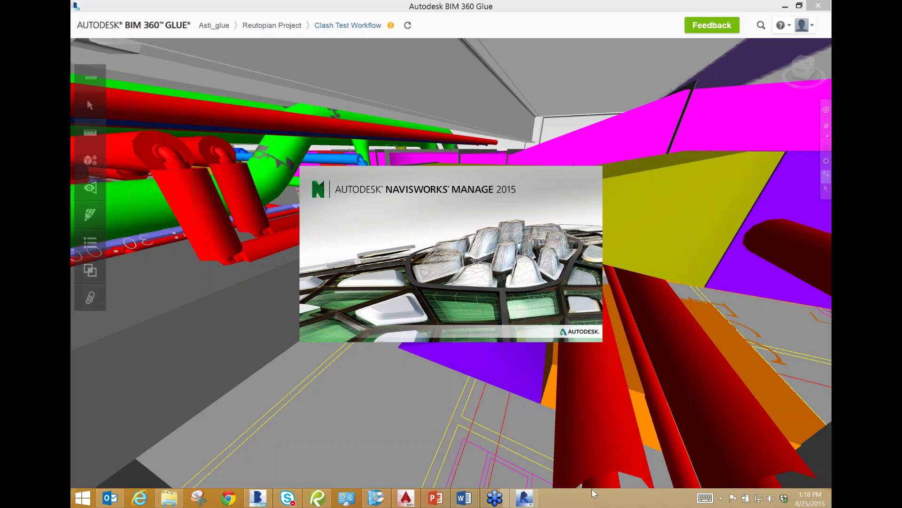
{"action": "mouse_move", "coordinate": [533, 504]}
Close the BIM 360 Webinar Clash Detection Workflow presentation in PowerPoint.
{"action": "mouse_move", "coordinate": [440, 503]}
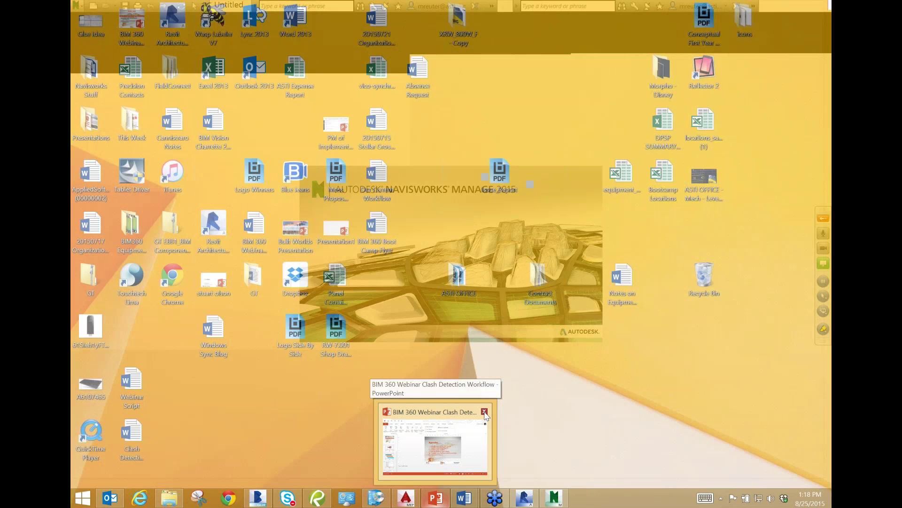
{"action": "left_click", "coordinate": [485, 412]}
{"action": "right_click", "coordinate": [435, 497]}
{"action": "key", "text": "Escape"}
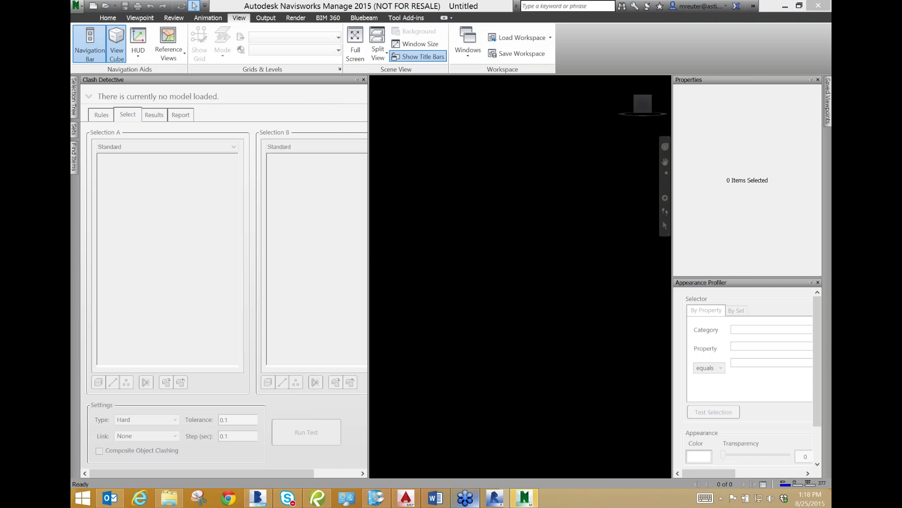
Open the recent document NBH-SegA.nwf in Navisworks Manage.
{"action": "right_click", "coordinate": [317, 497]}
{"action": "left_click", "coordinate": [309, 472]}
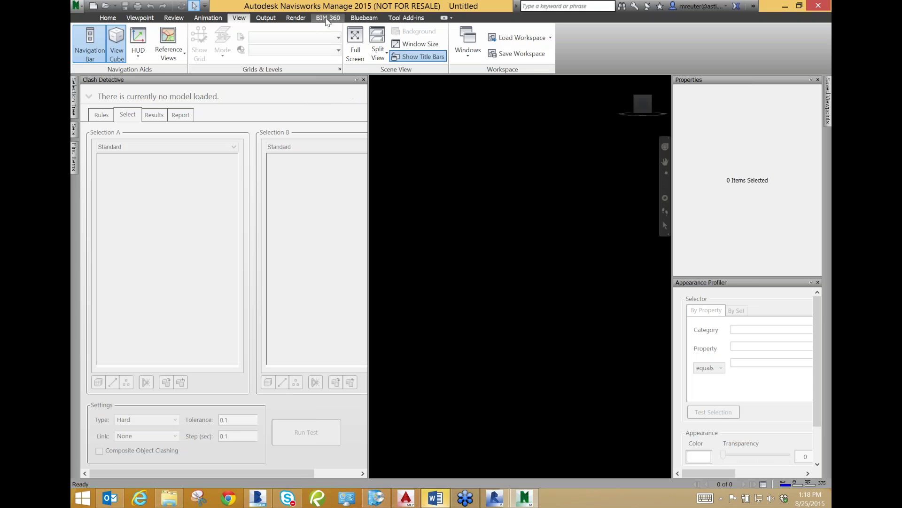
{"action": "left_click", "coordinate": [82, 7]}
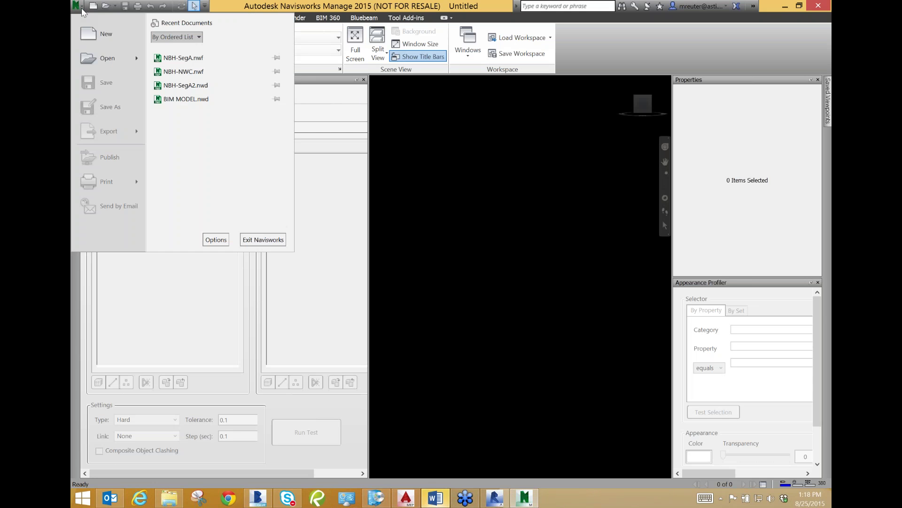
{"action": "left_click", "coordinate": [190, 59]}
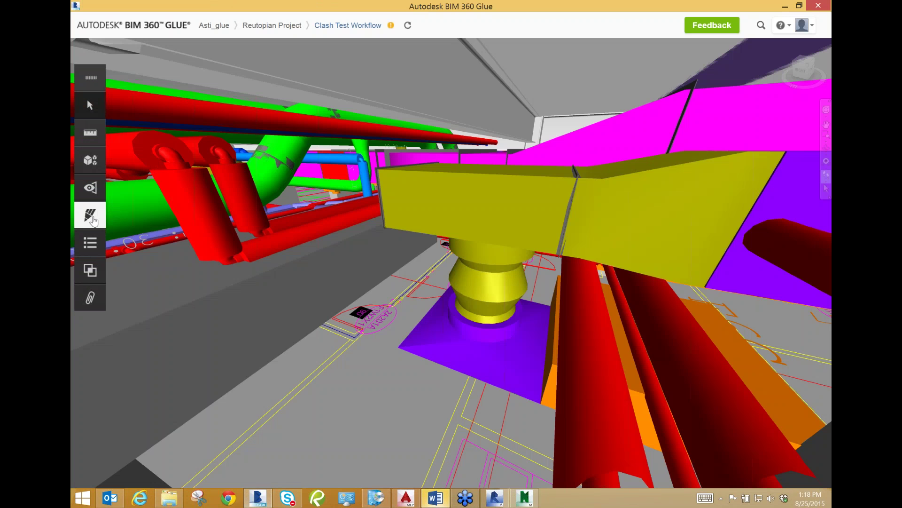
Return to BIM 360 Glue and view clash 24 in the FP-Telecom result set.
{"action": "left_click", "coordinate": [91, 271]}
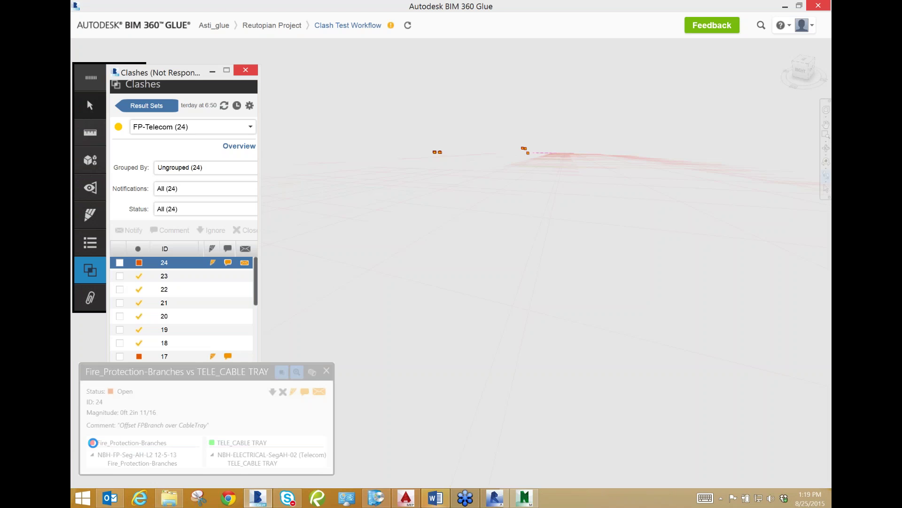
{"action": "left_click", "coordinate": [93, 442]}
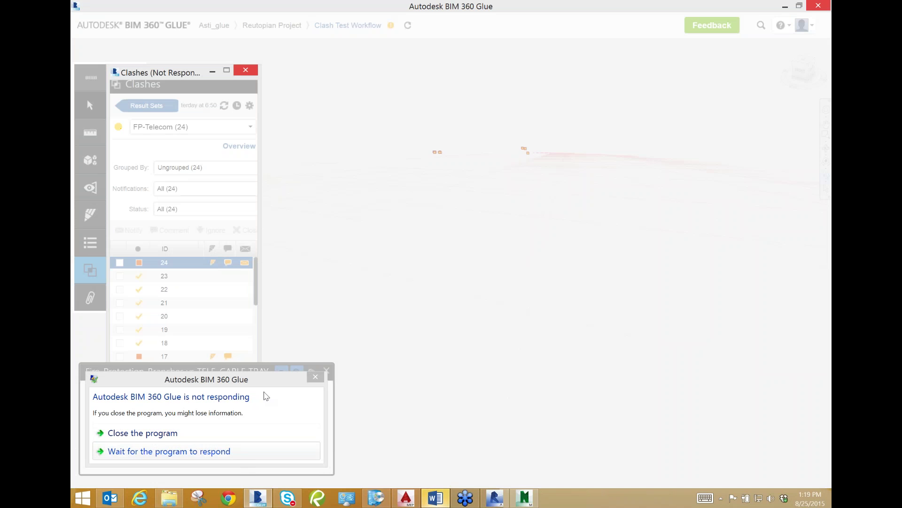
{"action": "left_click_drag", "start_coordinate": [296, 377], "coordinate": [638, 245]}
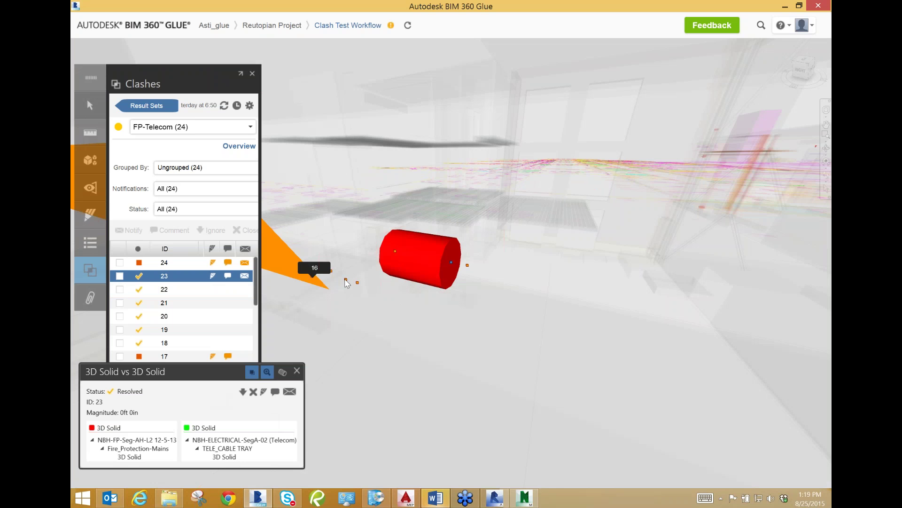
Show all model objects around resolved clash 23 with View all.
{"action": "right_click", "coordinate": [346, 282]}
{"action": "left_click", "coordinate": [381, 309]}
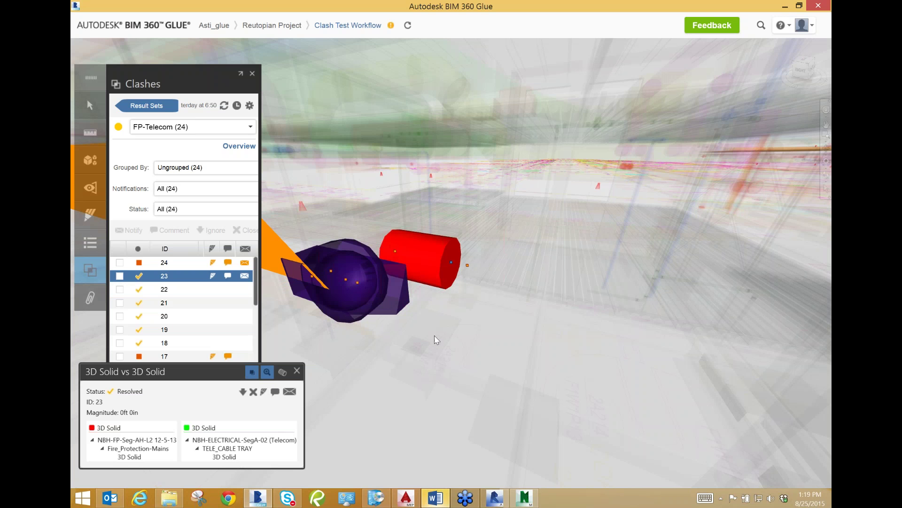
{"action": "left_click", "coordinate": [396, 224]}
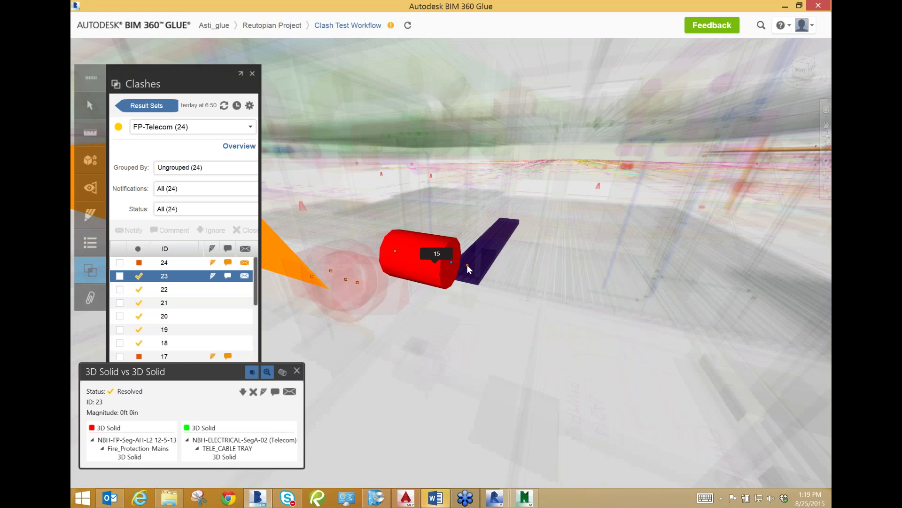
{"action": "right_click", "coordinate": [467, 265]}
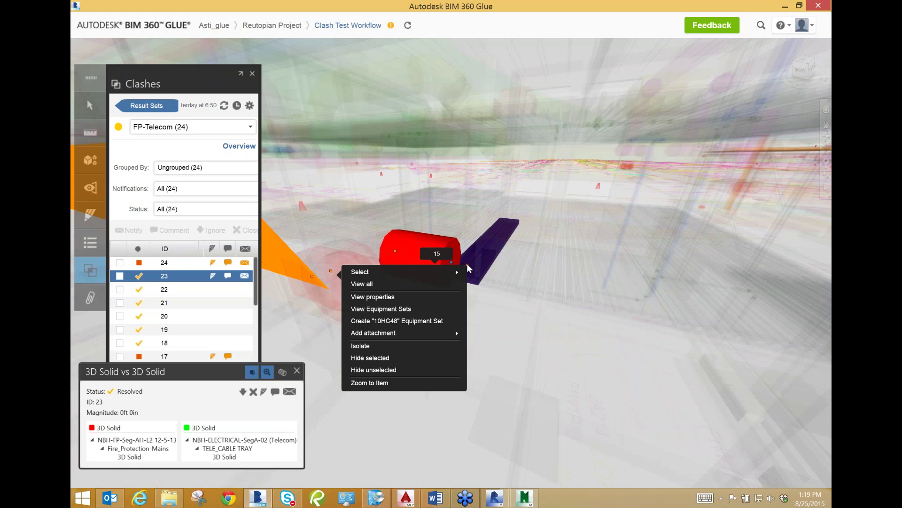
{"action": "left_click", "coordinate": [370, 286]}
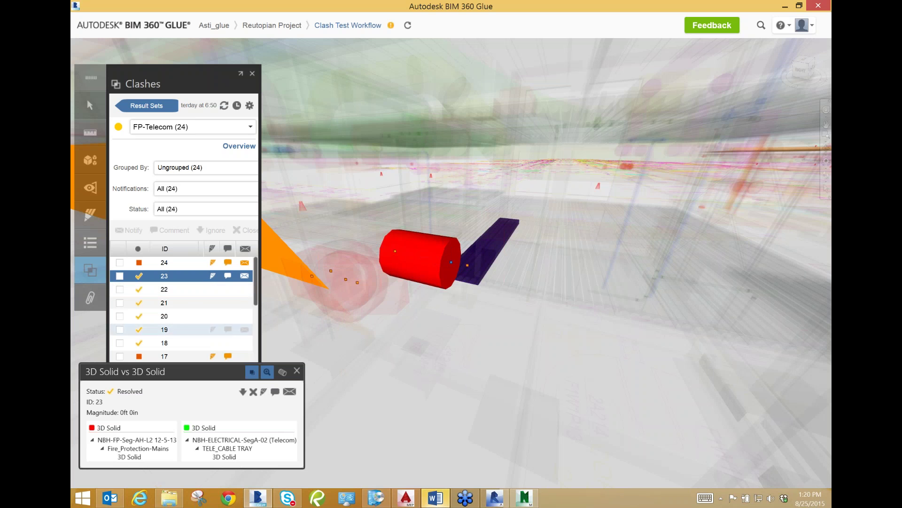
View clash 15 from the FP-Telecom clash list.
{"action": "left_click", "coordinate": [256, 284]}
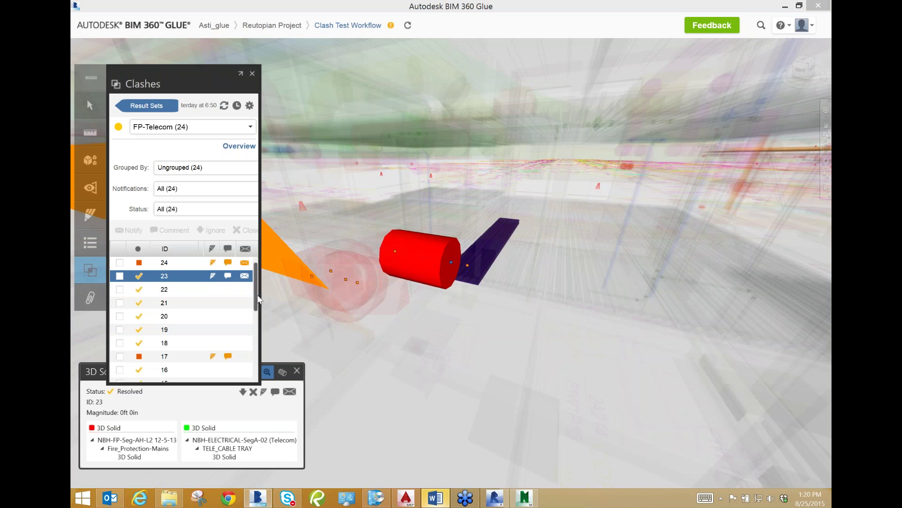
{"action": "scroll", "coordinate": [257, 299], "scroll_direction": "down", "scroll_amount": 1}
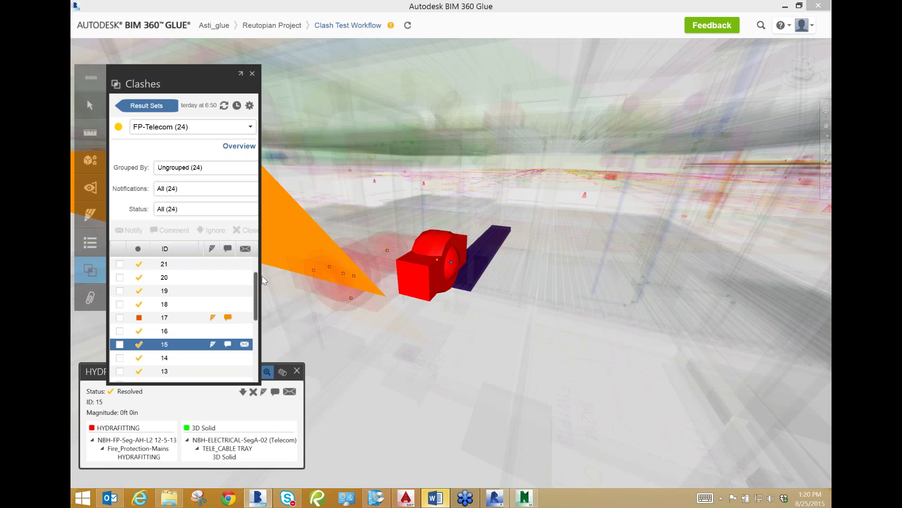
Switch to Navisworks Manage, start gluing NBH-SegA.nwf to BIM 360 and set the host to Asti_glue.
{"action": "left_click", "coordinate": [525, 498]}
{"action": "left_click", "coordinate": [384, 18]}
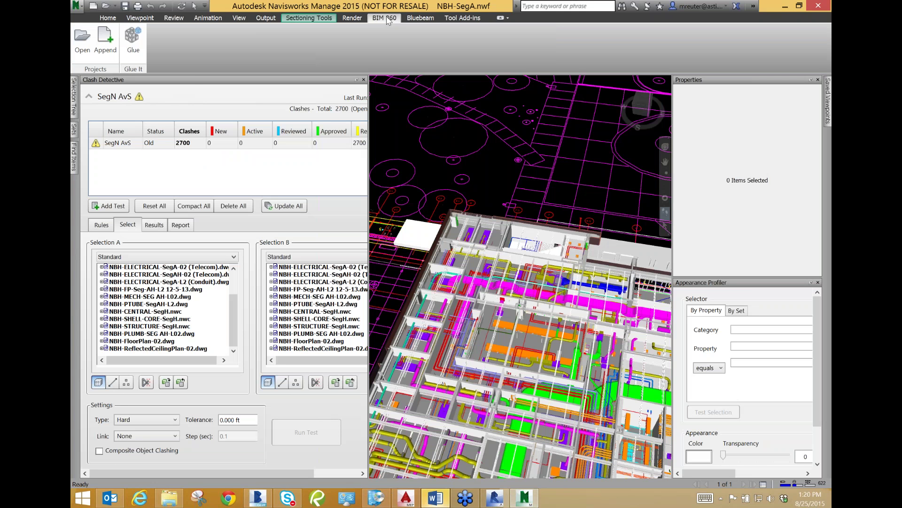
{"action": "left_click", "coordinate": [137, 46]}
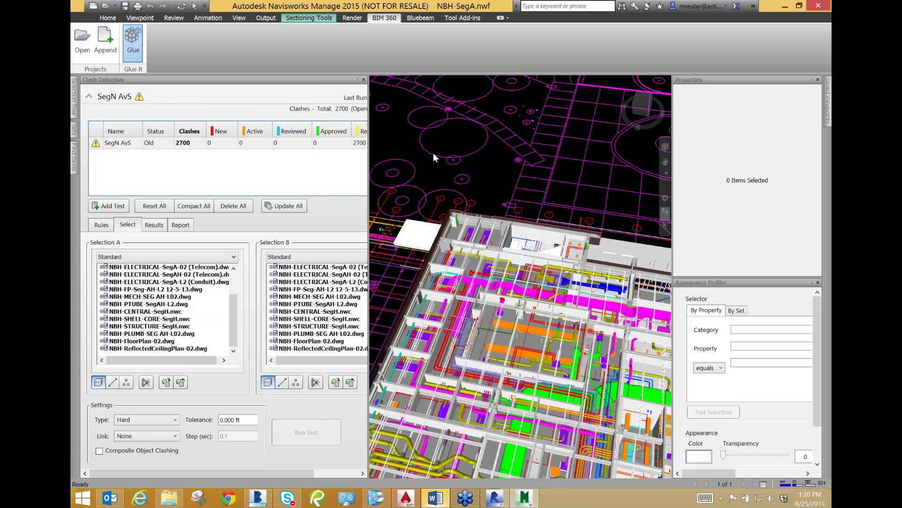
{"action": "left_click", "coordinate": [533, 258]}
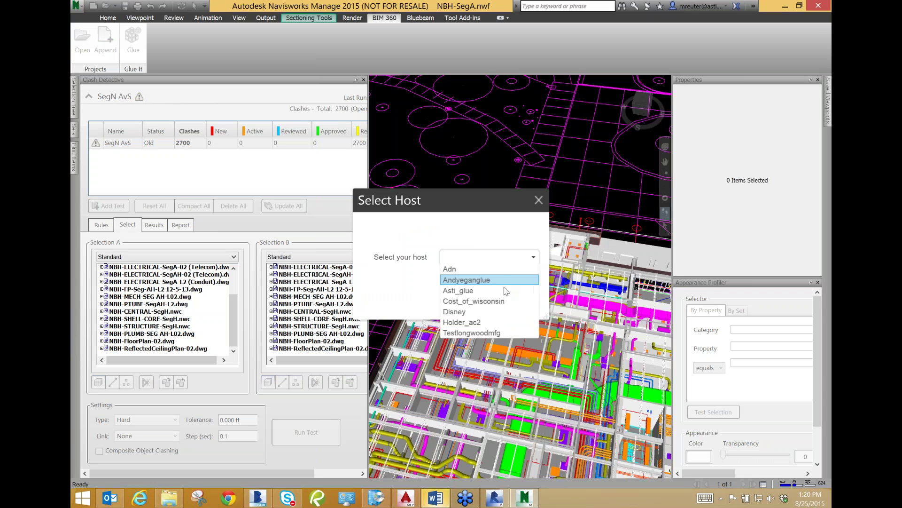
{"action": "left_click", "coordinate": [470, 290]}
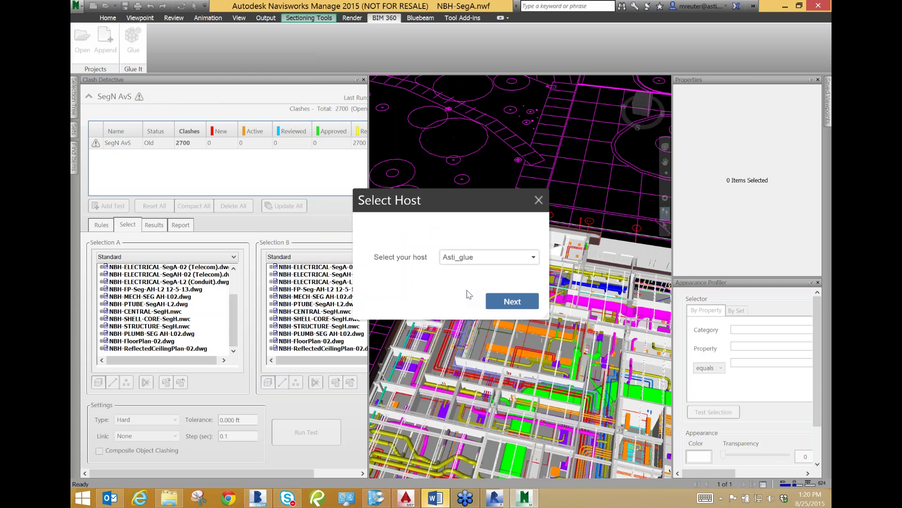
{"action": "left_click", "coordinate": [517, 303]}
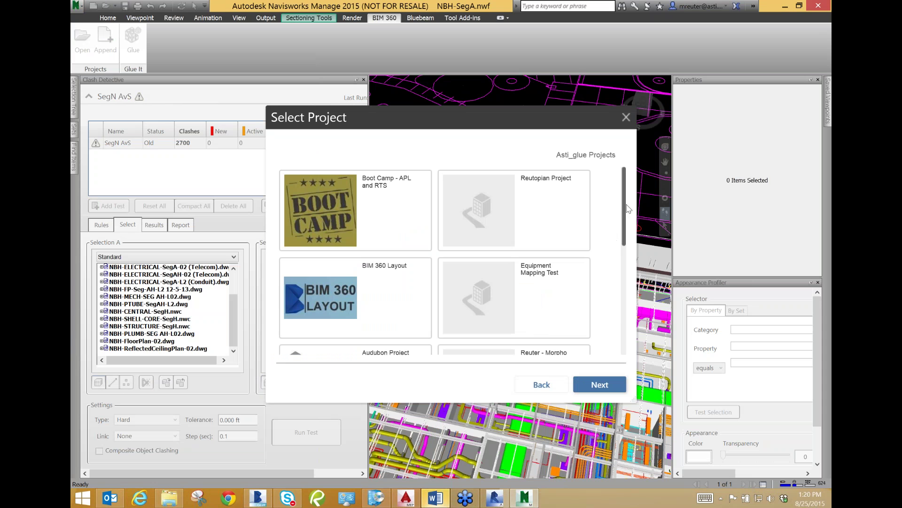
Choose Reutopian Project as the destination project for the glued model.
{"action": "scroll", "coordinate": [631, 326], "scroll_direction": "down", "scroll_amount": 3}
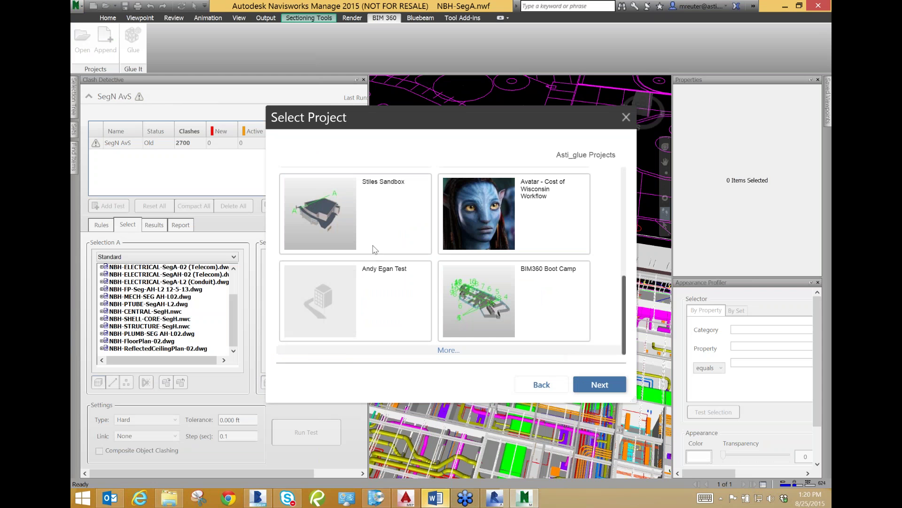
{"action": "scroll", "coordinate": [409, 239], "scroll_direction": "up", "scroll_amount": 3}
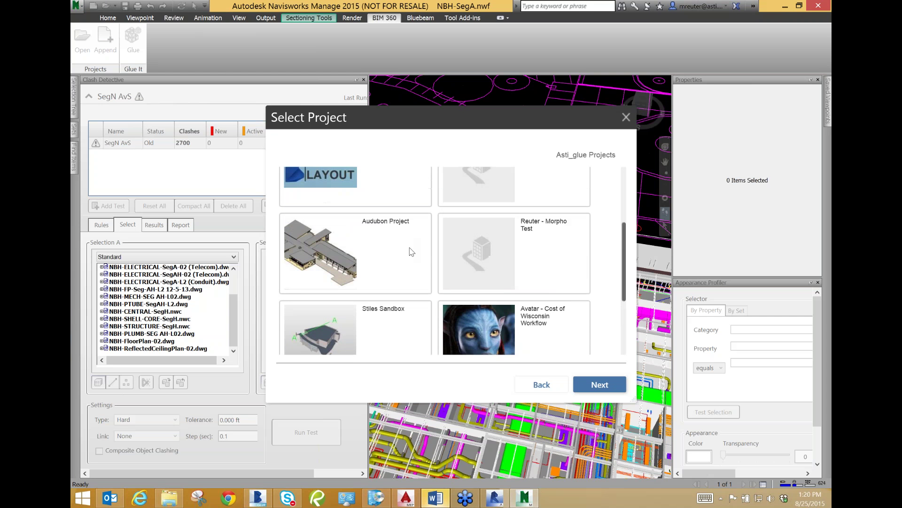
{"action": "scroll", "coordinate": [410, 251], "scroll_direction": "up", "scroll_amount": 3}
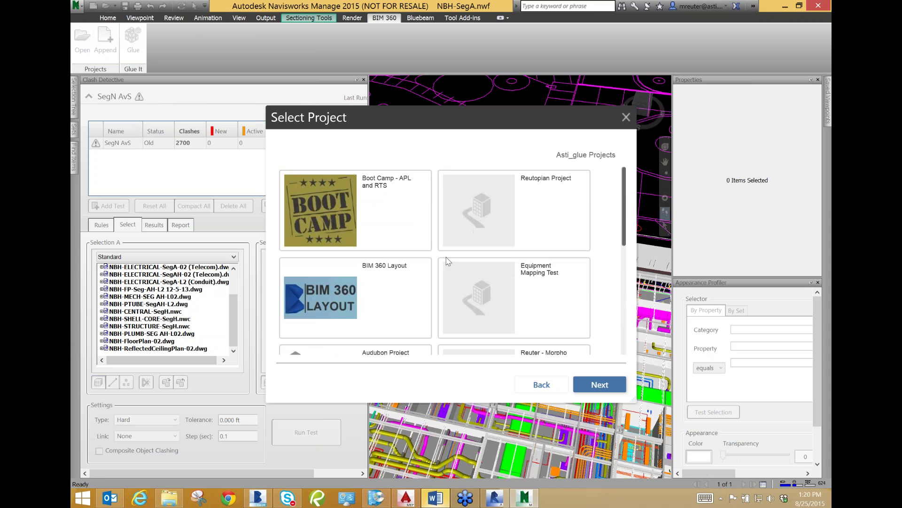
{"action": "left_click", "coordinate": [535, 213]}
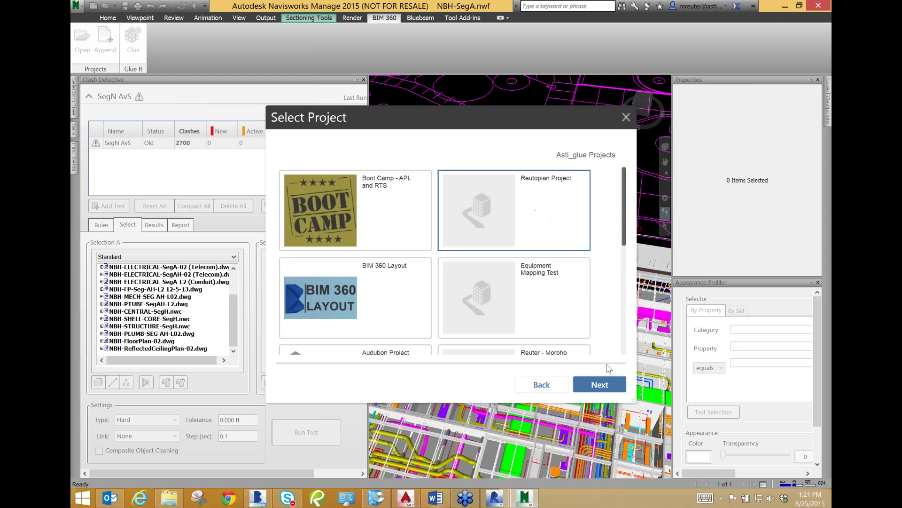
{"action": "left_click", "coordinate": [598, 384]}
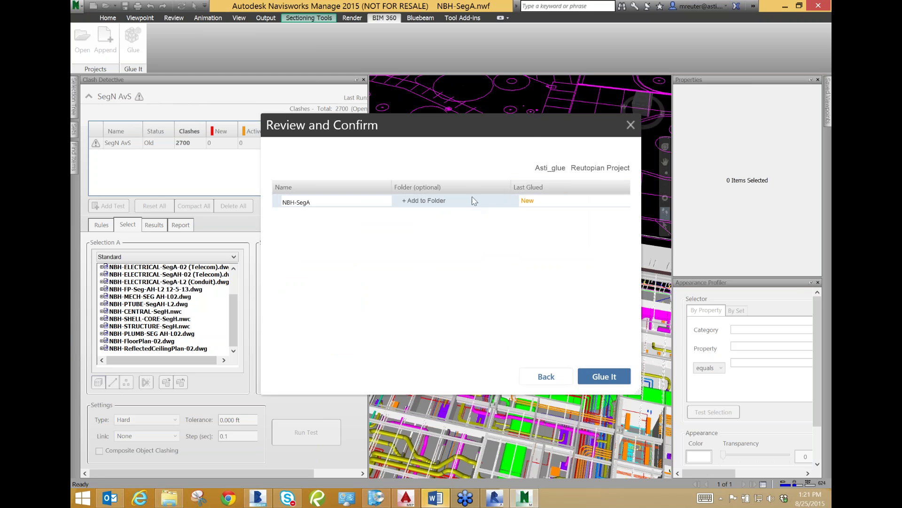
Assign the NBH-SegA model to the Clash Detection folder under Models.
{"action": "left_click", "coordinate": [457, 201]}
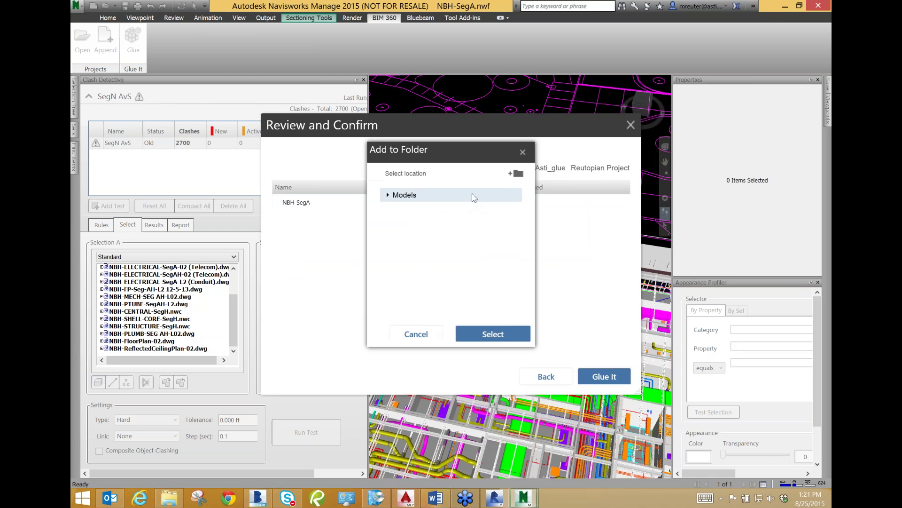
{"action": "left_click", "coordinate": [387, 195]}
{"action": "left_click", "coordinate": [411, 225]}
{"action": "left_click", "coordinate": [492, 335]}
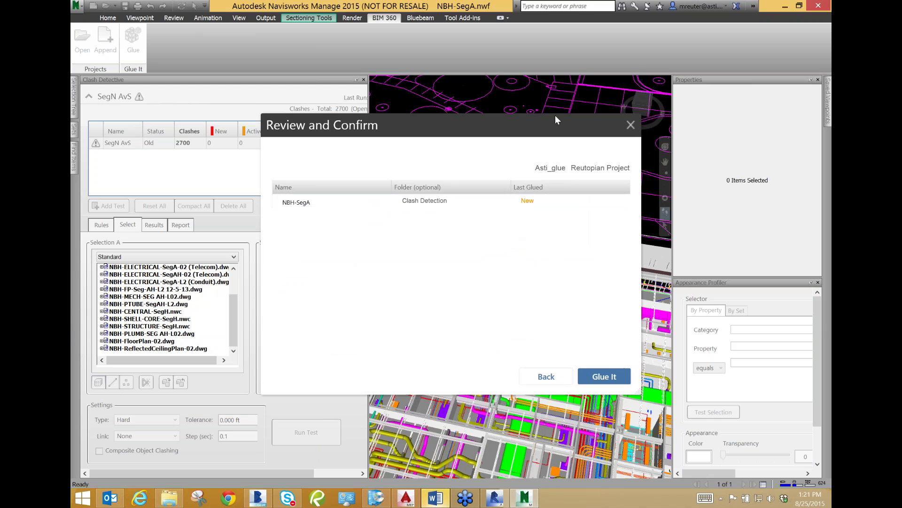
Glue the NBH-SegA model to the project and dismiss the gluing progress notice.
{"action": "left_click_drag", "start_coordinate": [491, 123], "coordinate": [526, 89]}
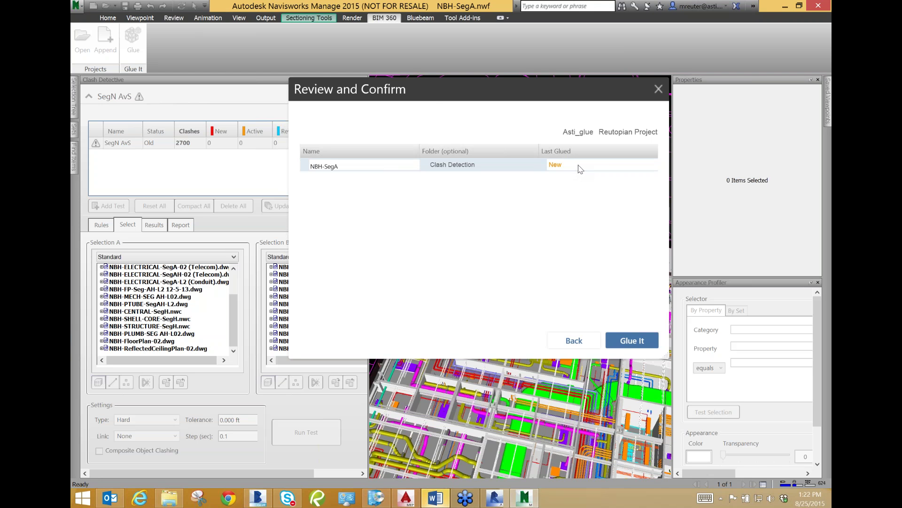
{"action": "left_click", "coordinate": [633, 340]}
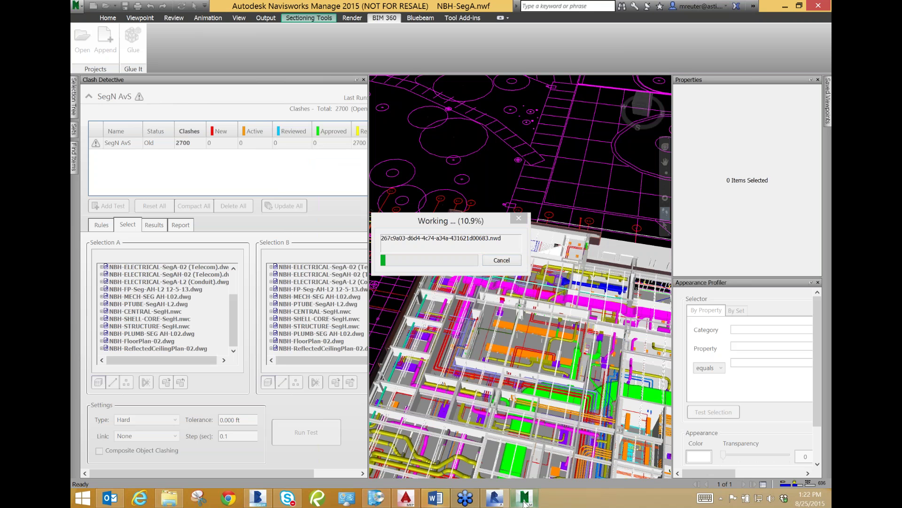
{"action": "mouse_move", "coordinate": [441, 496]}
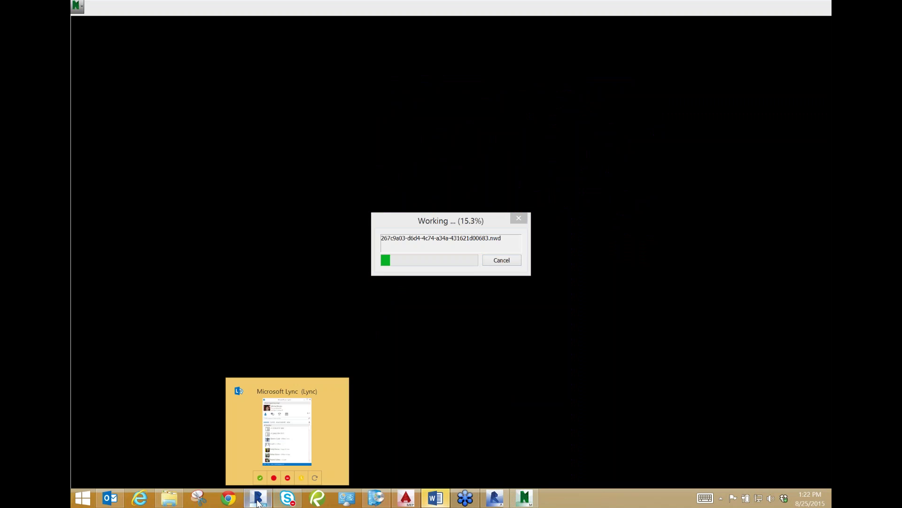
{"action": "left_click", "coordinate": [257, 501]}
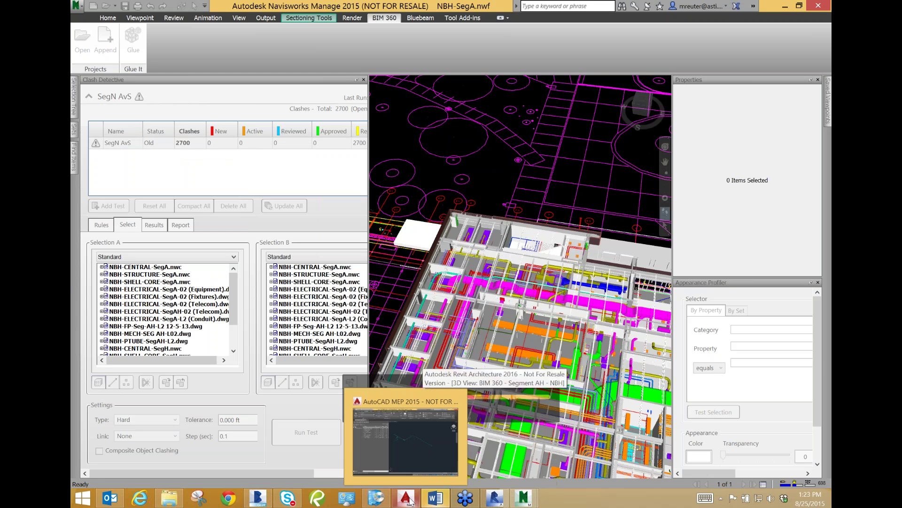
{"action": "mouse_move", "coordinate": [495, 501]}
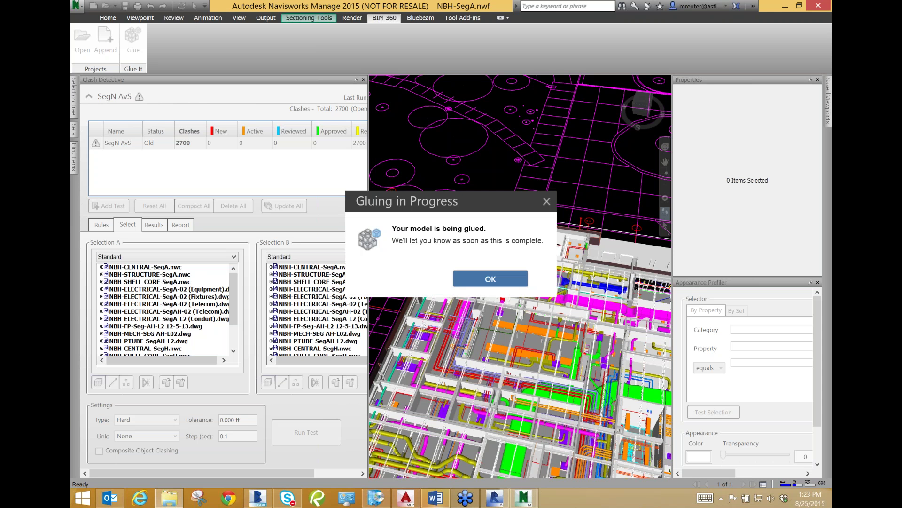
{"action": "left_click", "coordinate": [490, 280]}
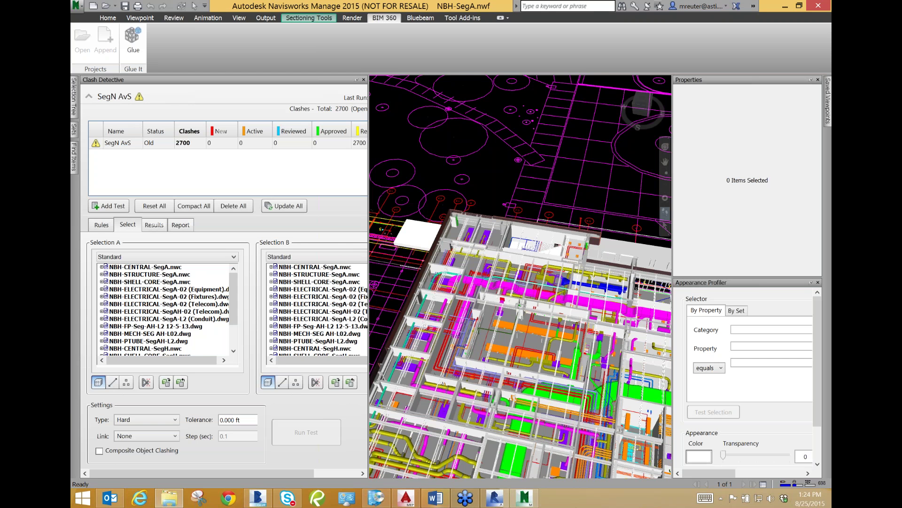